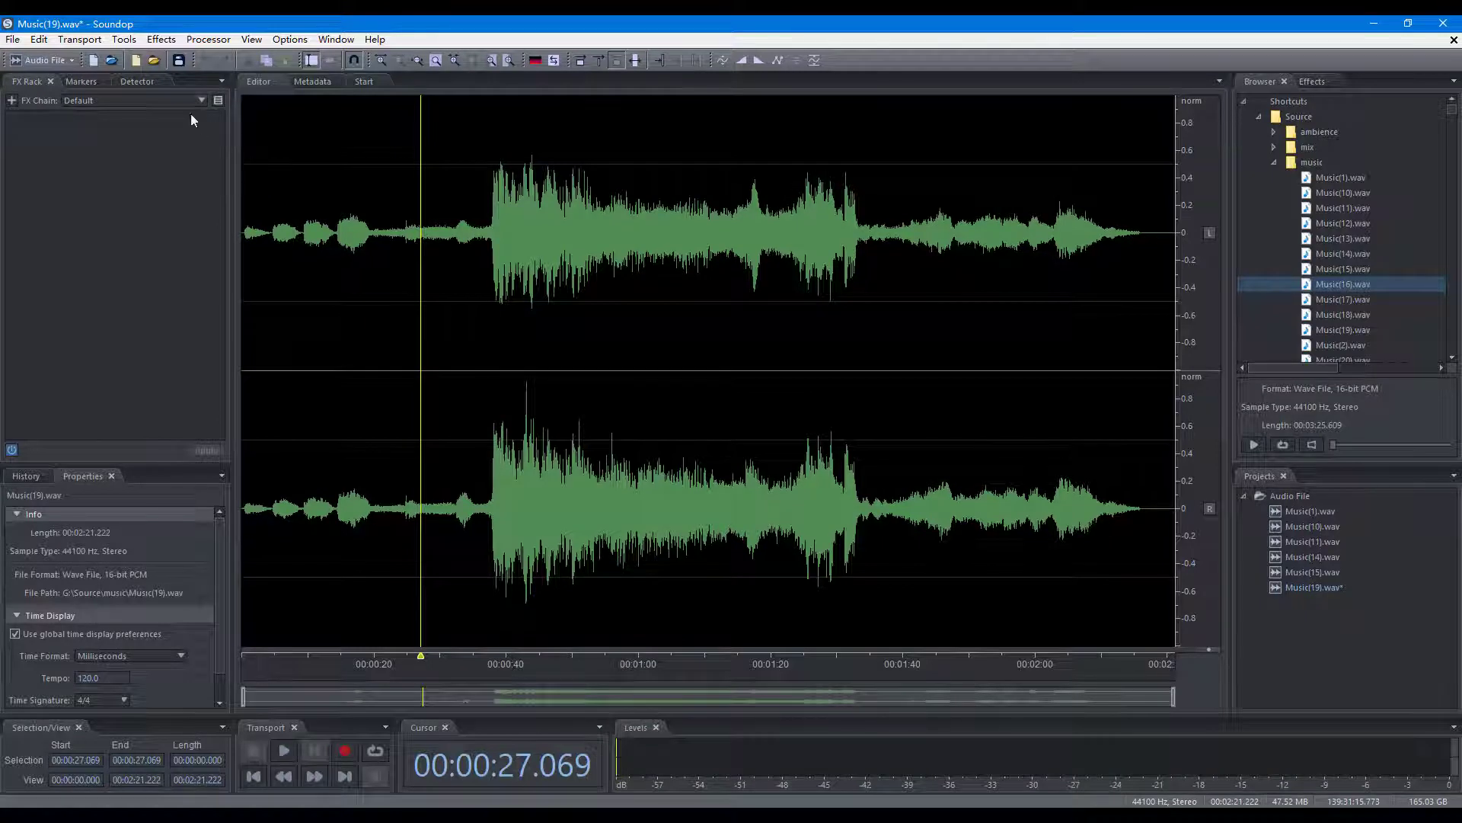
Create a blank 48000 Hz stereo file, Untitled 3, and load Music(14).wav into the editor
{"action": "left_click", "coordinate": [137, 60]}
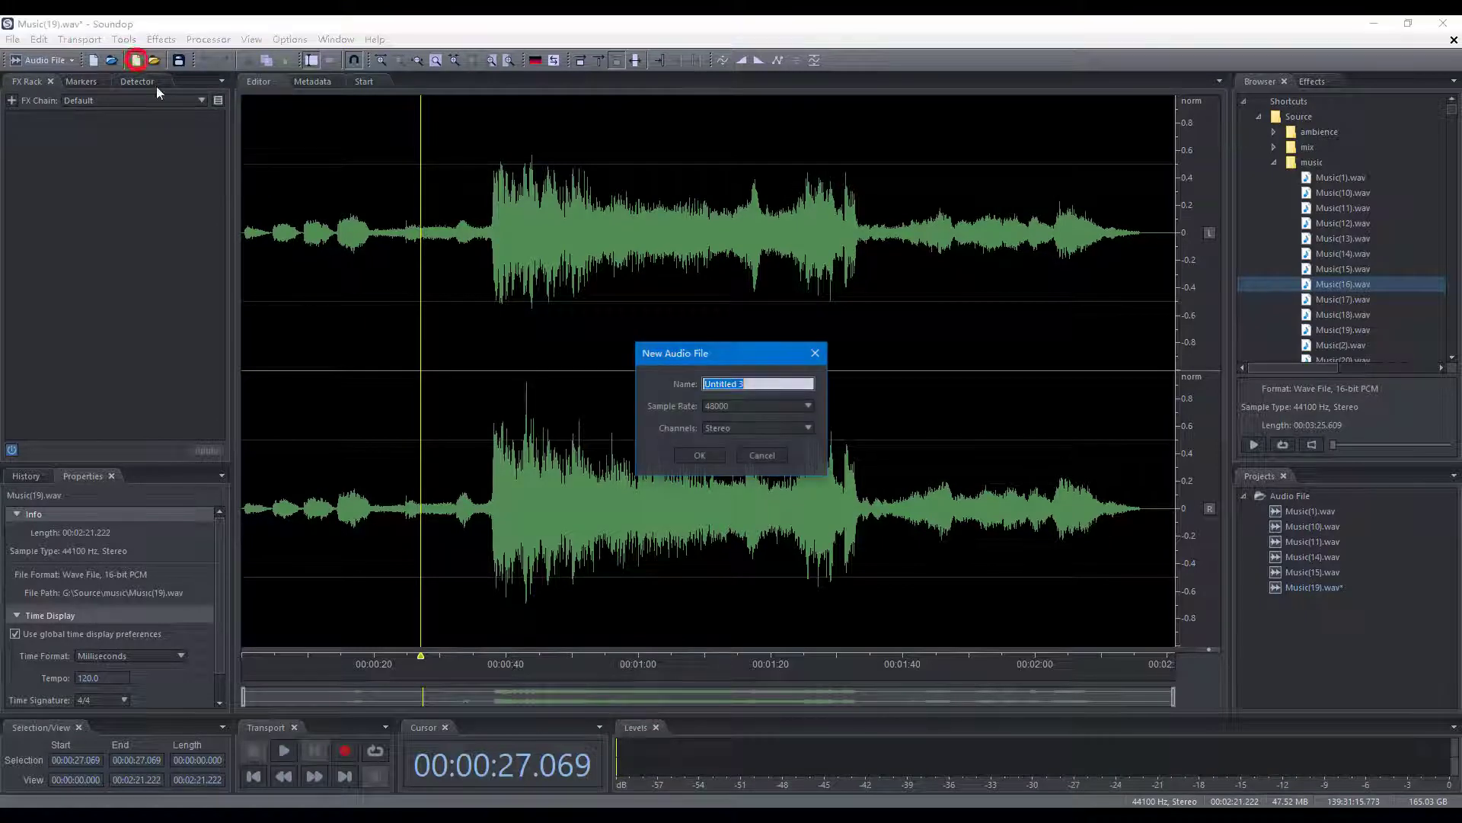
{"action": "left_click", "coordinate": [696, 455]}
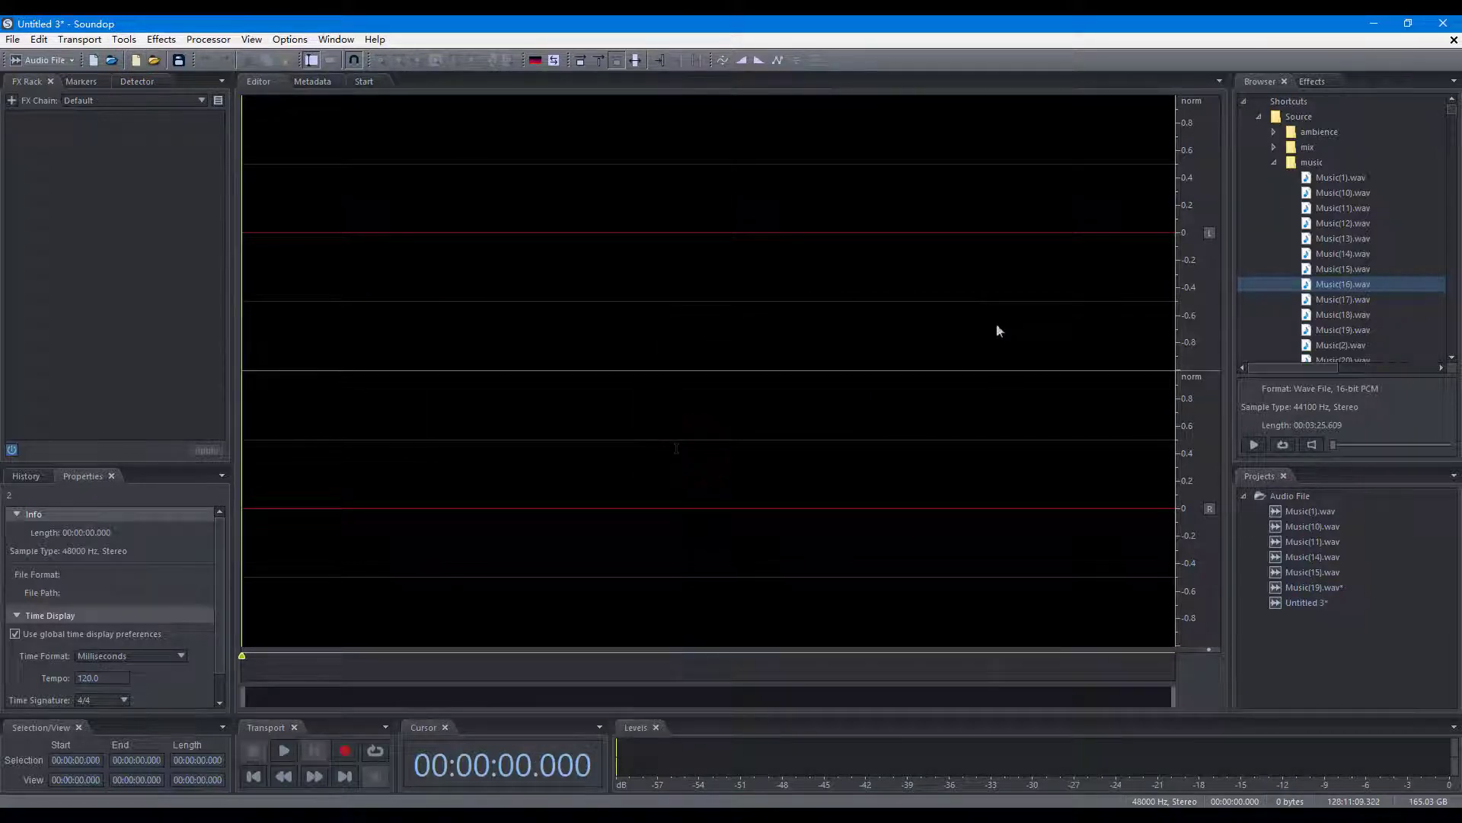
{"action": "left_click", "coordinate": [1326, 252]}
{"action": "left_click_drag", "start_coordinate": [1326, 252], "coordinate": [749, 289]}
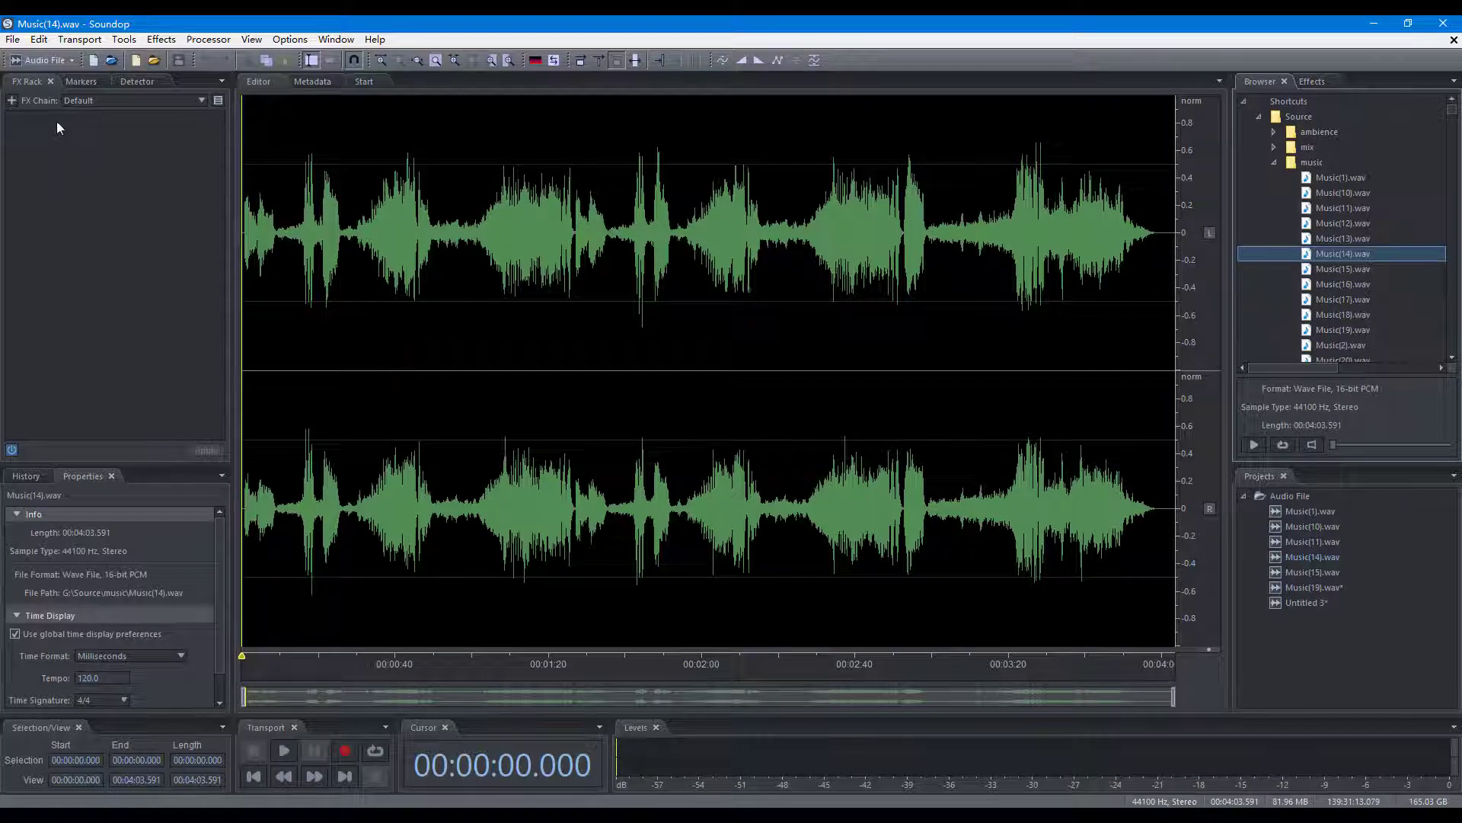
{"action": "left_click", "coordinate": [12, 40]}
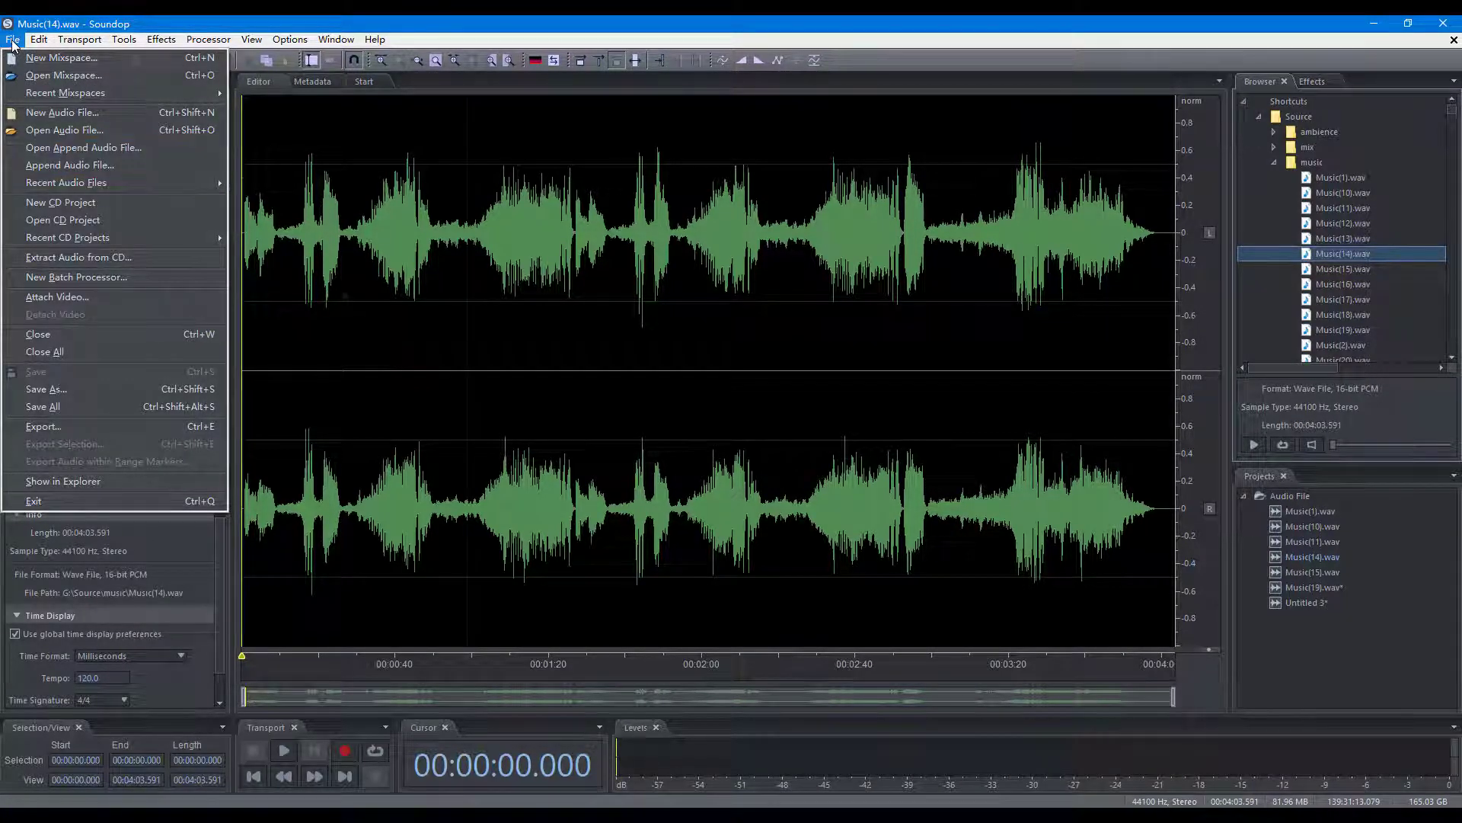
Copy the 0:26–0:57 passage and paste it at 1:00.8
{"action": "left_click", "coordinate": [467, 289]}
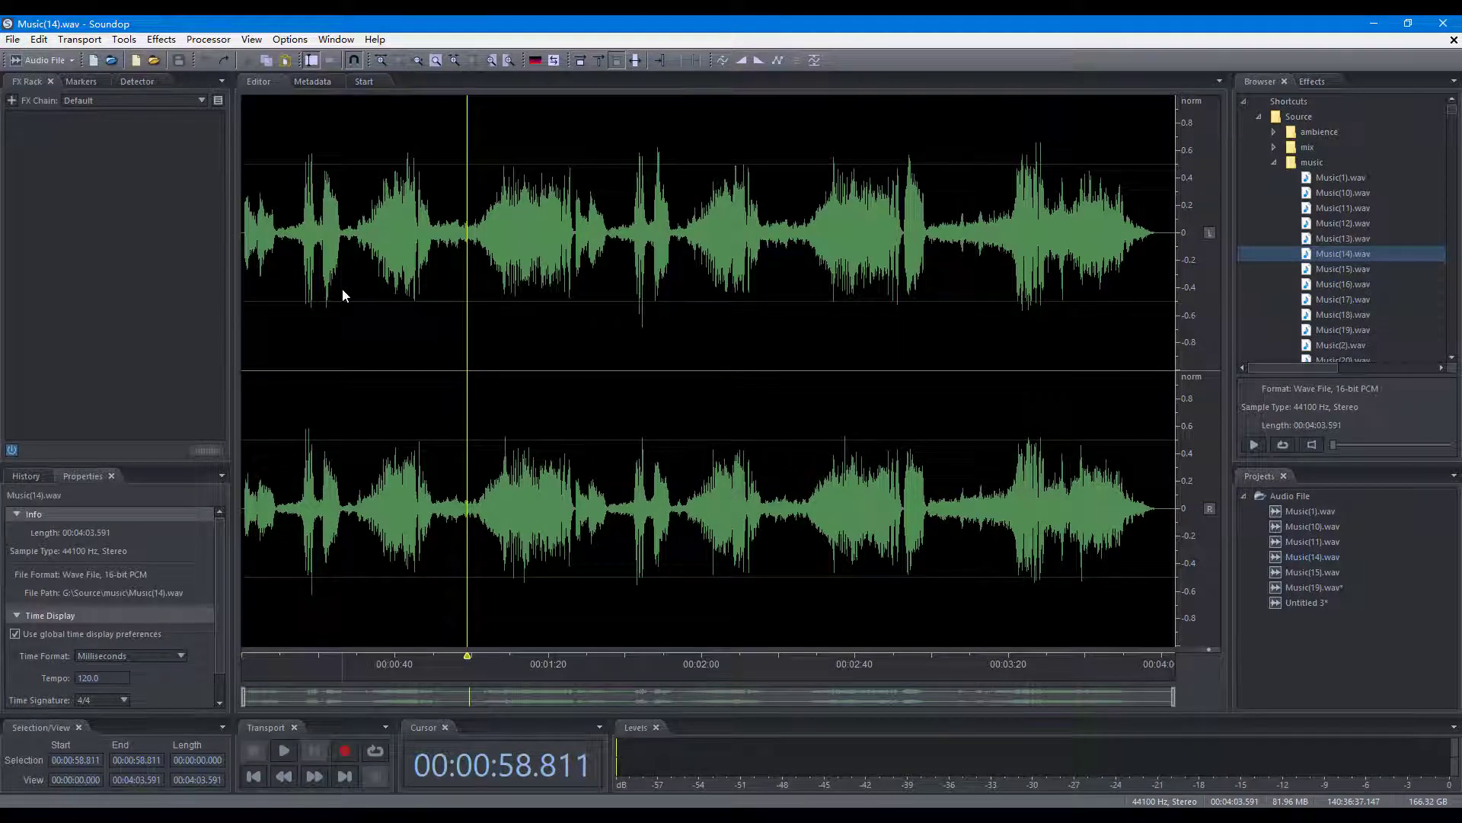
{"action": "left_click_drag", "start_coordinate": [341, 289], "coordinate": [459, 301]}
{"action": "right_click", "coordinate": [418, 306]}
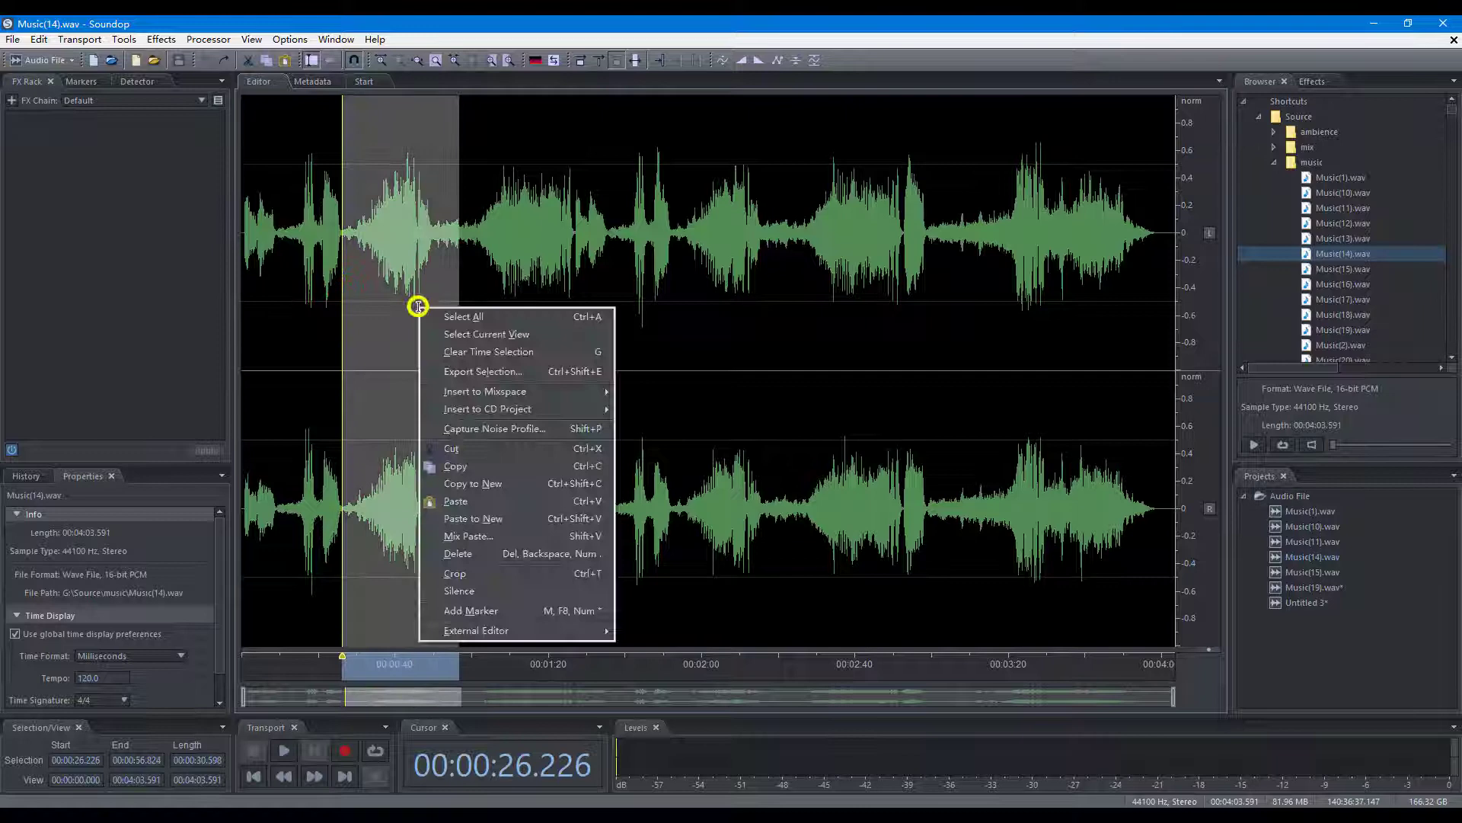
{"action": "left_click", "coordinate": [455, 466]}
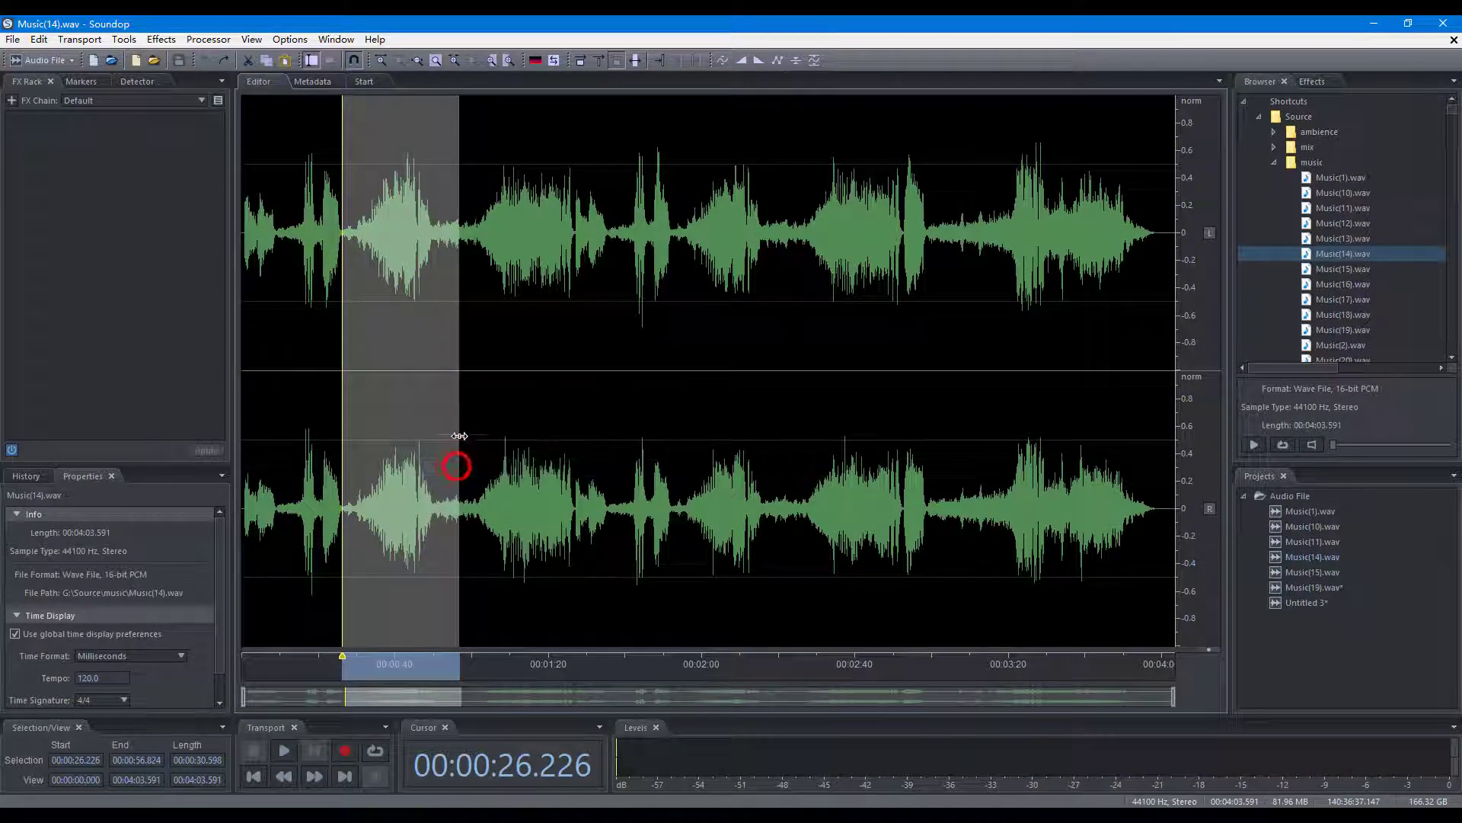
{"action": "left_click", "coordinate": [474, 332]}
{"action": "right_click", "coordinate": [475, 331]}
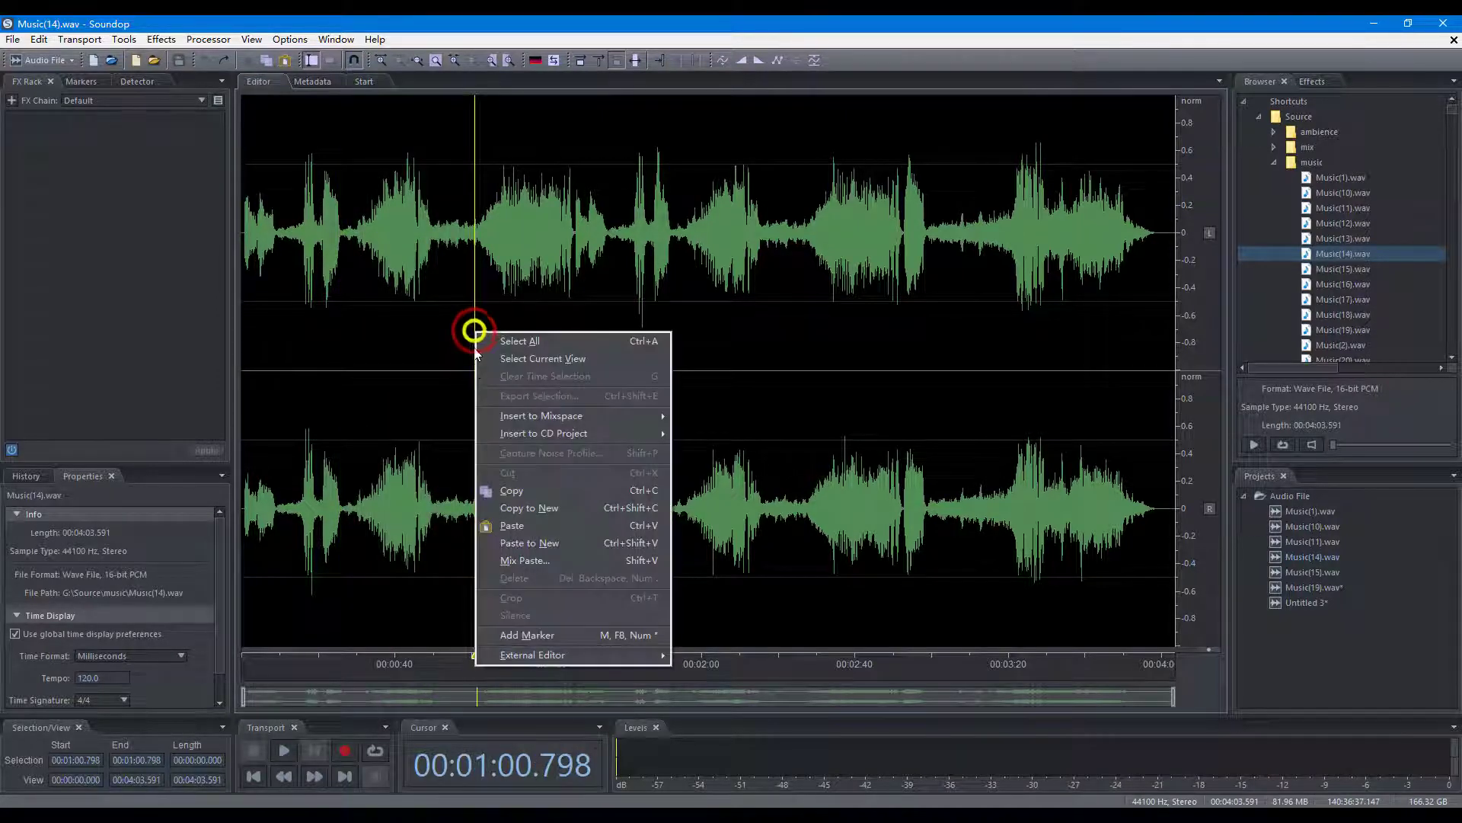
{"action": "left_click", "coordinate": [503, 526]}
Cut the 35-second section starting at 1:32.8 and paste it at 2:18.3
{"action": "left_click_drag", "start_coordinate": [557, 339], "coordinate": [676, 367]}
{"action": "right_click", "coordinate": [619, 329]}
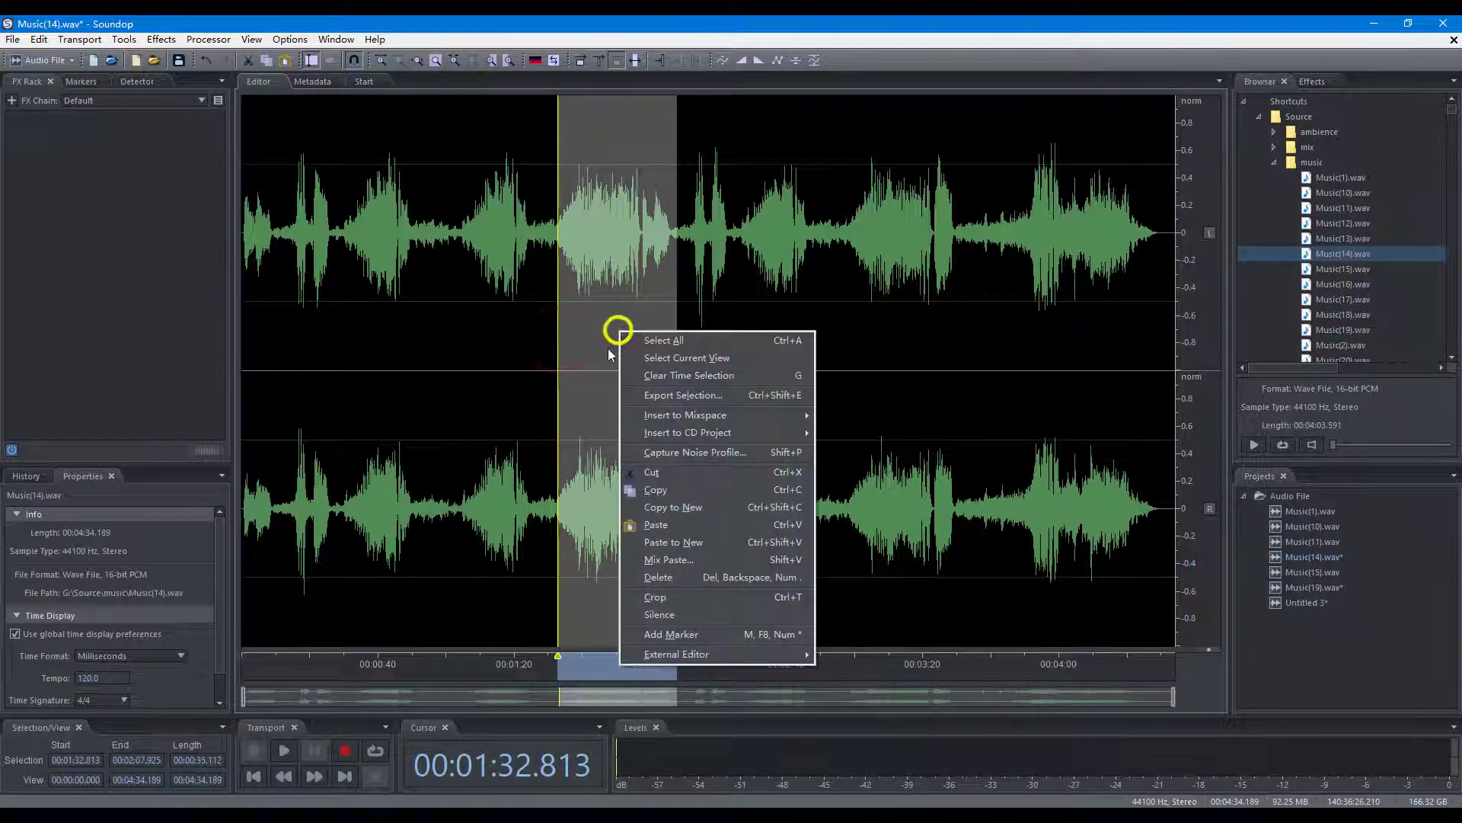
{"action": "left_click", "coordinate": [649, 473]}
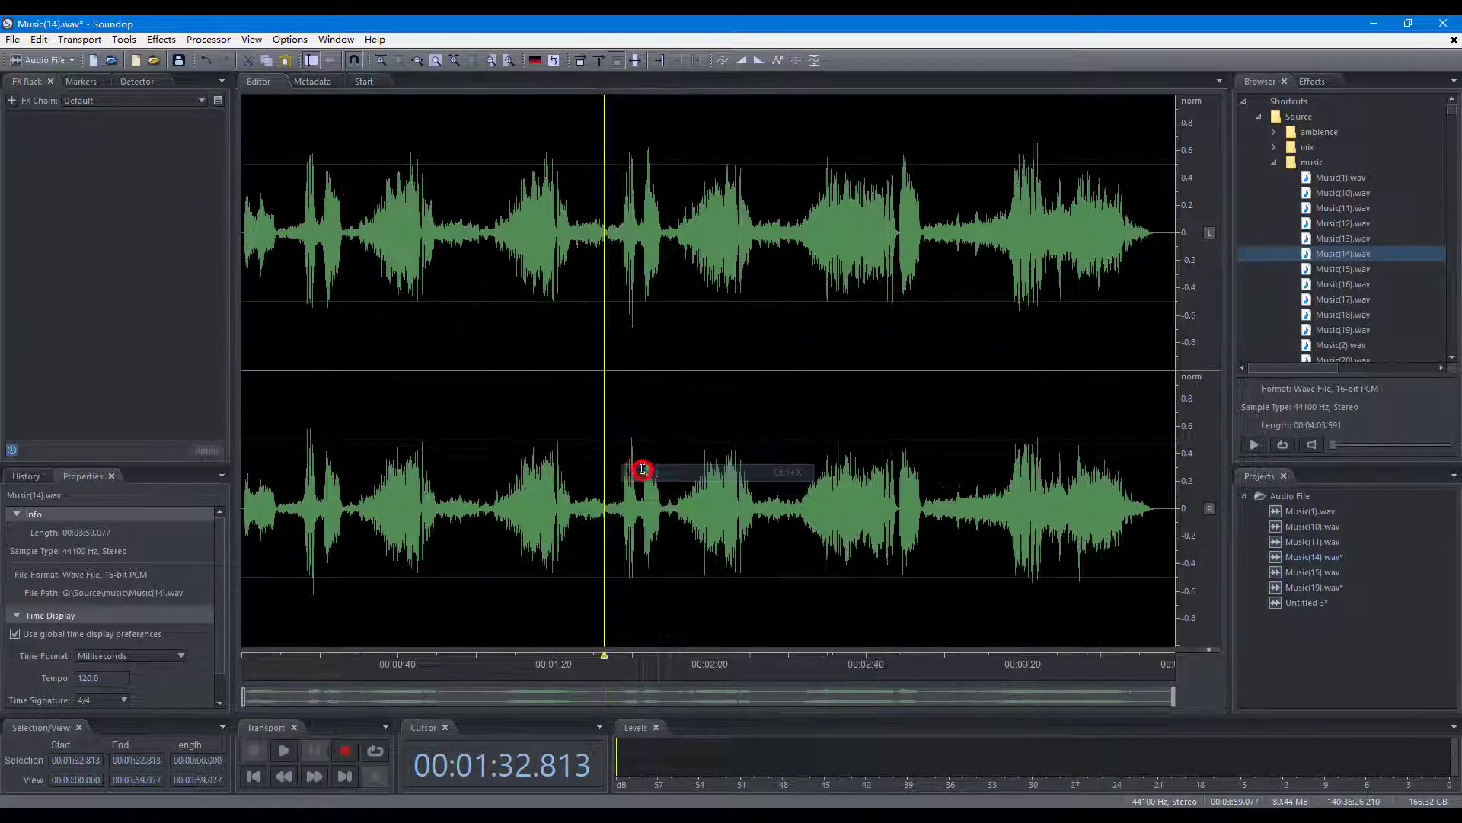
{"action": "left_click", "coordinate": [782, 321]}
{"action": "right_click", "coordinate": [781, 320]}
{"action": "left_click", "coordinate": [829, 515]}
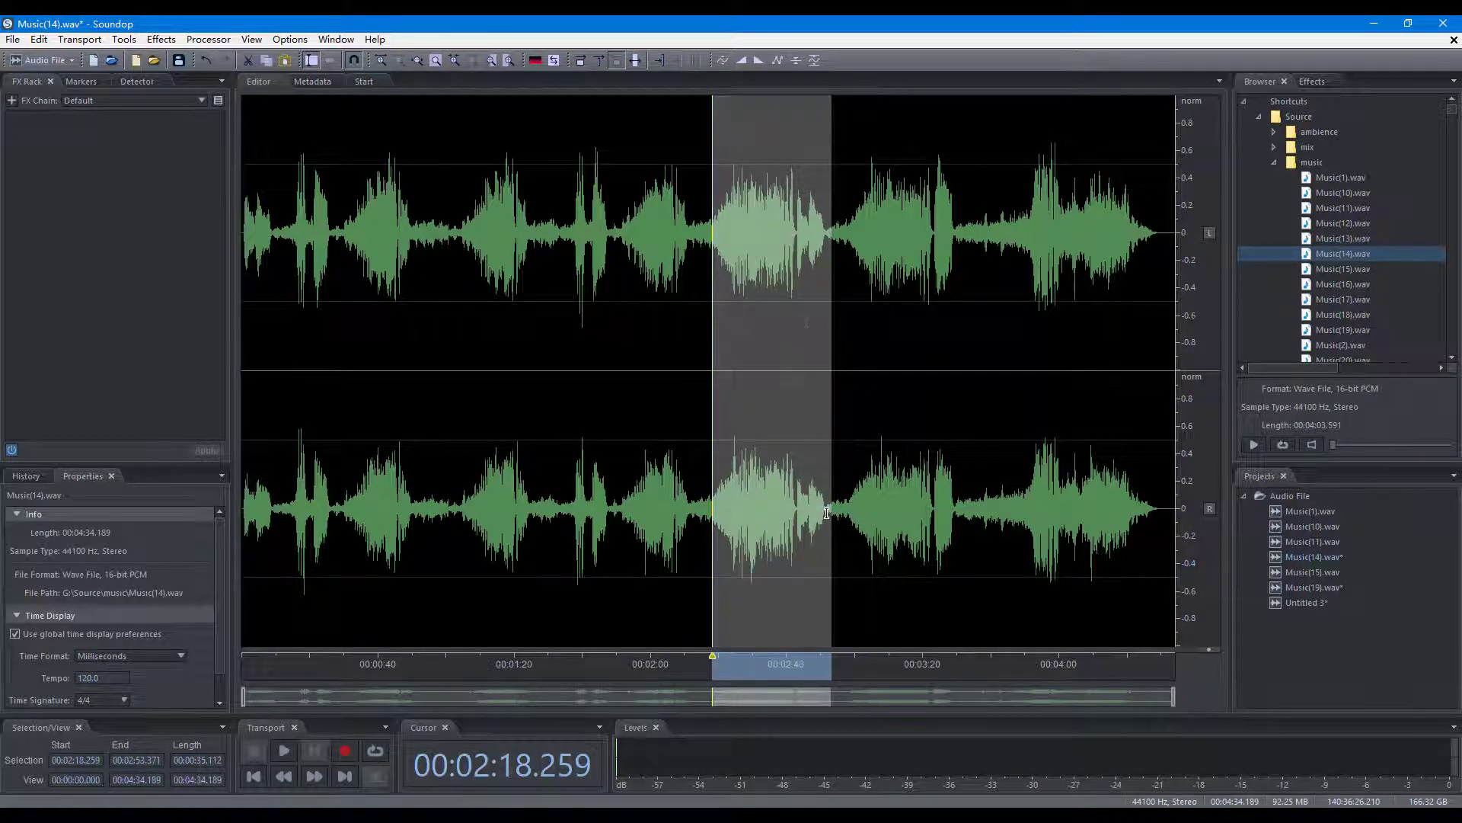
Delete the passage from 1:29.9 to 1:53.4
{"action": "left_click", "coordinate": [834, 512]}
{"action": "left_click_drag", "start_coordinate": [547, 305], "coordinate": [626, 314]}
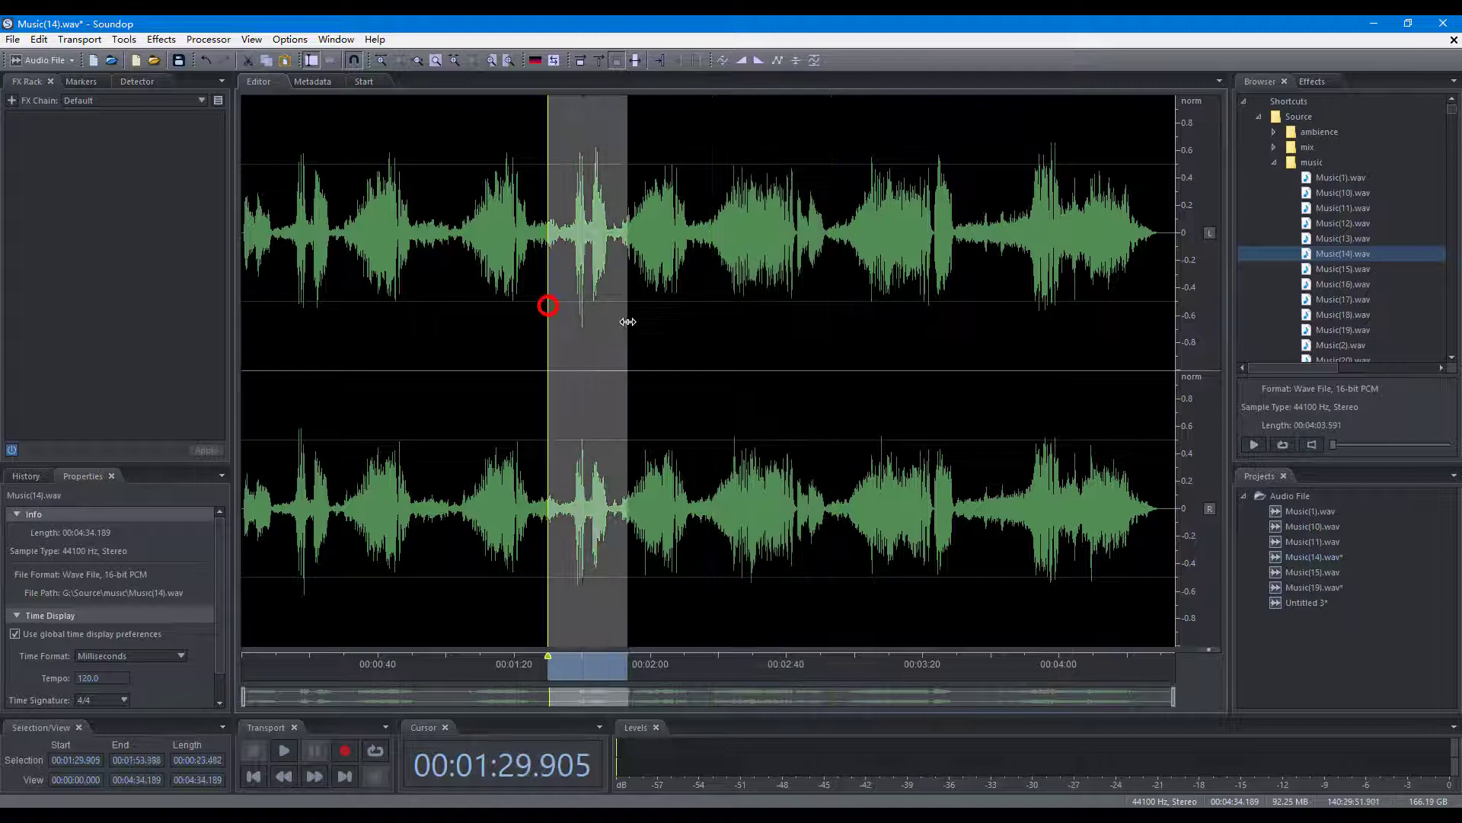
{"action": "right_click", "coordinate": [586, 315]}
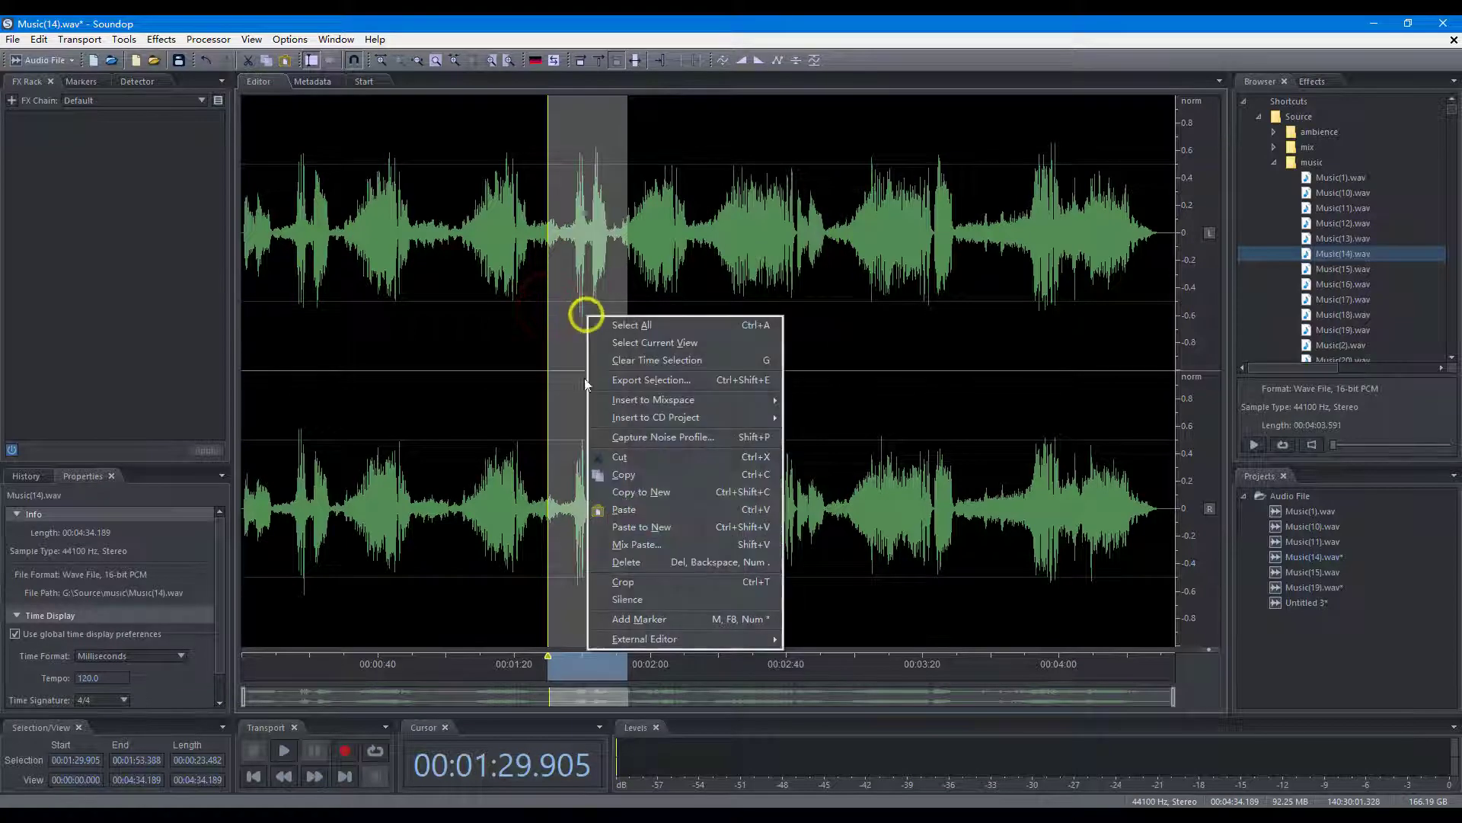
{"action": "left_click", "coordinate": [644, 561]}
Crop the file to the 1:30.9 passage starting at 0:59.1, then undo the crop
{"action": "left_click", "coordinate": [639, 559]}
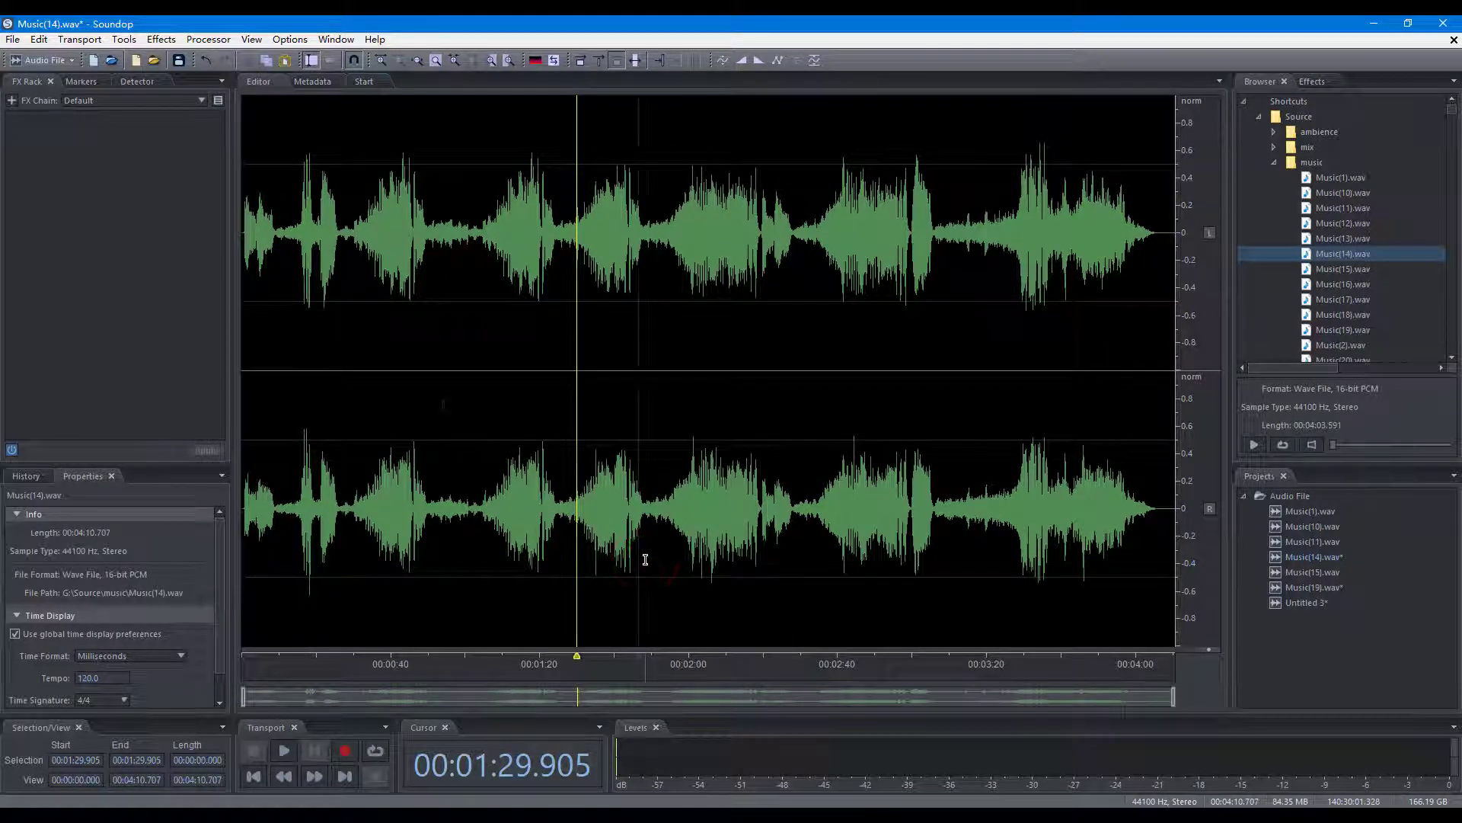
{"action": "left_click_drag", "start_coordinate": [461, 370], "coordinate": [800, 456]}
{"action": "right_click", "coordinate": [612, 320]}
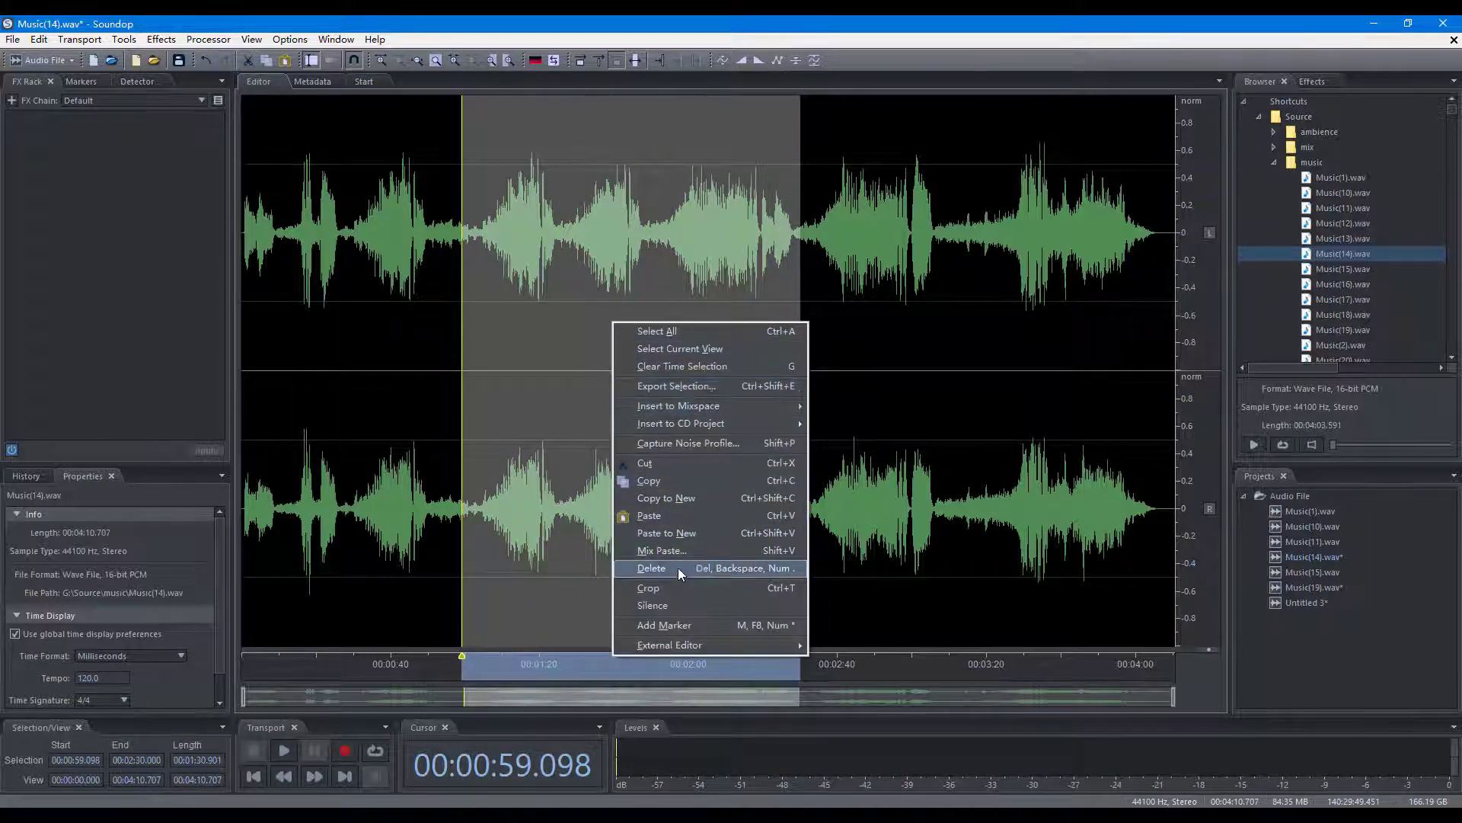
{"action": "left_click", "coordinate": [679, 588]}
{"action": "key", "text": "ctrl+z"}
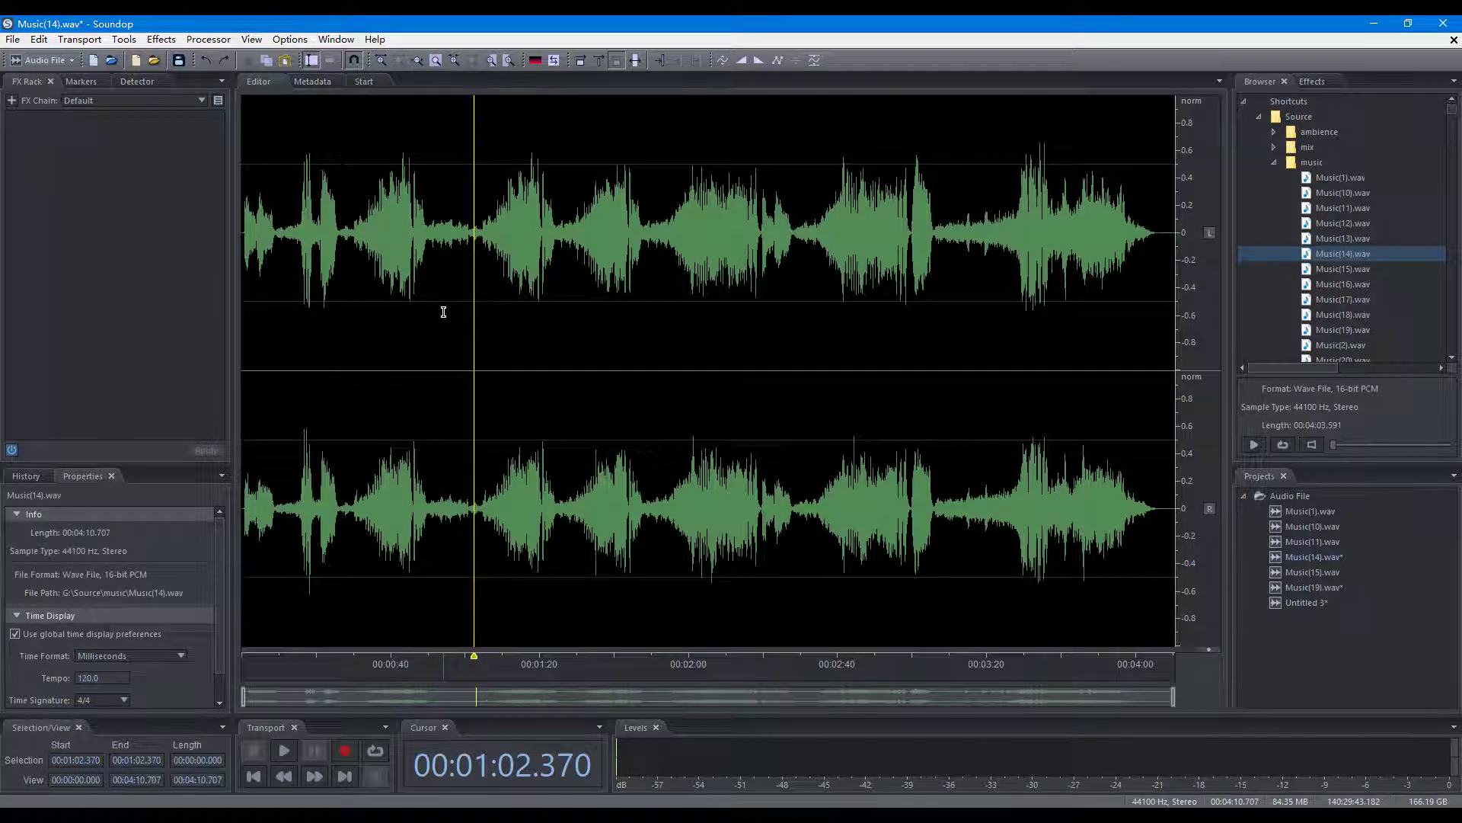
Insert 22 seconds of silence at the playback point, then undo it
{"action": "left_click", "coordinate": [38, 38]}
{"action": "left_click", "coordinate": [99, 330]}
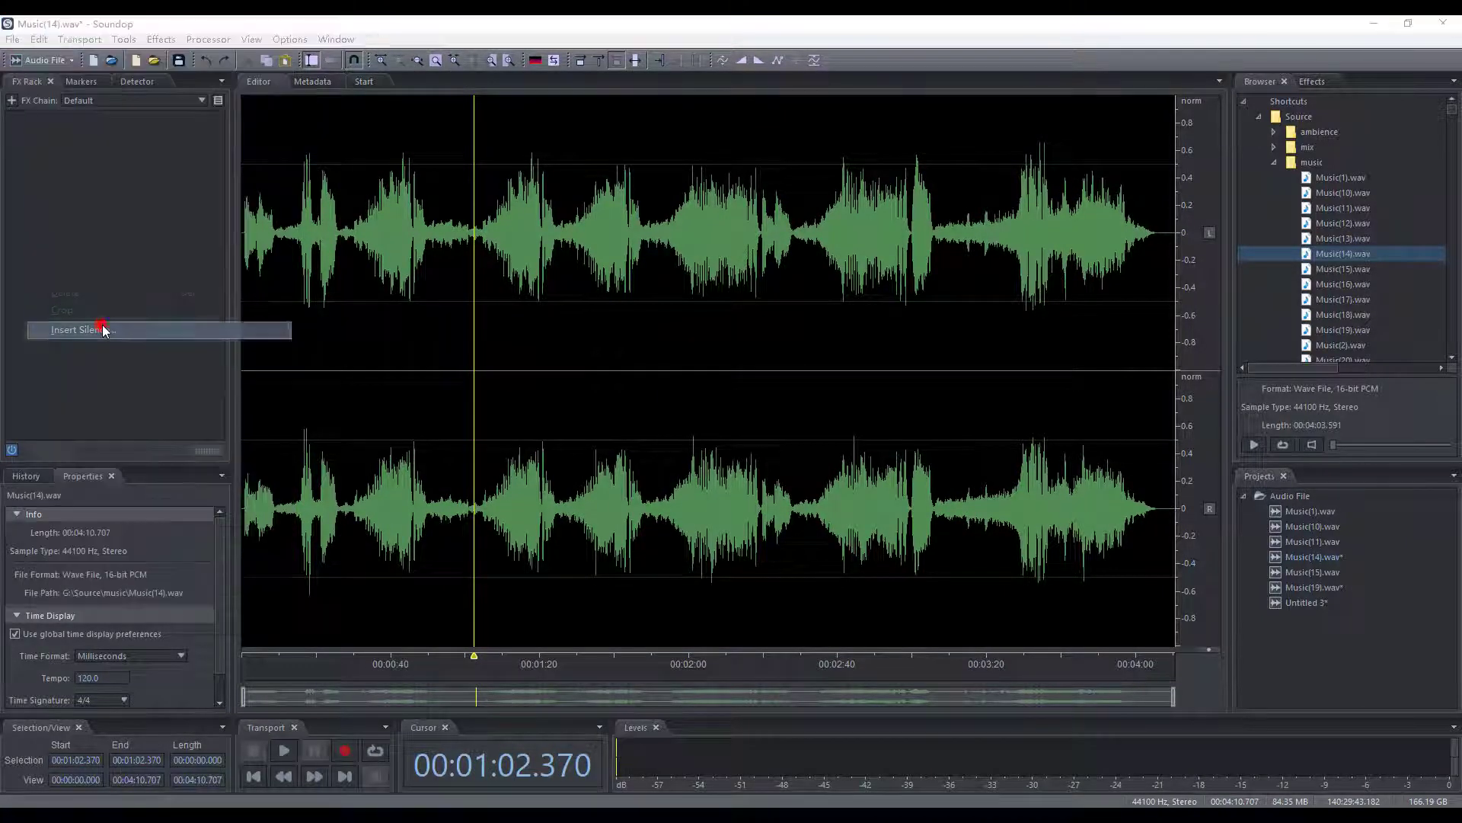
{"action": "left_click", "coordinate": [692, 433]}
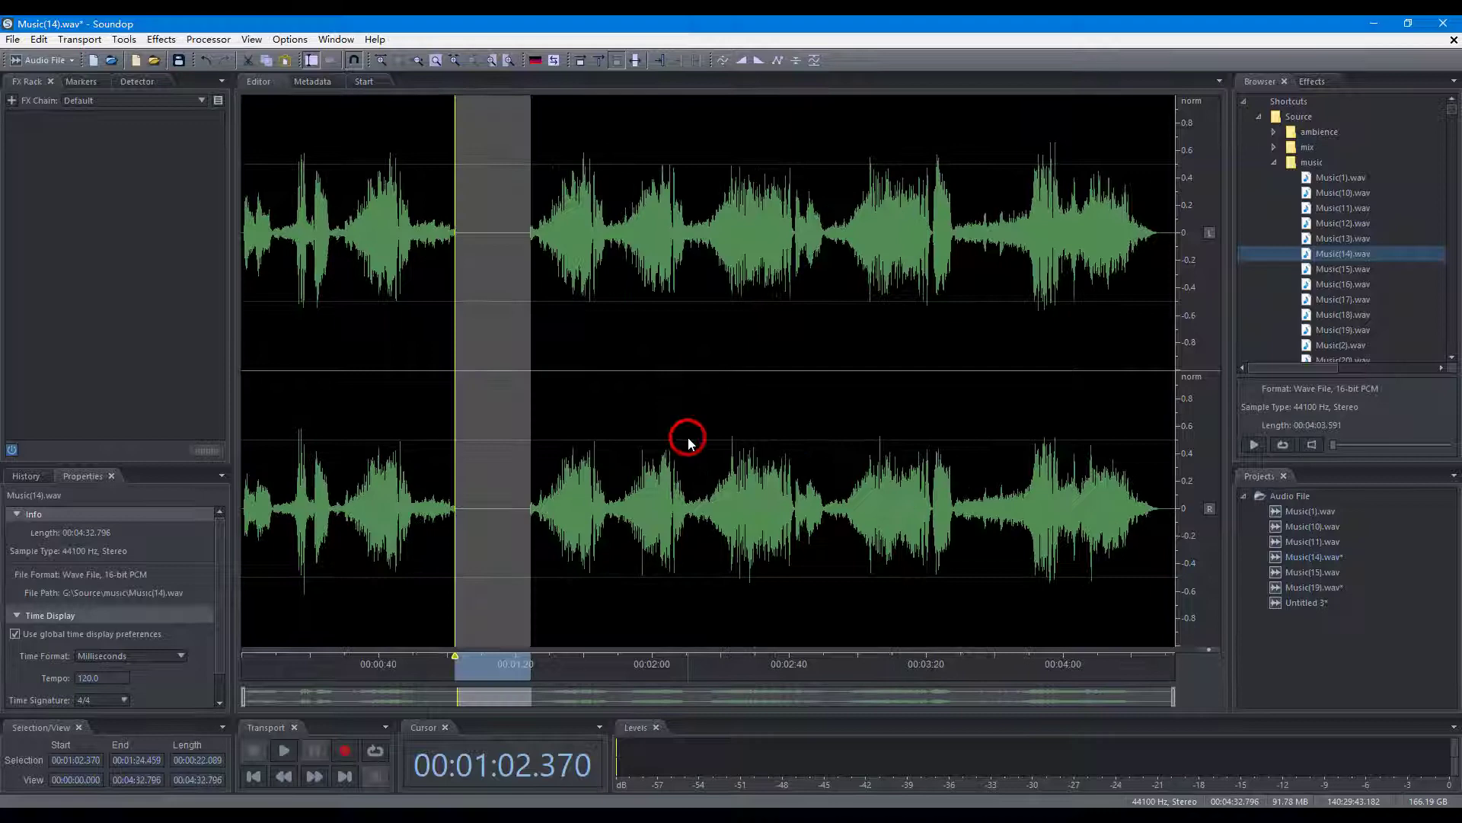
{"action": "key", "text": "ctrl+z"}
{"action": "left_click", "coordinate": [481, 401]}
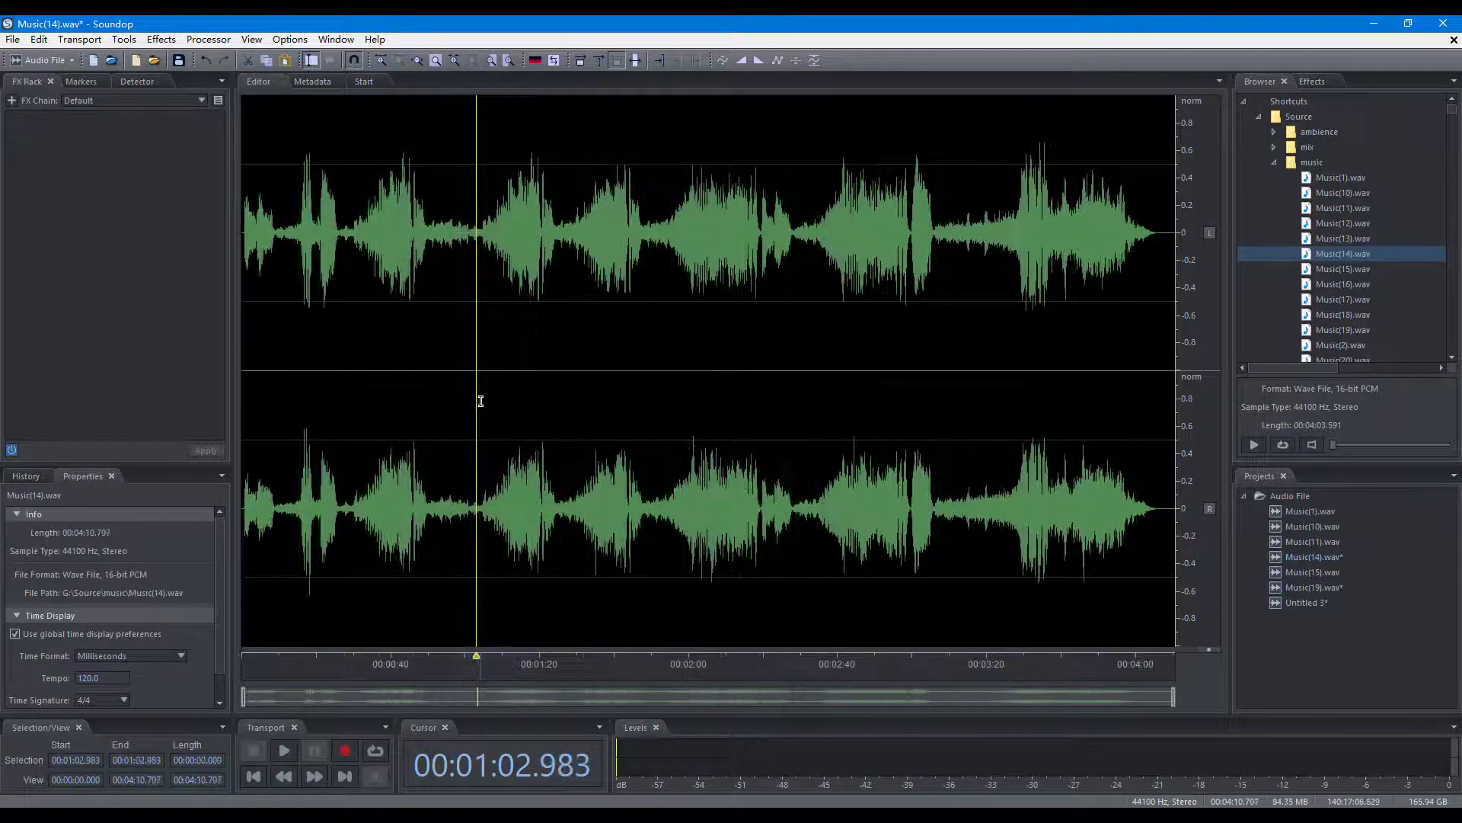
{"action": "right_click", "coordinate": [481, 401]}
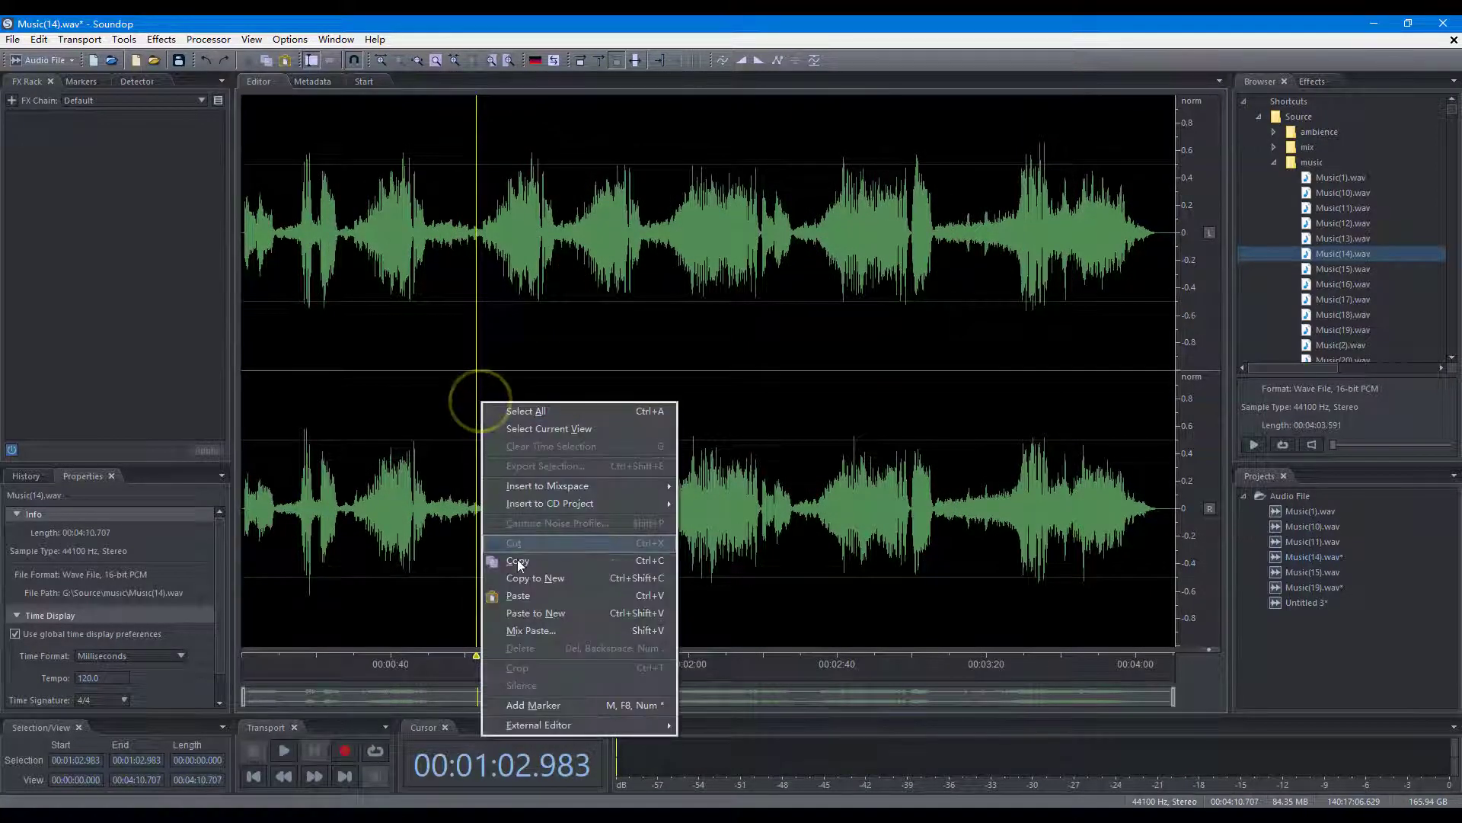
{"action": "left_click", "coordinate": [527, 631]}
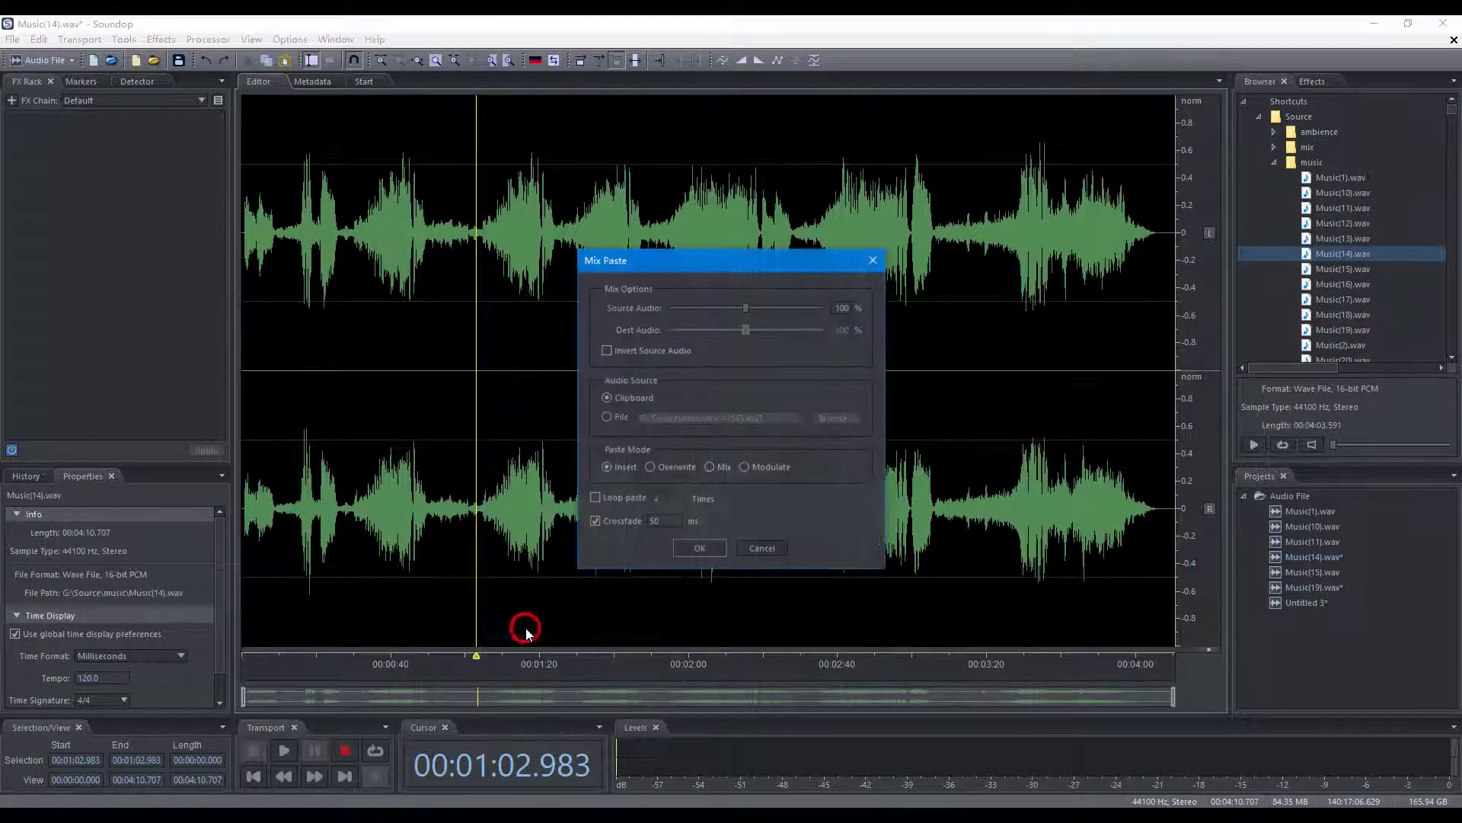
{"action": "left_click", "coordinate": [710, 466]}
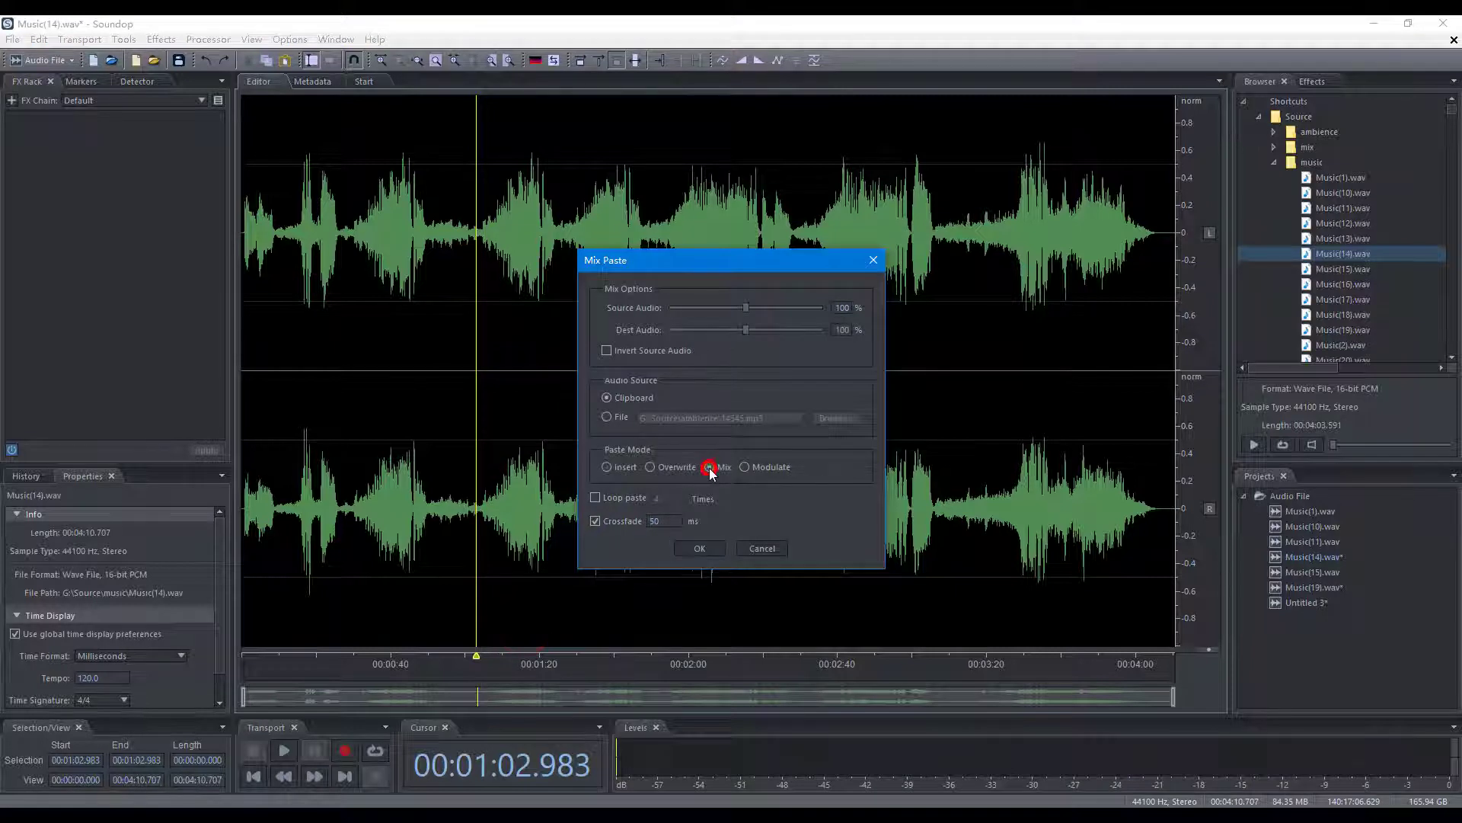
{"action": "left_click", "coordinate": [605, 418]}
{"action": "left_click", "coordinate": [595, 497]}
{"action": "left_click", "coordinate": [699, 548]}
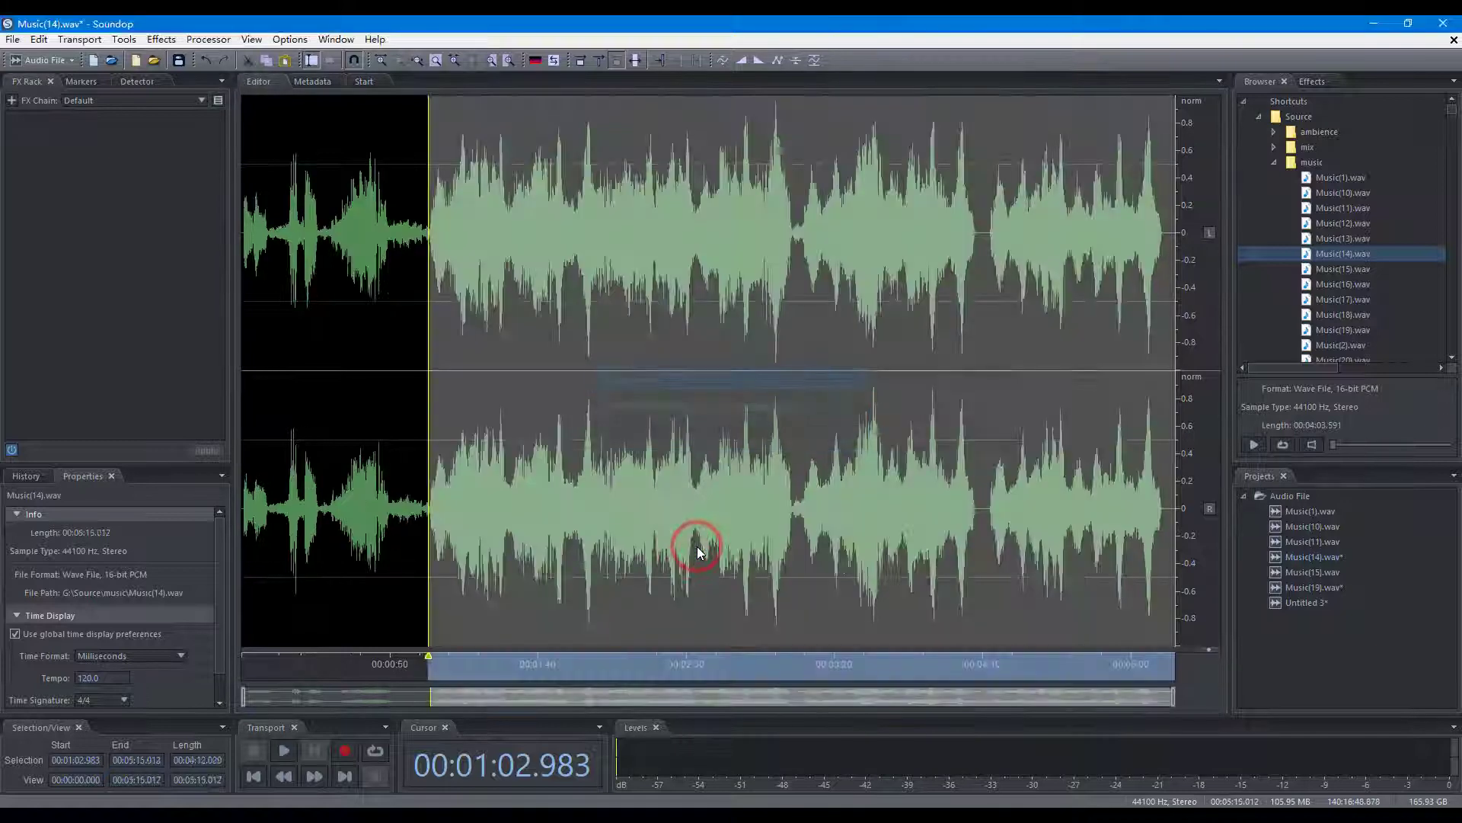
{"action": "key", "text": "ctrl+z"}
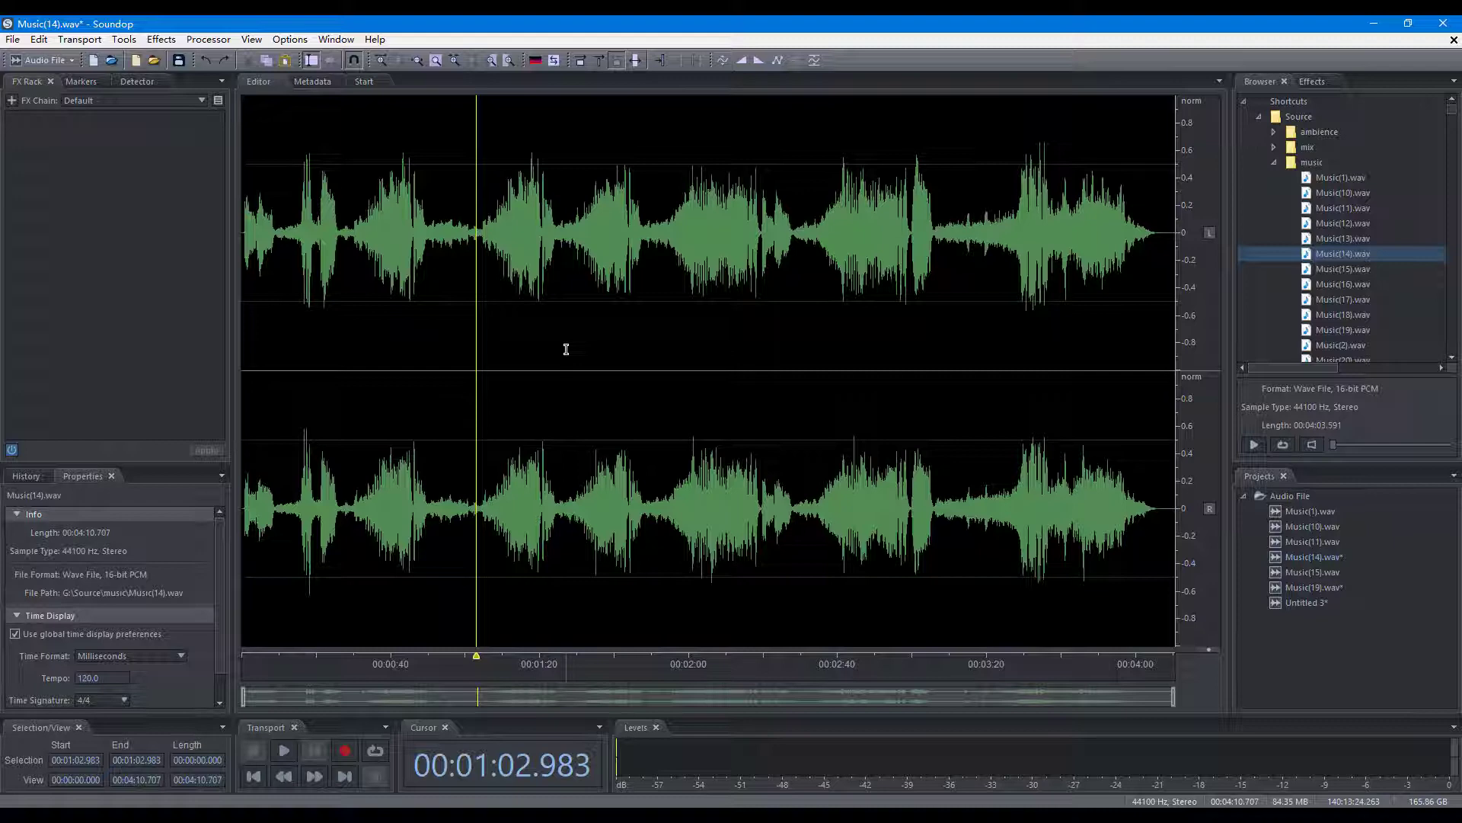
Enable 10 ms crossfade smoothing on delete/cut and edit boundaries, then restore the deleted 23-second passage
{"action": "key", "text": "ctrl+p"}
{"action": "left_click", "coordinate": [623, 302]}
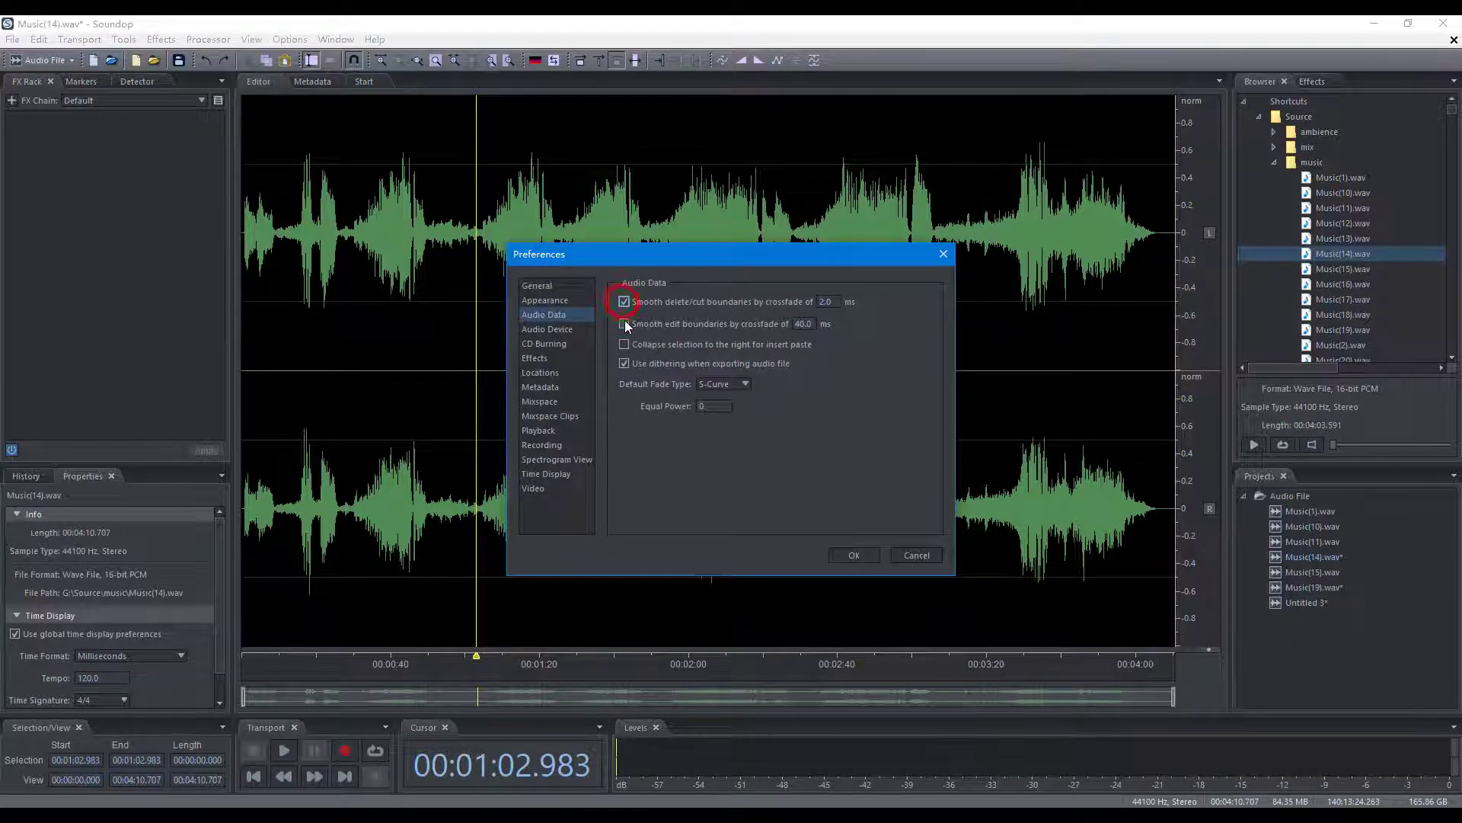
{"action": "left_click", "coordinate": [624, 323]}
{"action": "left_click", "coordinate": [828, 302]}
{"action": "type", "text": "10"}
{"action": "left_click", "coordinate": [855, 553]}
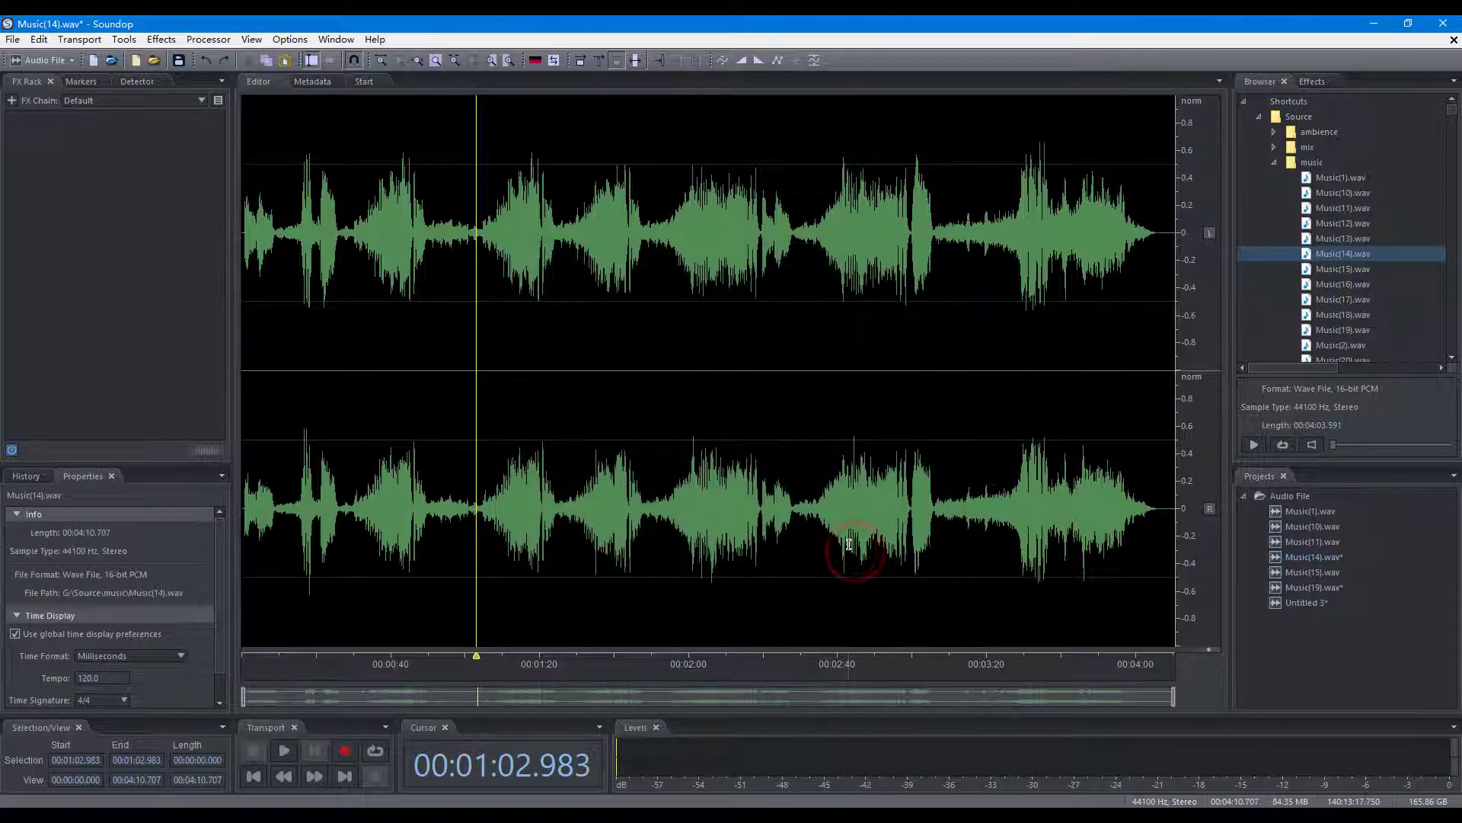
{"action": "key", "text": "ctrl+v"}
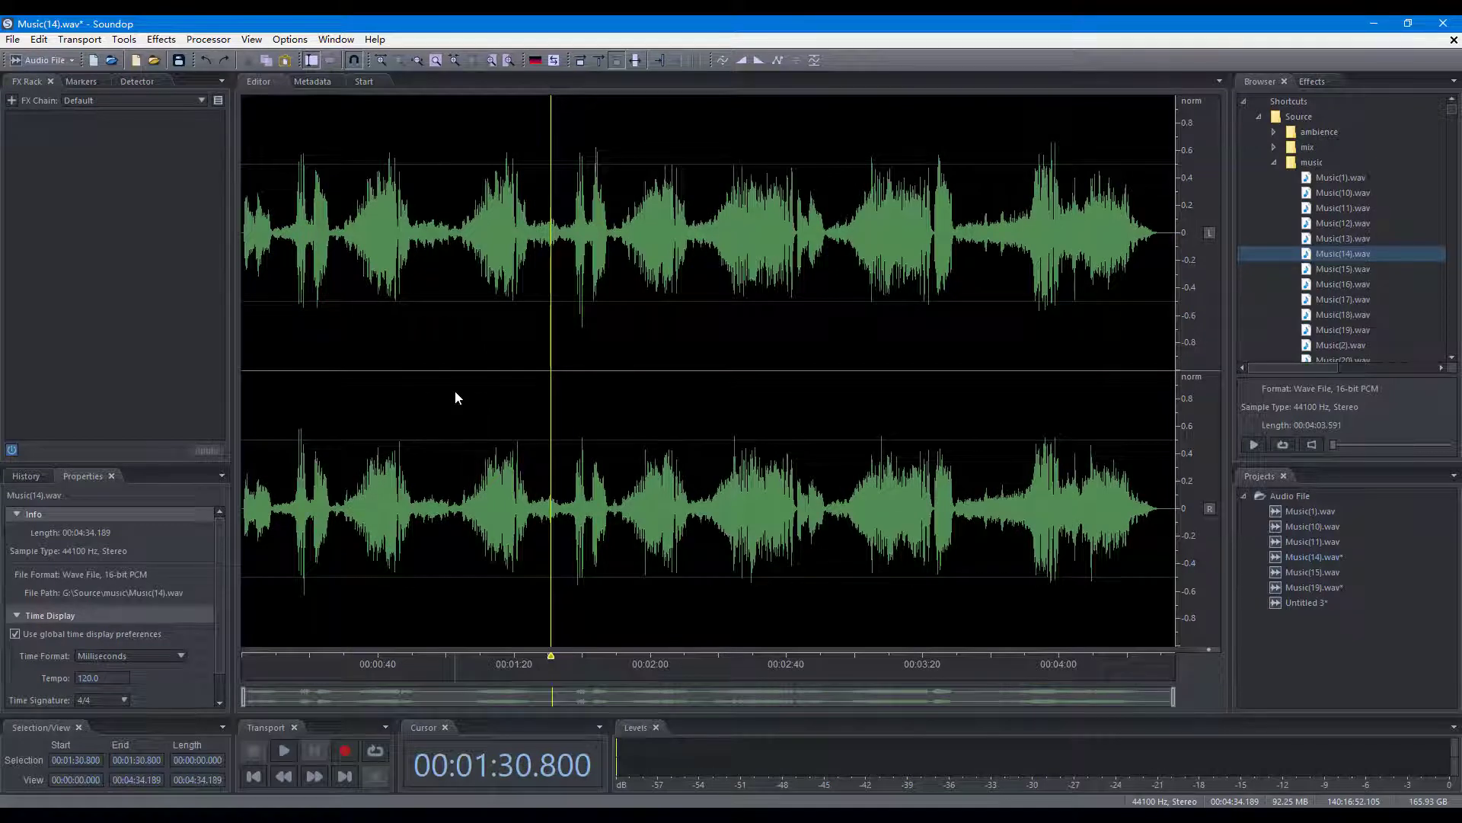
Copy the 1:03–1:28 passage and paste it at 1:34.378
{"action": "key", "text": "ctrl+comma"}
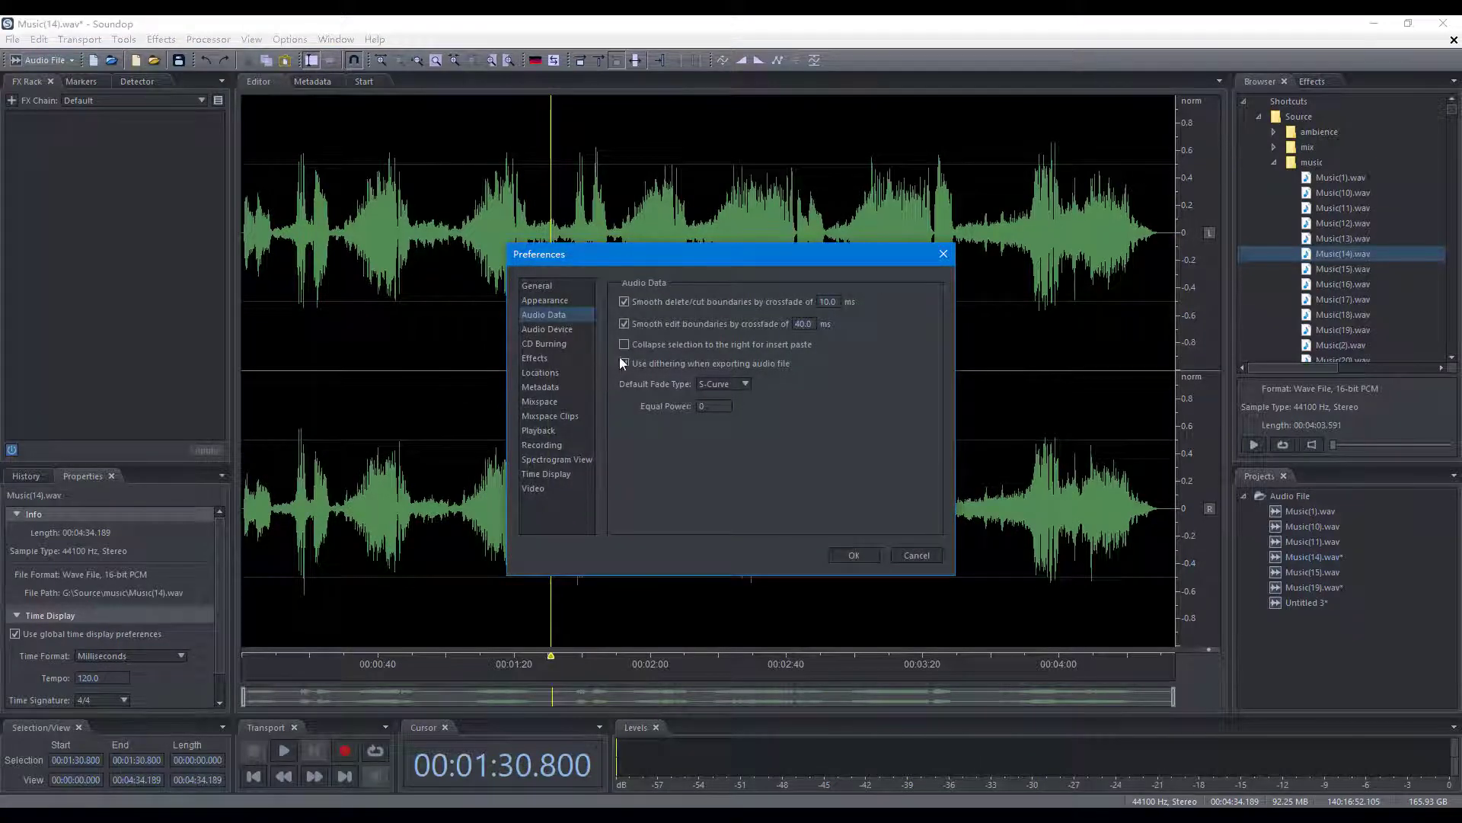
{"action": "left_click", "coordinate": [853, 554]}
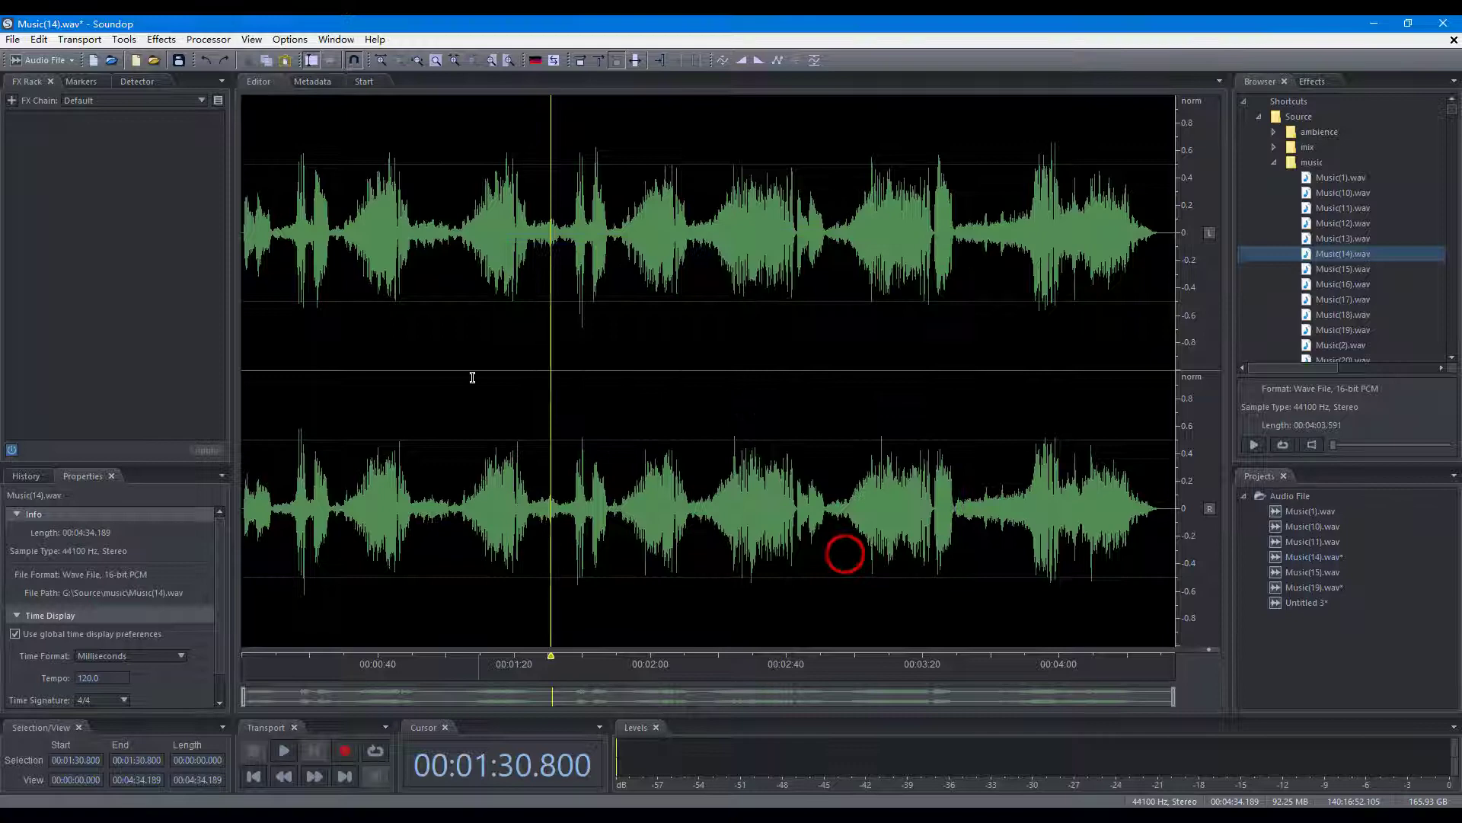
{"action": "left_click_drag", "start_coordinate": [456, 364], "coordinate": [541, 386]}
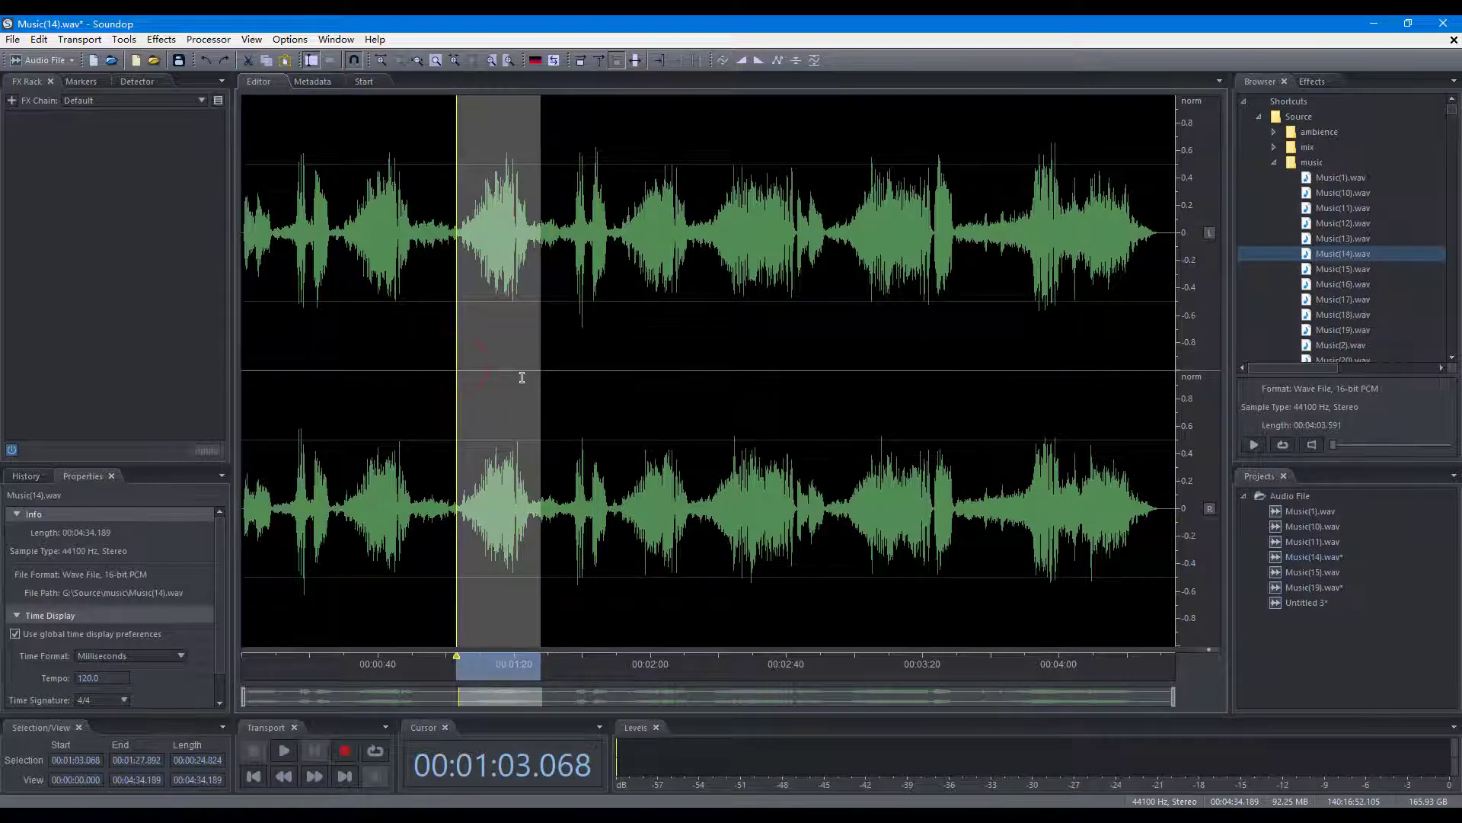
{"action": "right_click", "coordinate": [522, 377]}
{"action": "left_click", "coordinate": [564, 533]}
{"action": "left_click", "coordinate": [562, 372]}
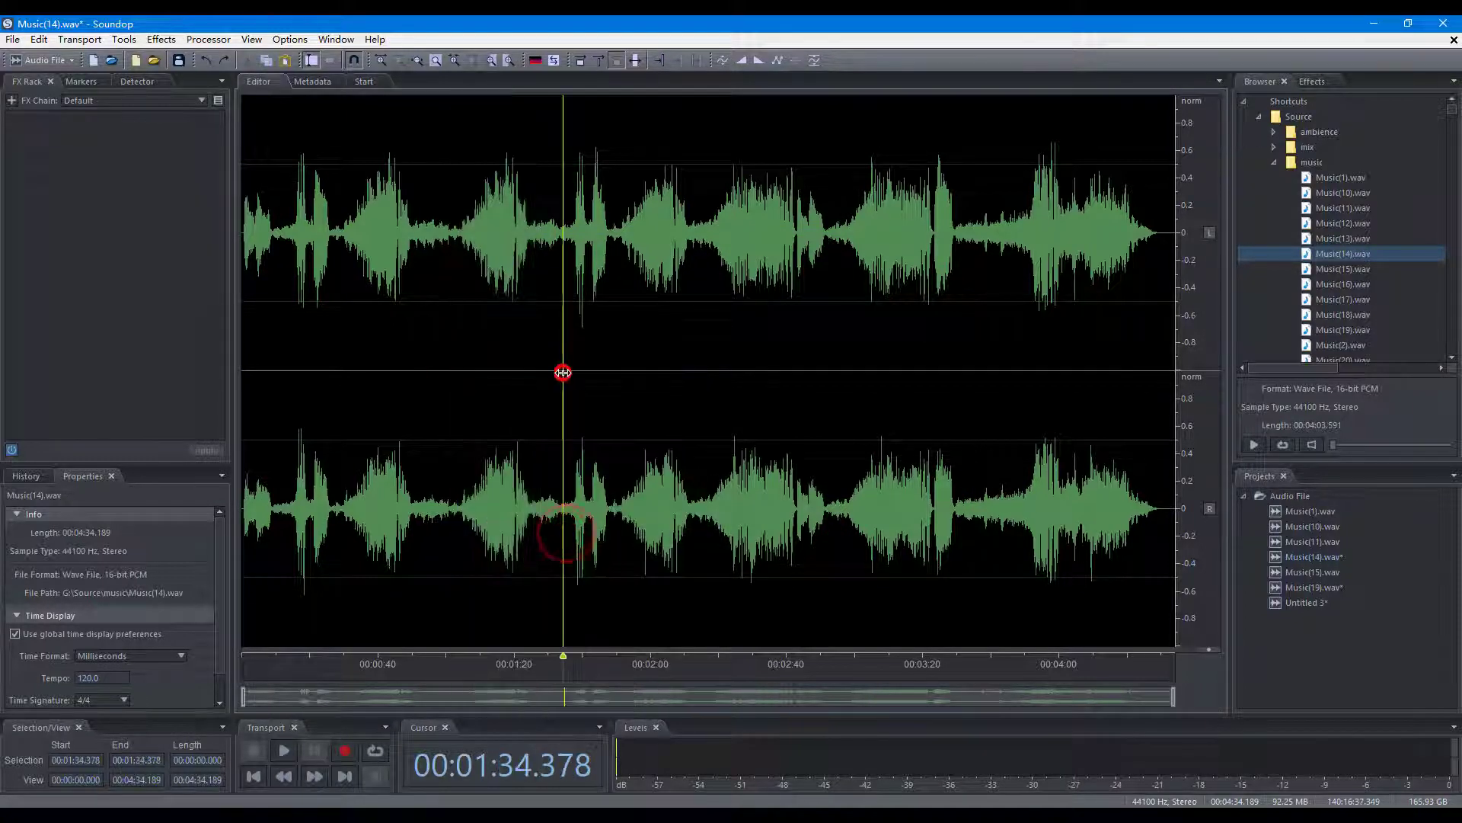
{"action": "key", "text": "ctrl+v"}
{"action": "key", "text": "ctrl+v"}
{"action": "key", "text": "ctrl+v"}
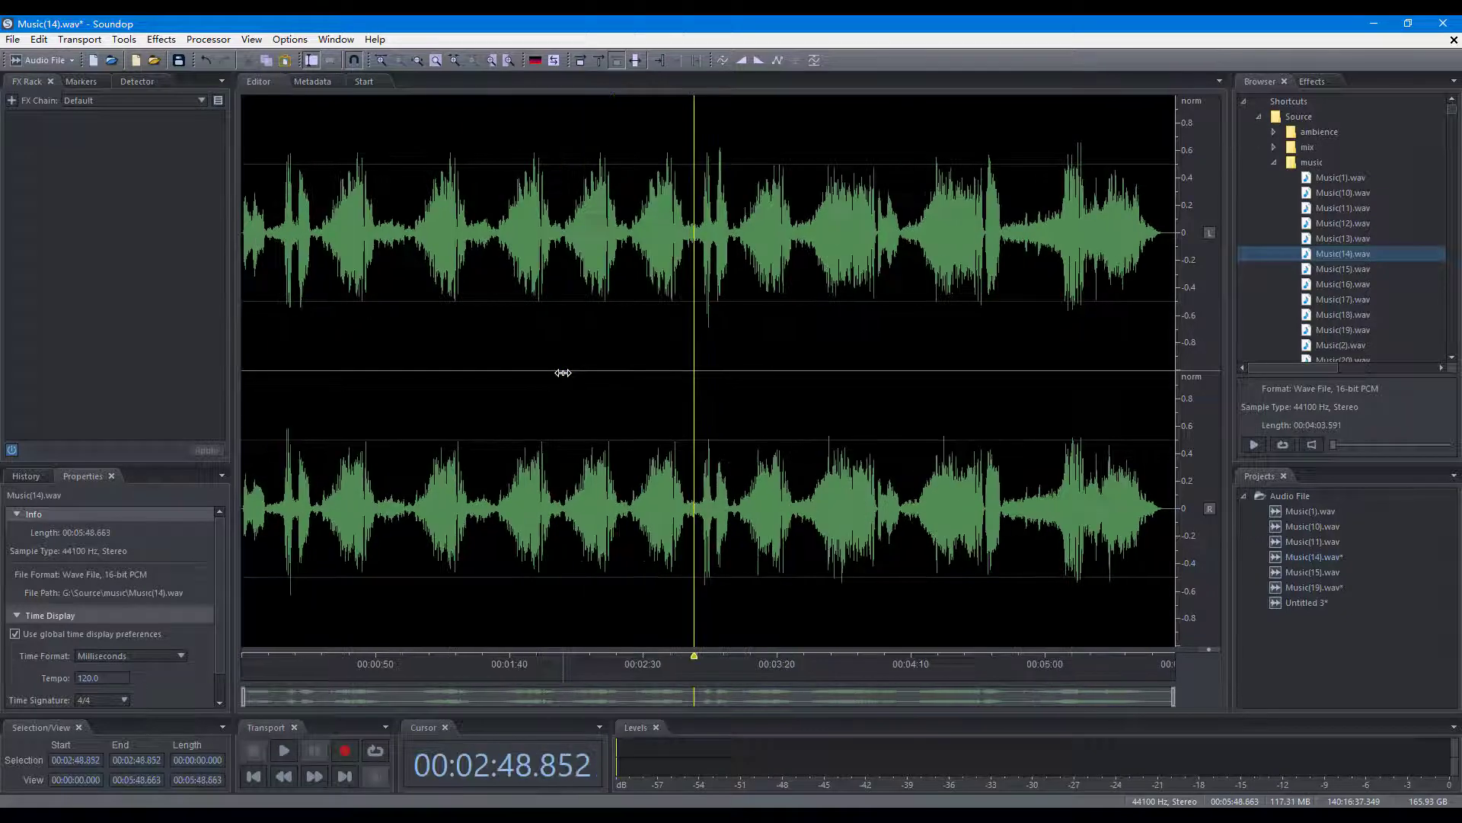
Undo the pastes, then insert generated speech 'Soundop is an intuitive and professional audio editor.' at 0:59.209
{"action": "key", "text": "ctrl+z"}
{"action": "key", "text": "ctrl+z"}
{"action": "key", "text": "ctrl+z"}
{"action": "key", "text": "ctrl+z"}
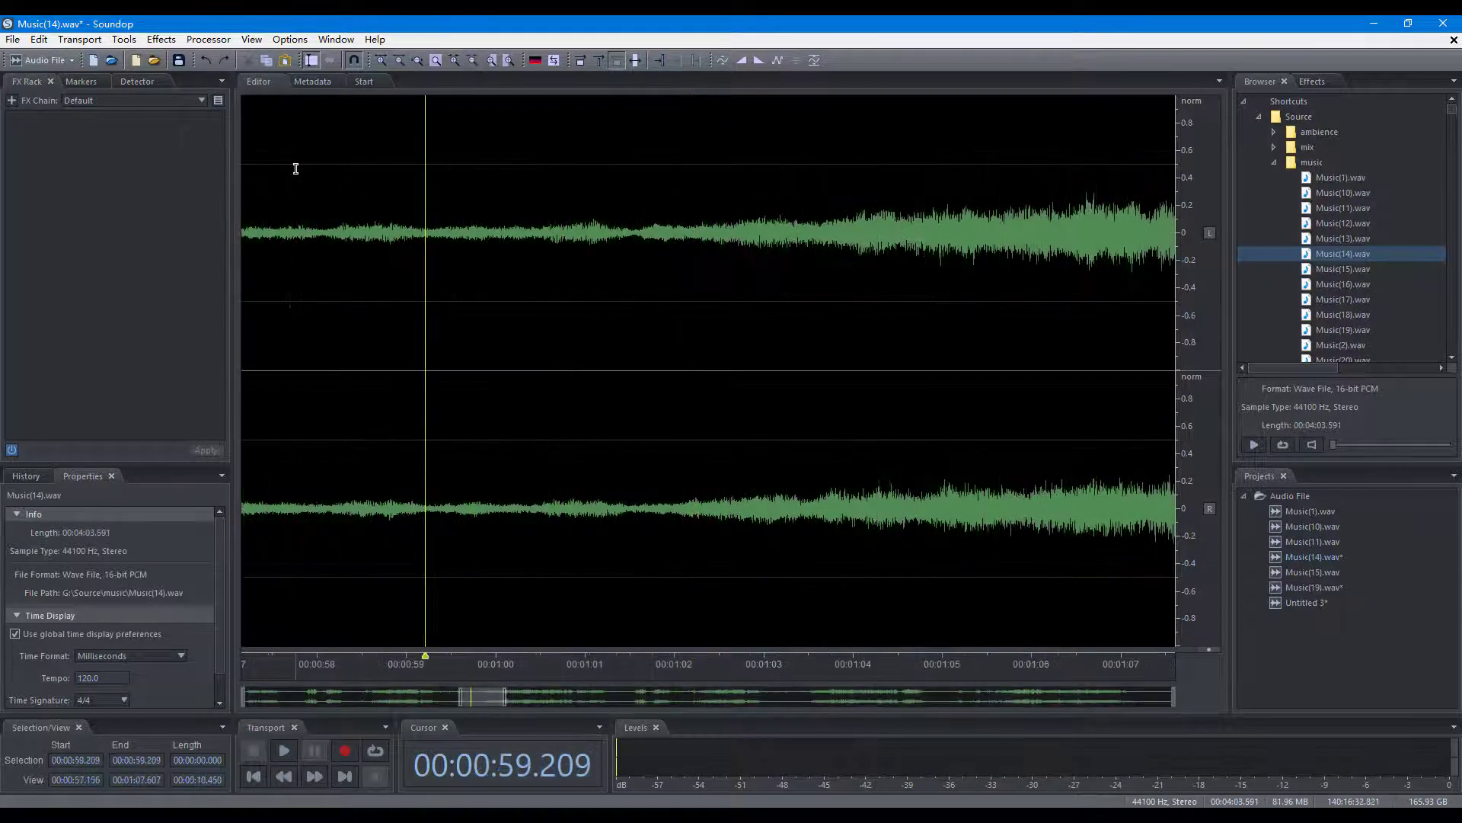
{"action": "left_click", "coordinate": [124, 40]}
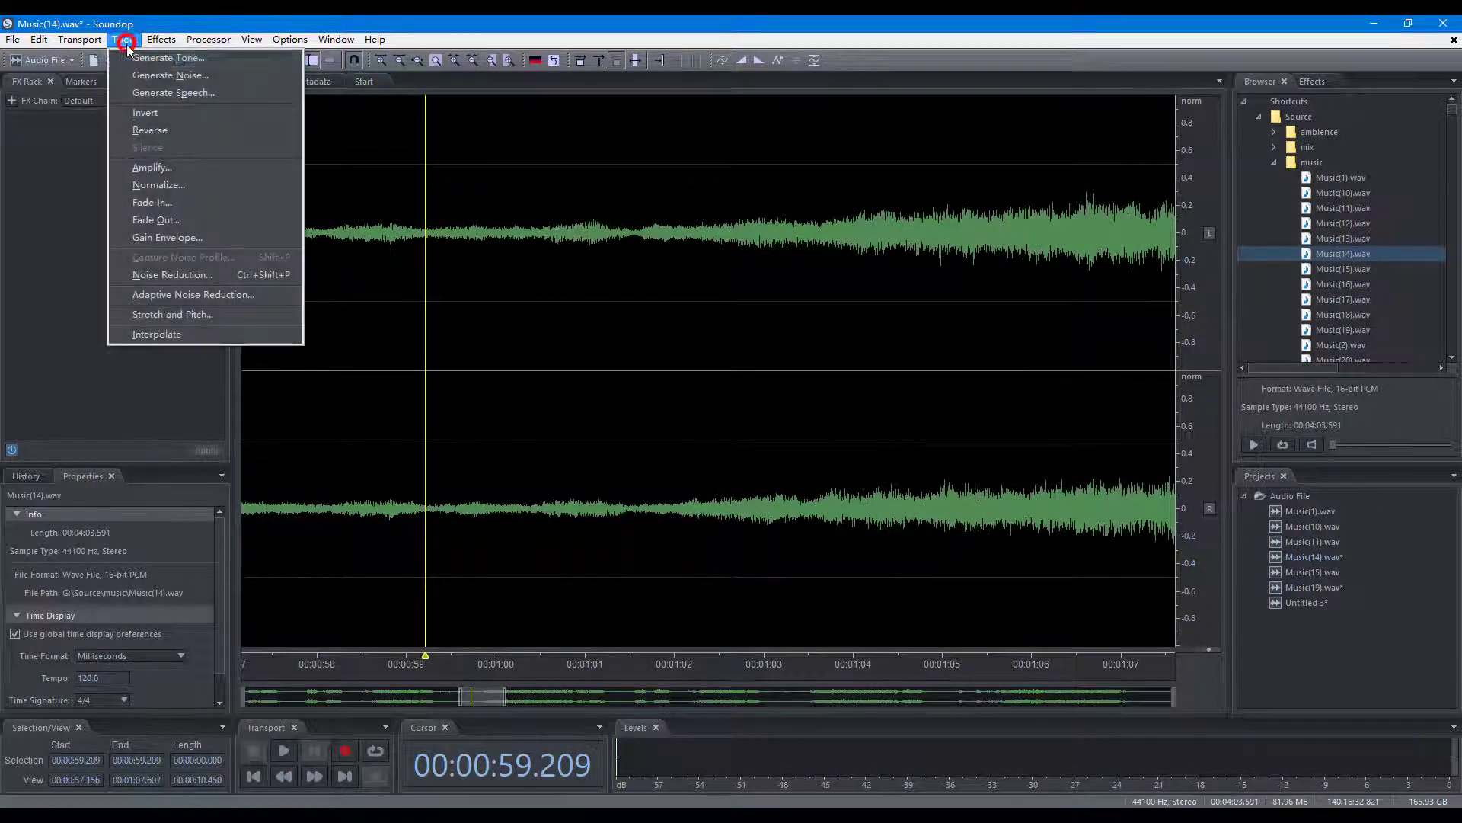
{"action": "left_click", "coordinate": [189, 94]}
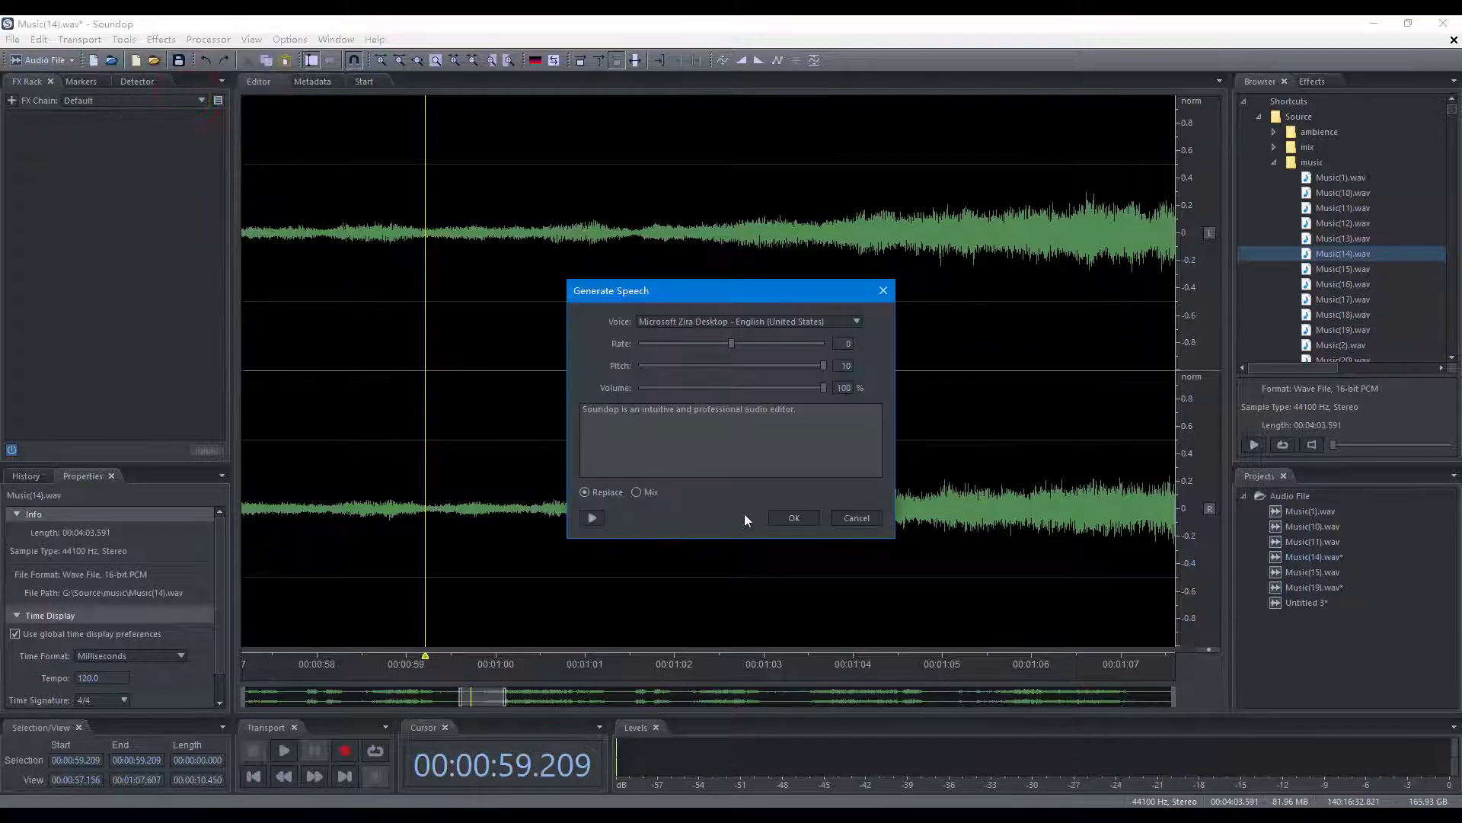
{"action": "left_click", "coordinate": [792, 519]}
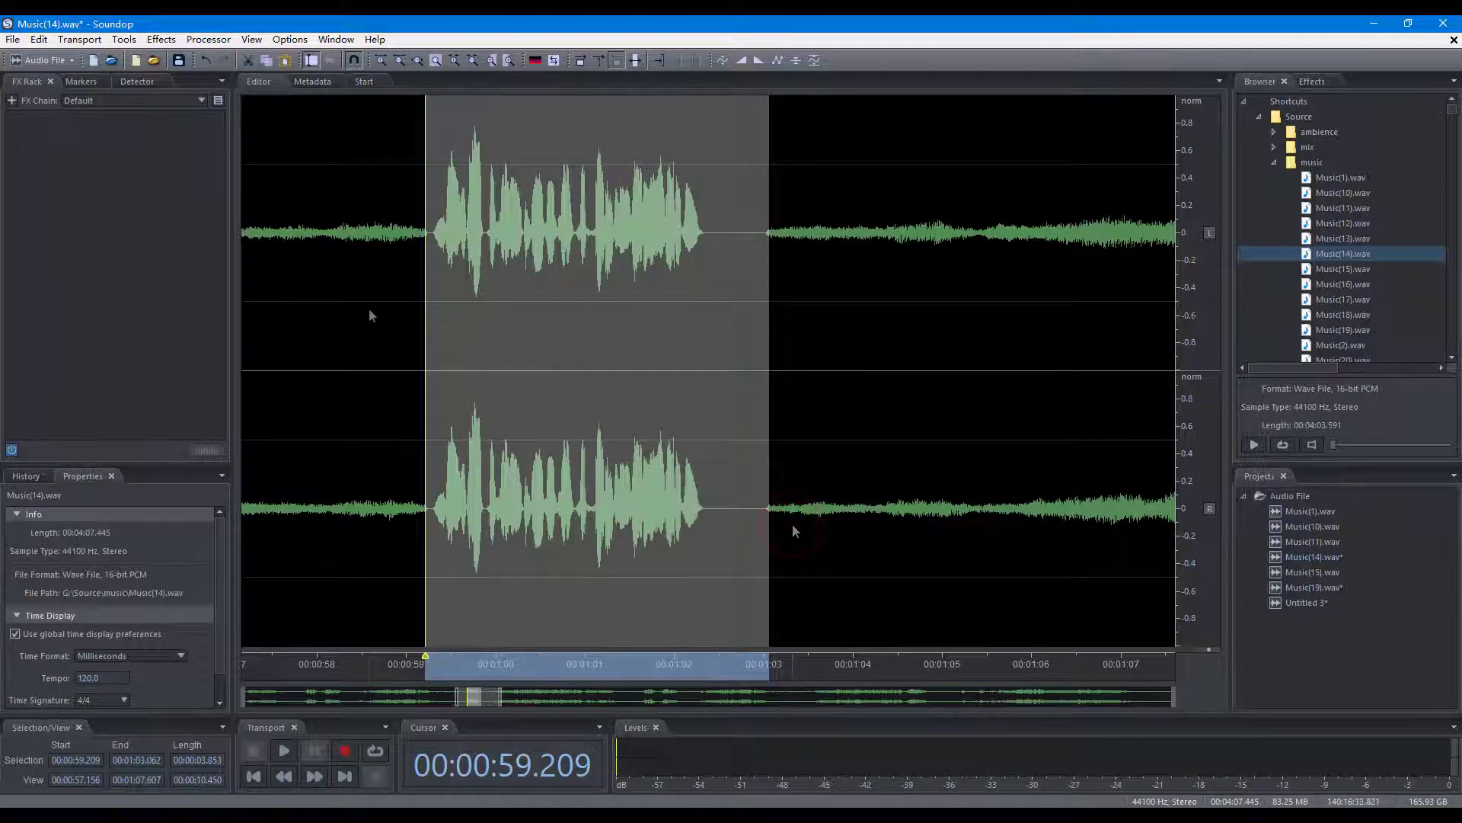
{"action": "left_click", "coordinate": [131, 41]}
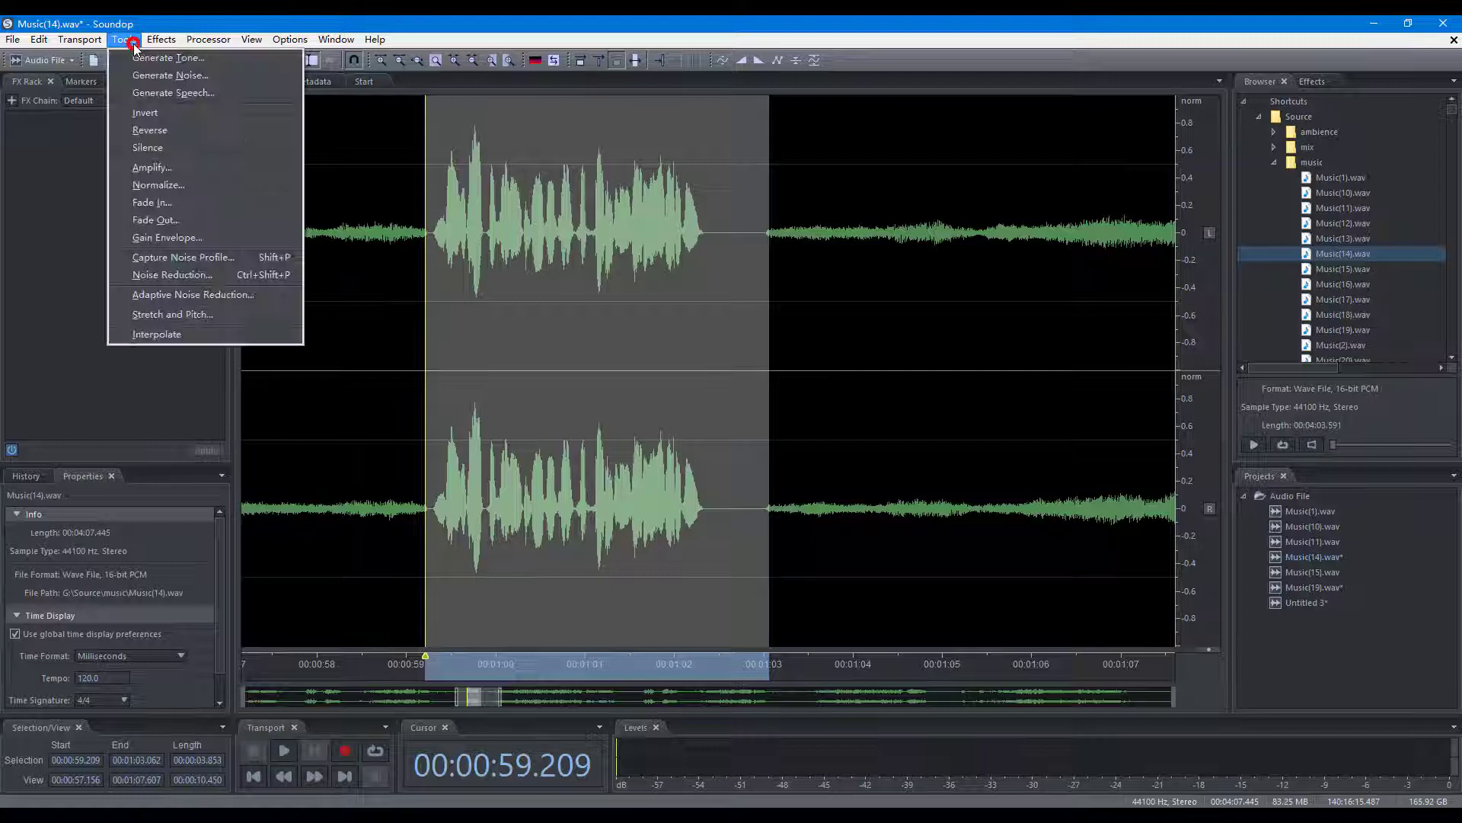
Lower the inserted speech by 5.39 dB and close Music(14).wav
{"action": "left_click", "coordinate": [176, 165]}
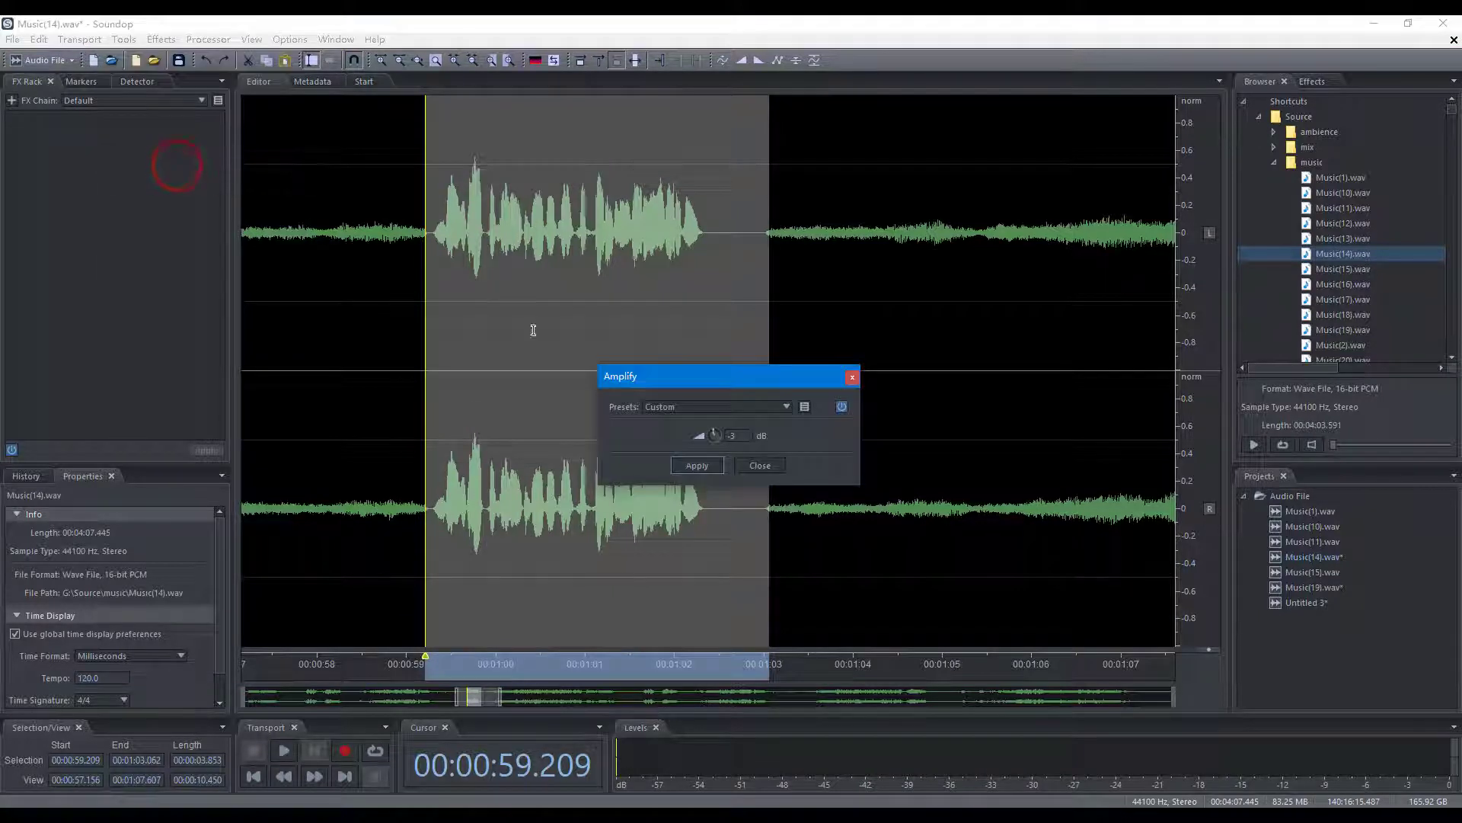
{"action": "left_click_drag", "start_coordinate": [706, 433], "coordinate": [702, 442]}
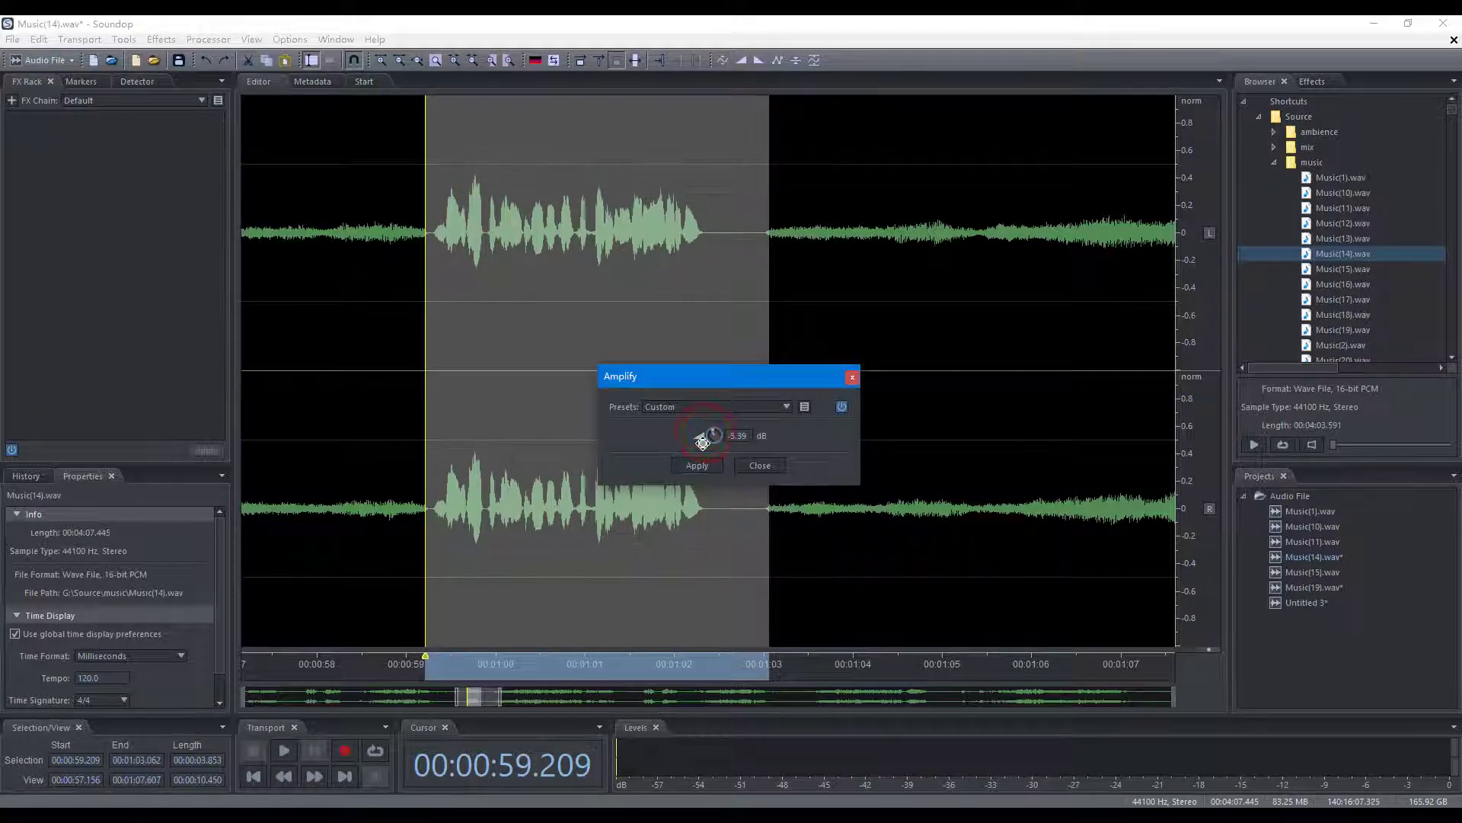
{"action": "left_click", "coordinate": [697, 464]}
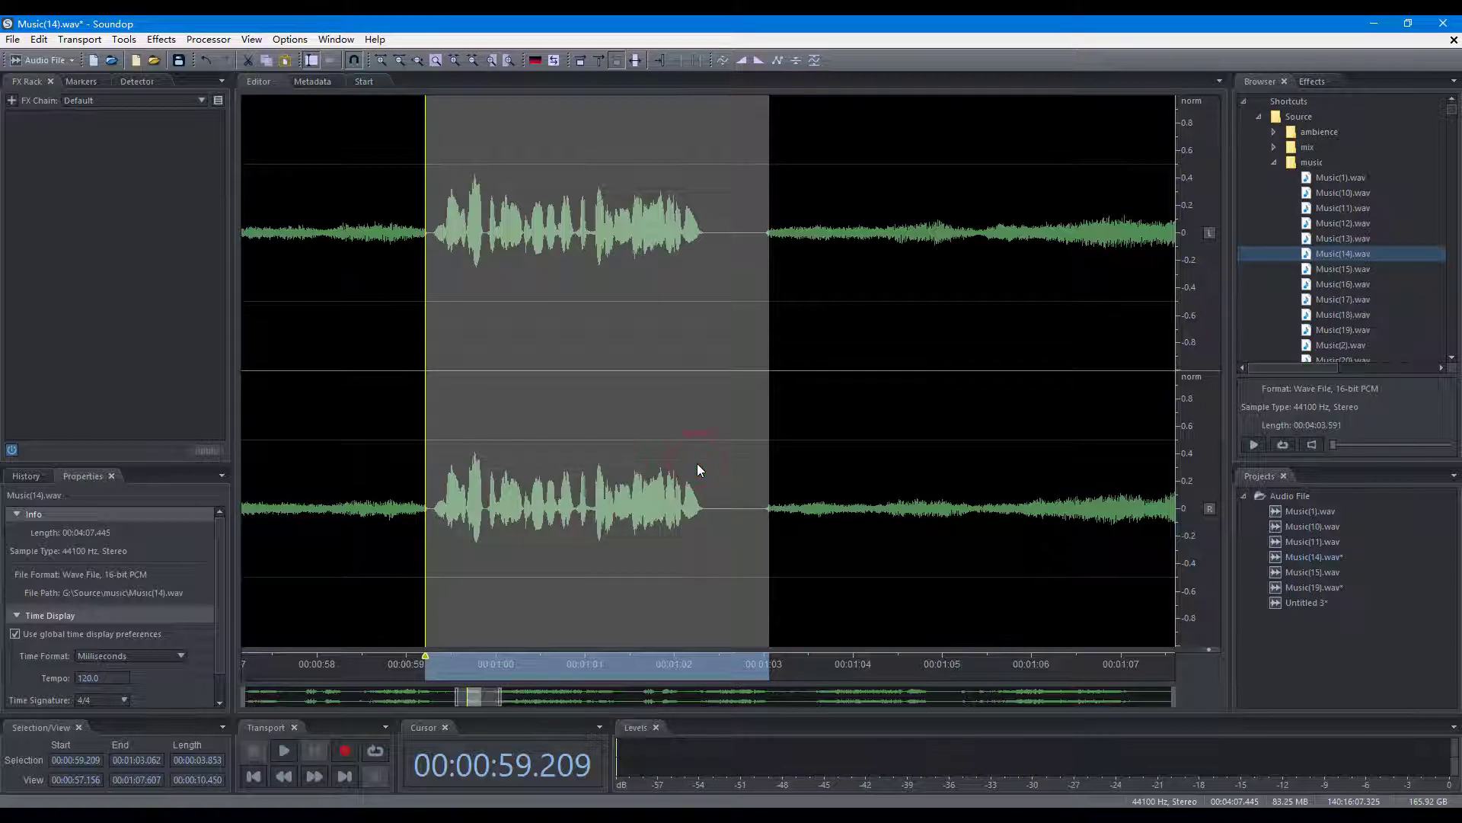
{"action": "key", "text": "ctrl+w"}
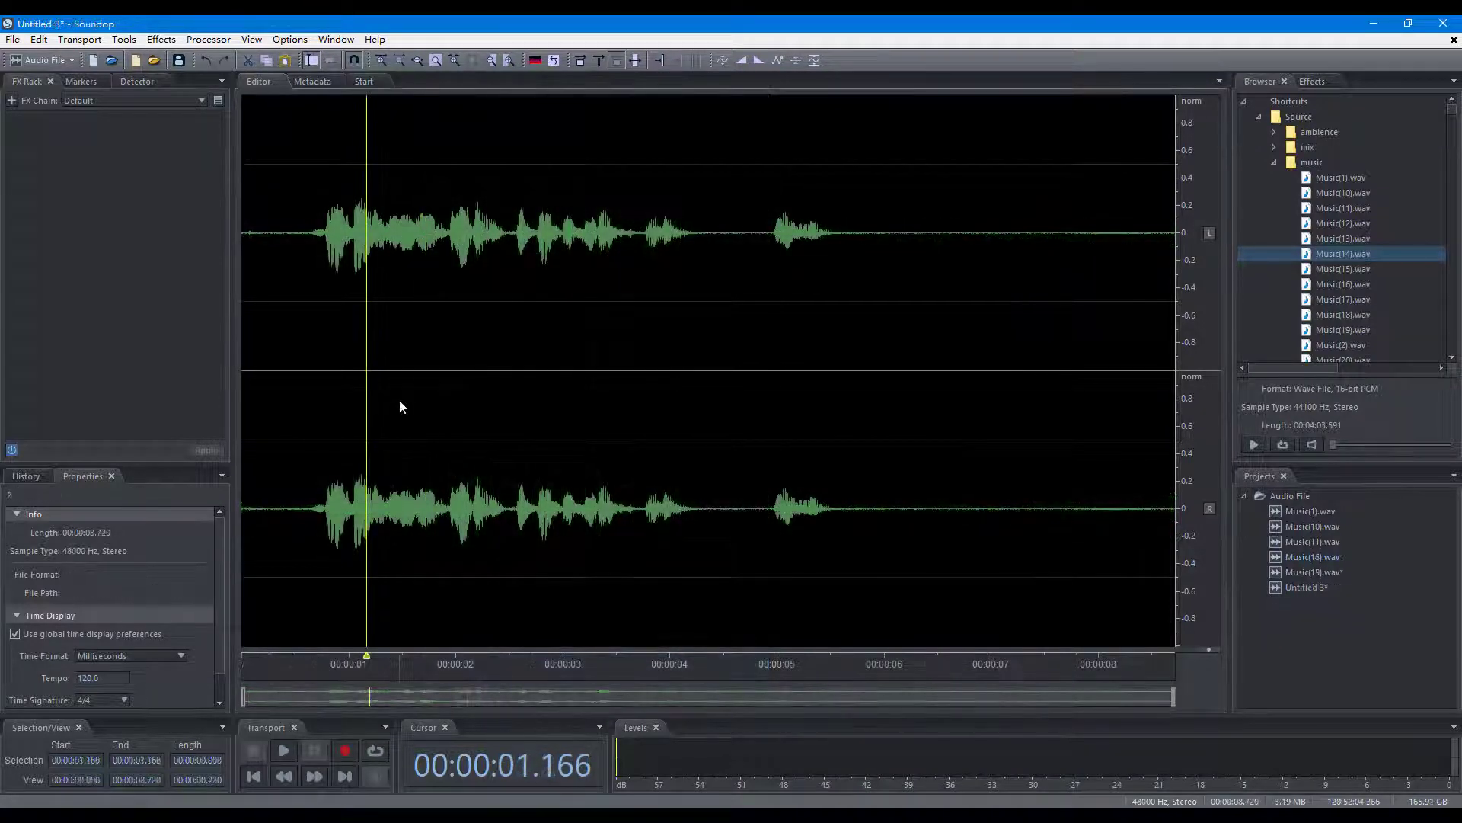
Capture a noise profile from the first 0.711 seconds of Untitled 3
{"action": "left_click_drag", "start_coordinate": [316, 399], "coordinate": [228, 395]}
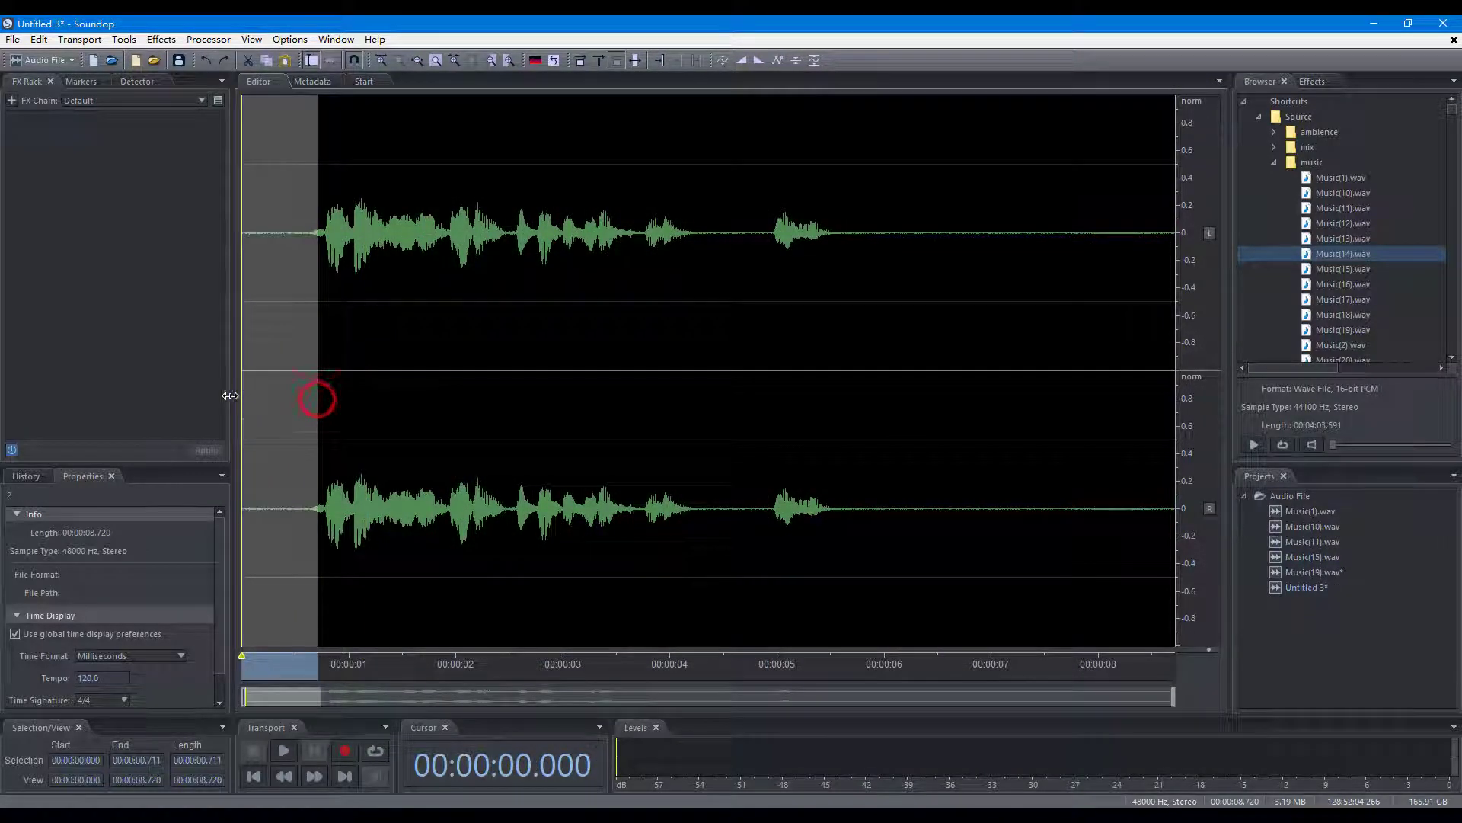
{"action": "right_click", "coordinate": [279, 353]}
{"action": "left_click", "coordinate": [350, 477]}
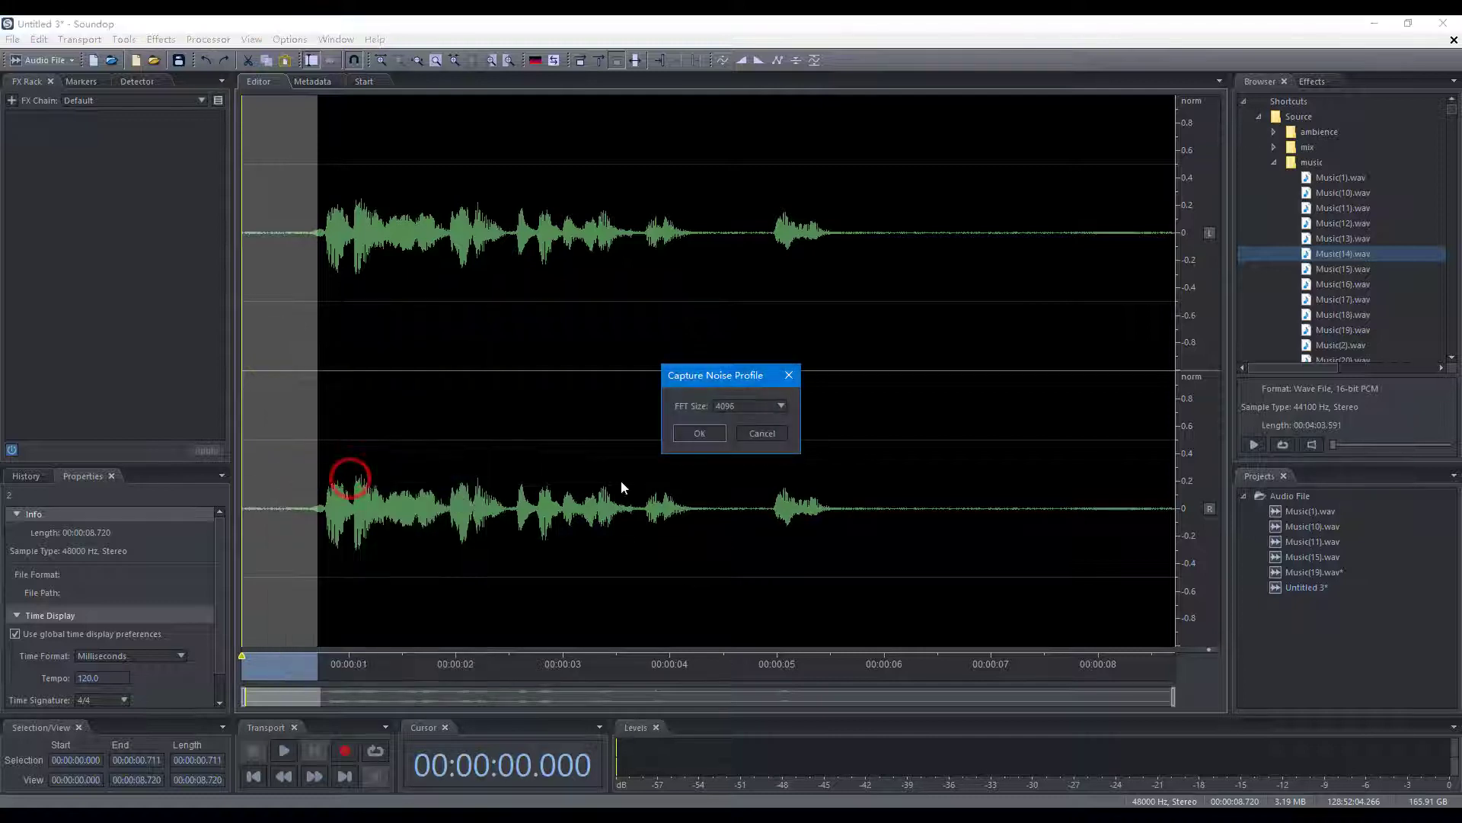
{"action": "left_click", "coordinate": [689, 433]}
Apply 24 dB noise reduction to the whole clip
{"action": "double_click", "coordinate": [540, 353]}
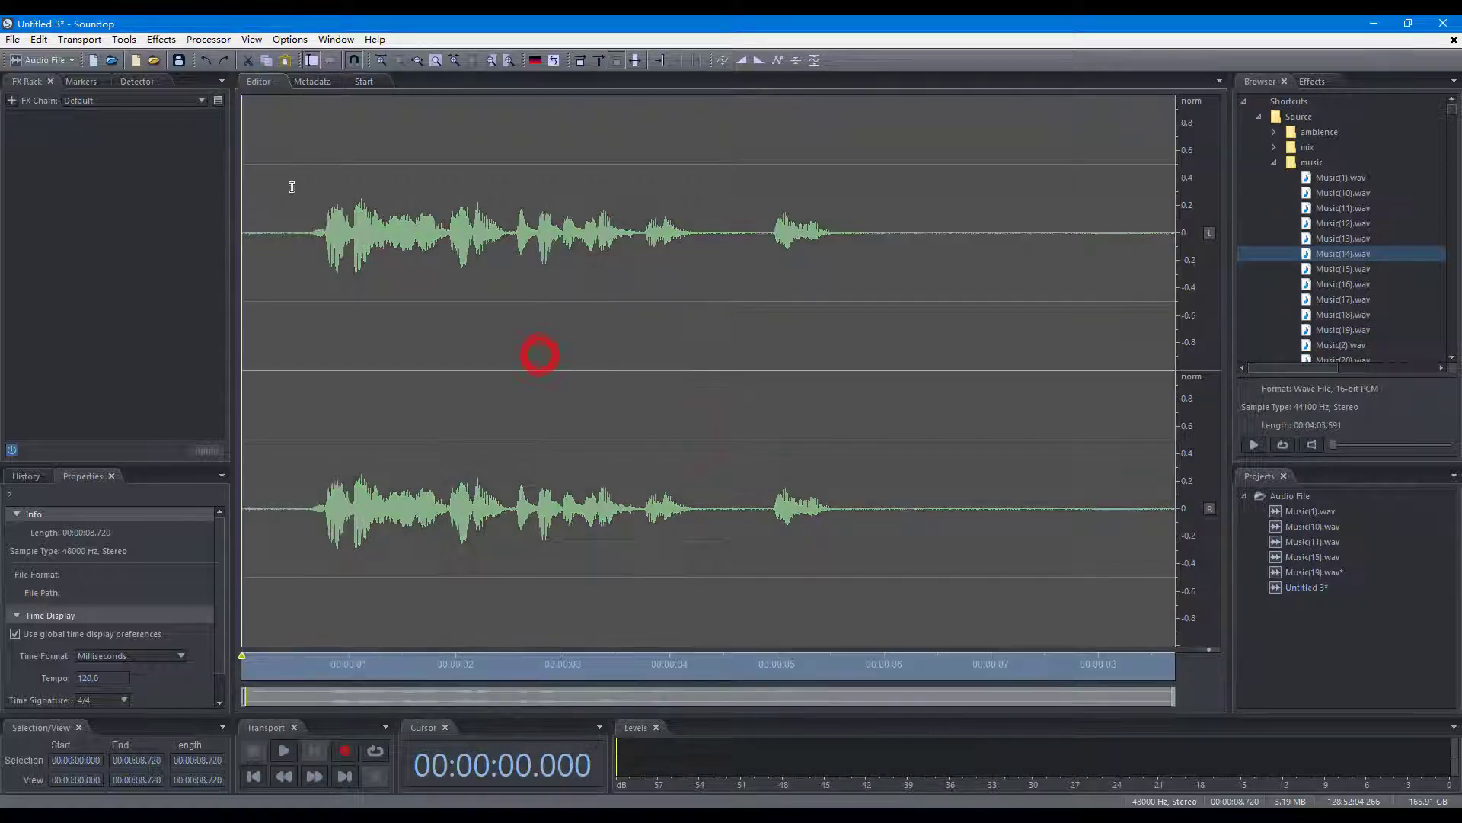
{"action": "left_click", "coordinate": [124, 39]}
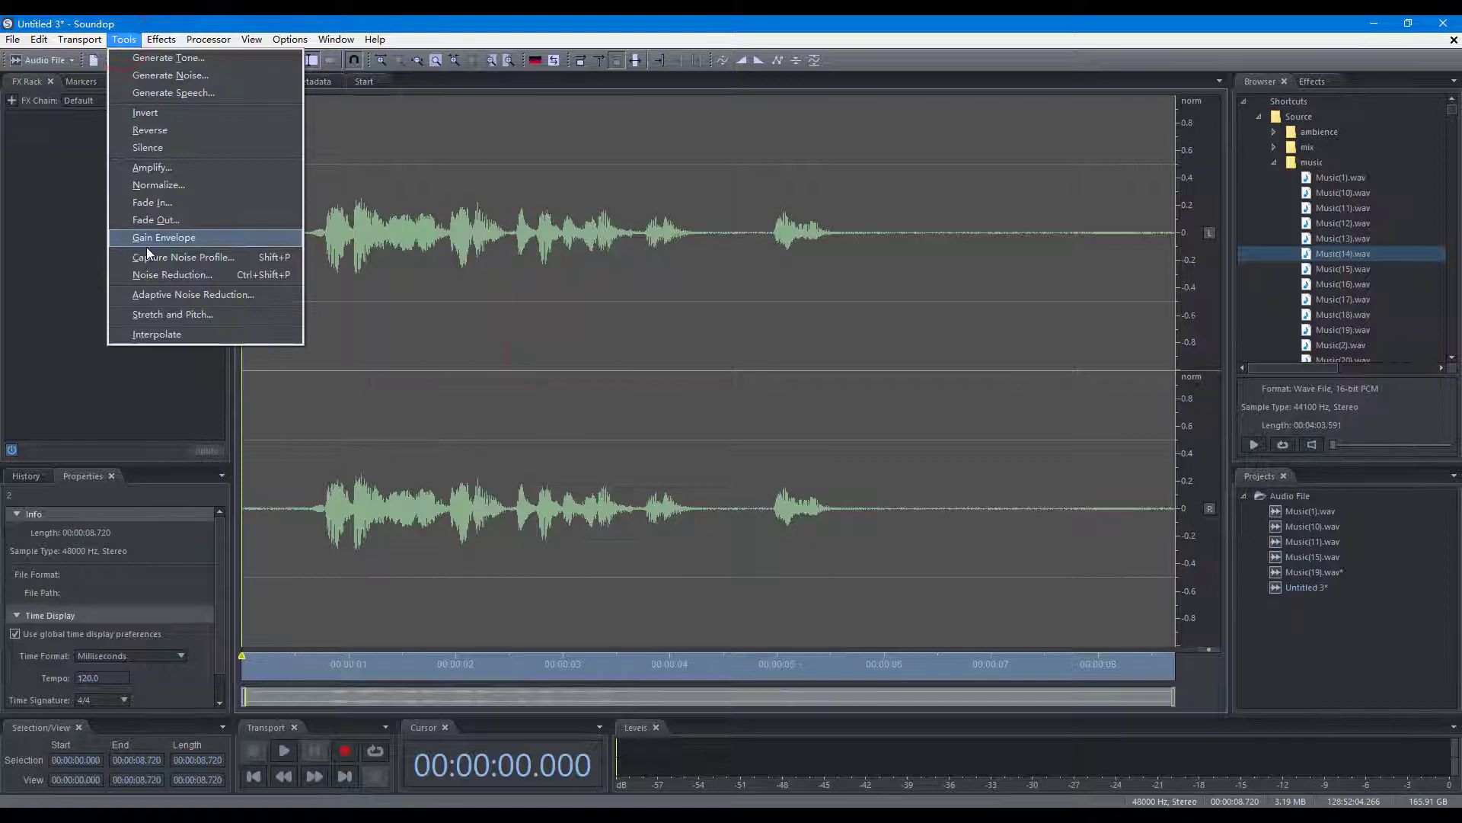
{"action": "left_click", "coordinate": [153, 277]}
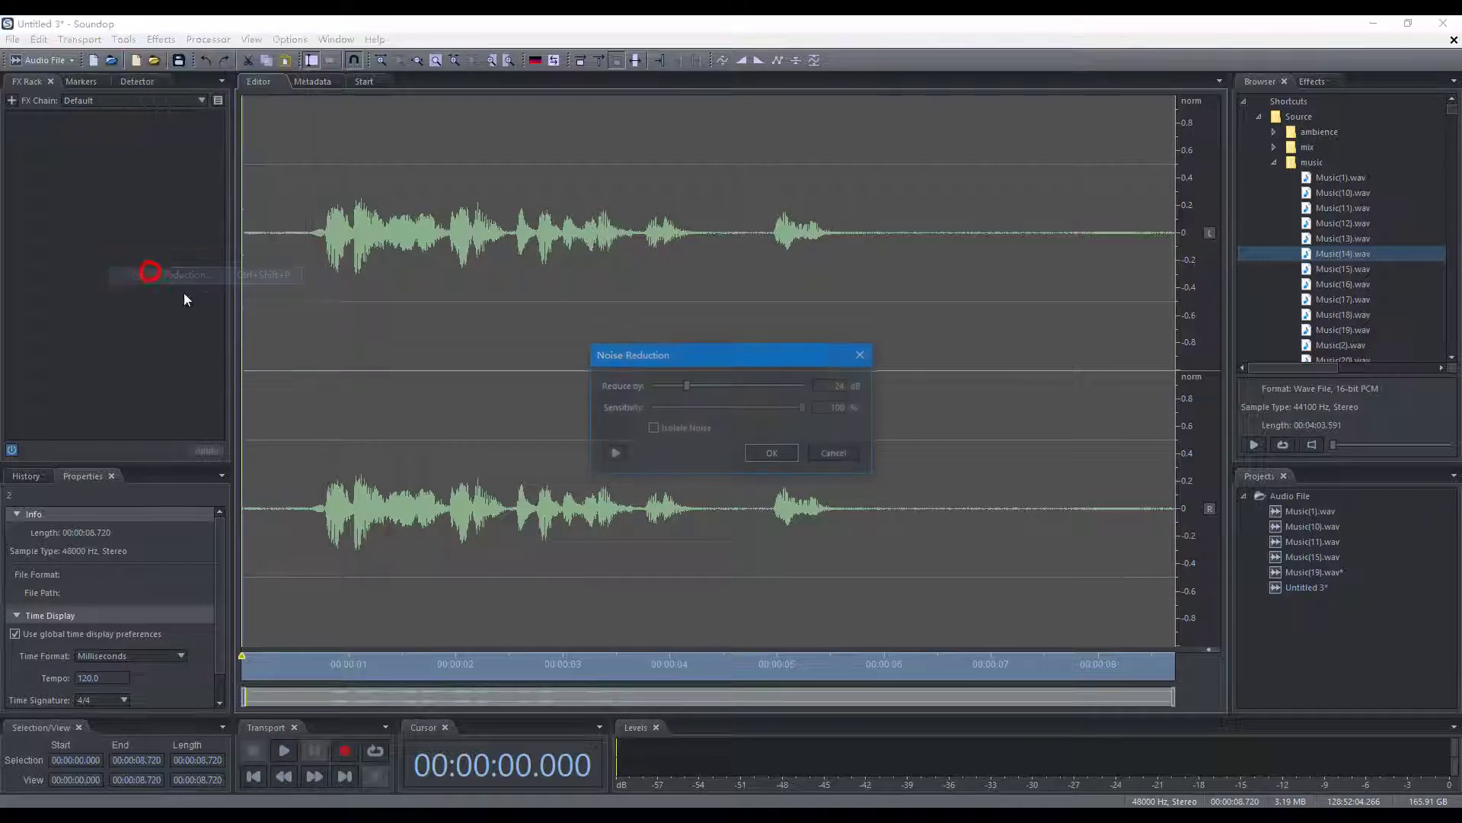
{"action": "left_click", "coordinate": [772, 455]}
{"action": "left_click", "coordinate": [498, 259]}
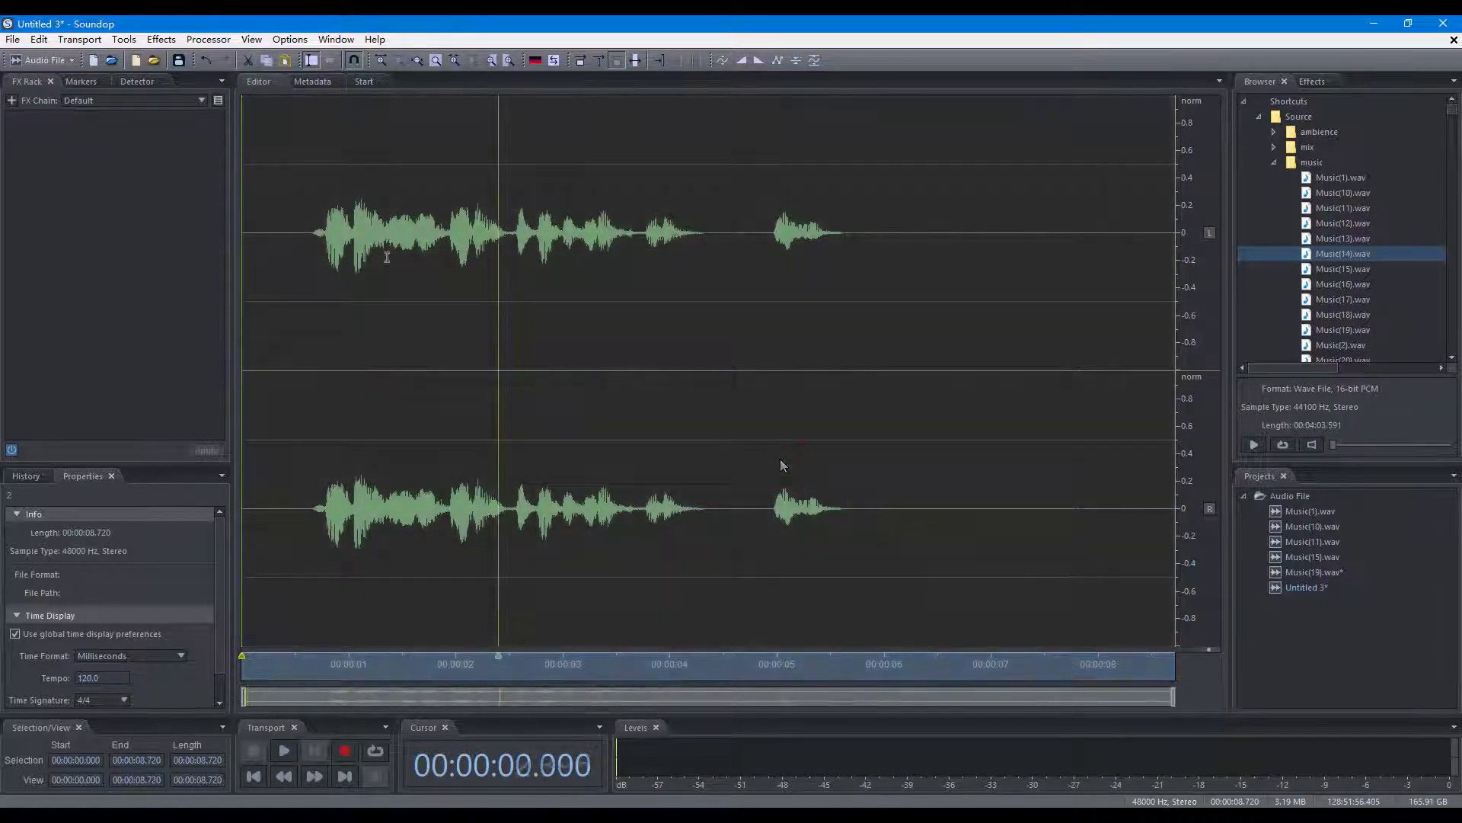
Time-stretch Untitled 3 to 13.445 seconds and interpolate its 8.200–8.325 s region
{"action": "left_click", "coordinate": [124, 39]}
{"action": "left_click", "coordinate": [181, 313]}
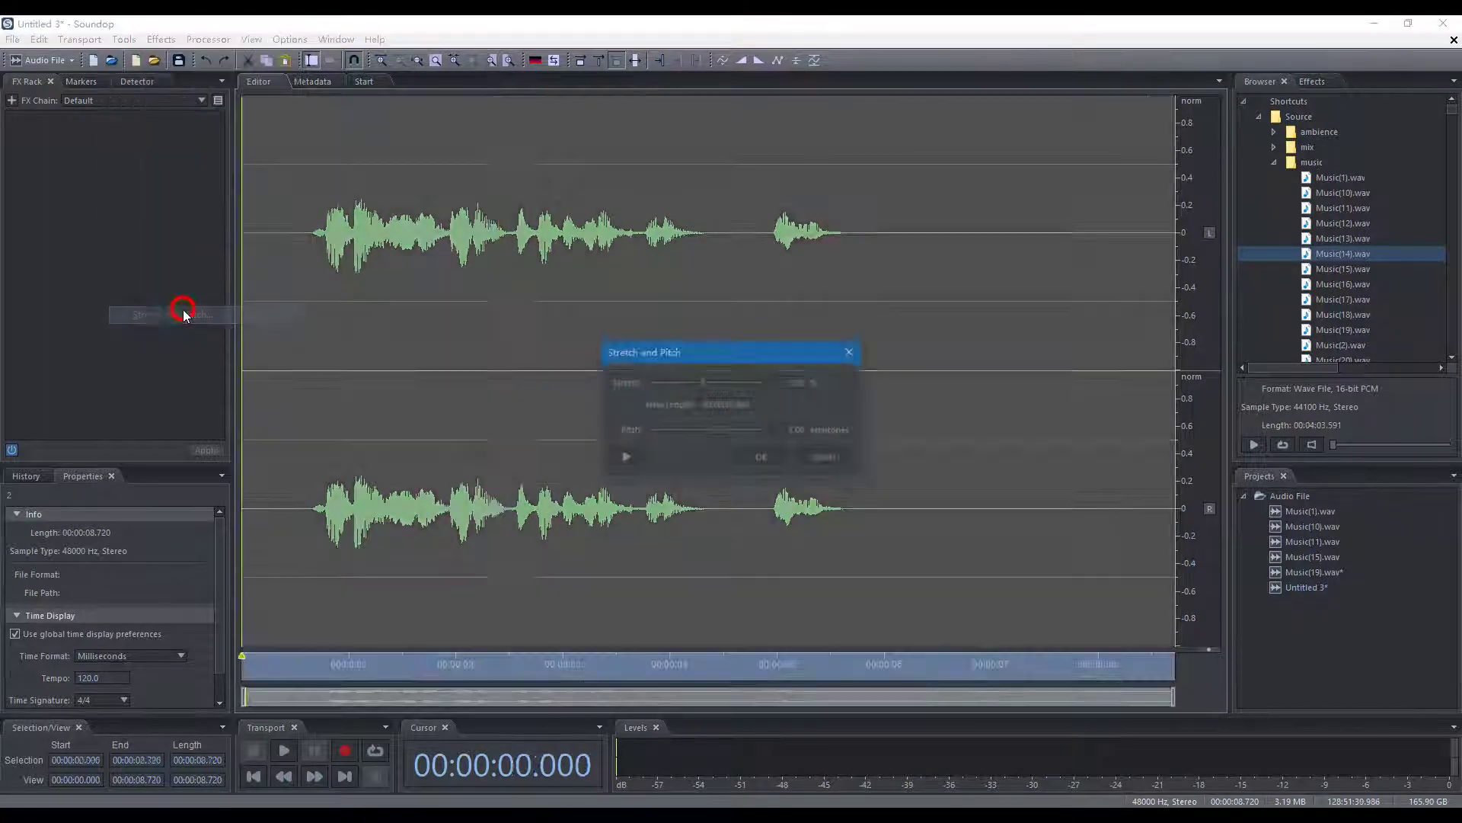
{"action": "left_click", "coordinate": [745, 459]}
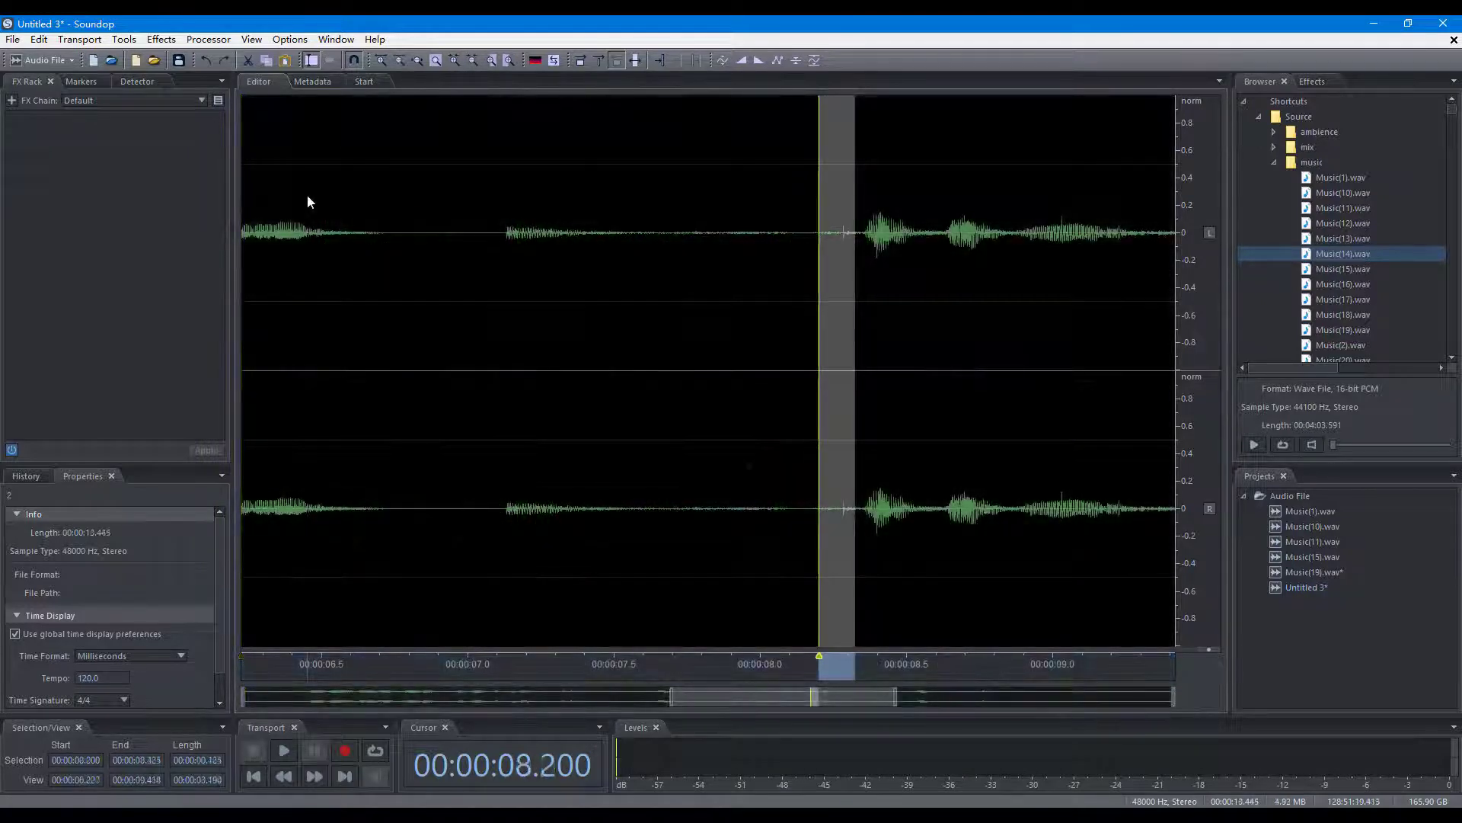
{"action": "left_click", "coordinate": [126, 41]}
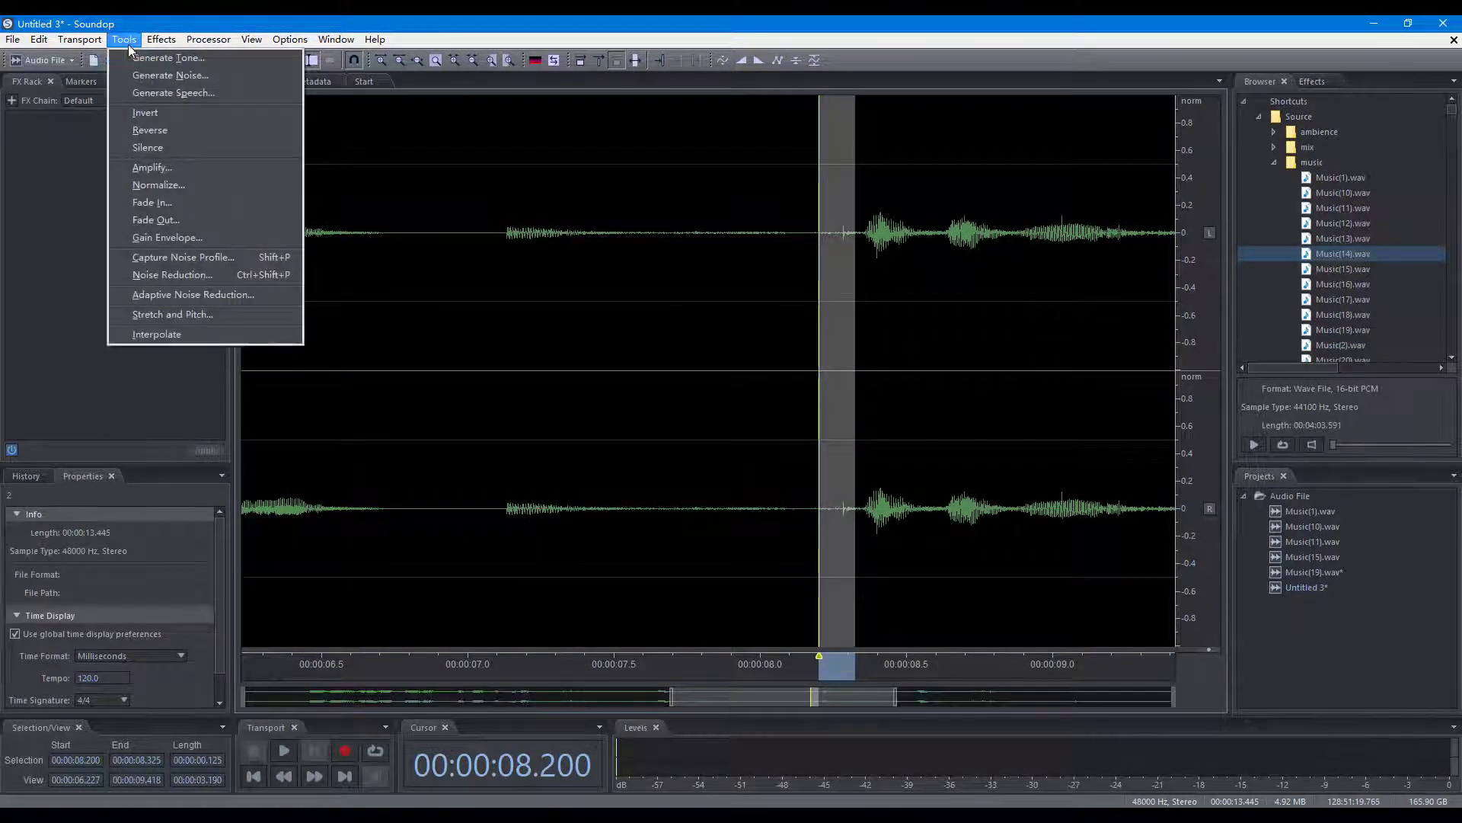
{"action": "left_click", "coordinate": [188, 333]}
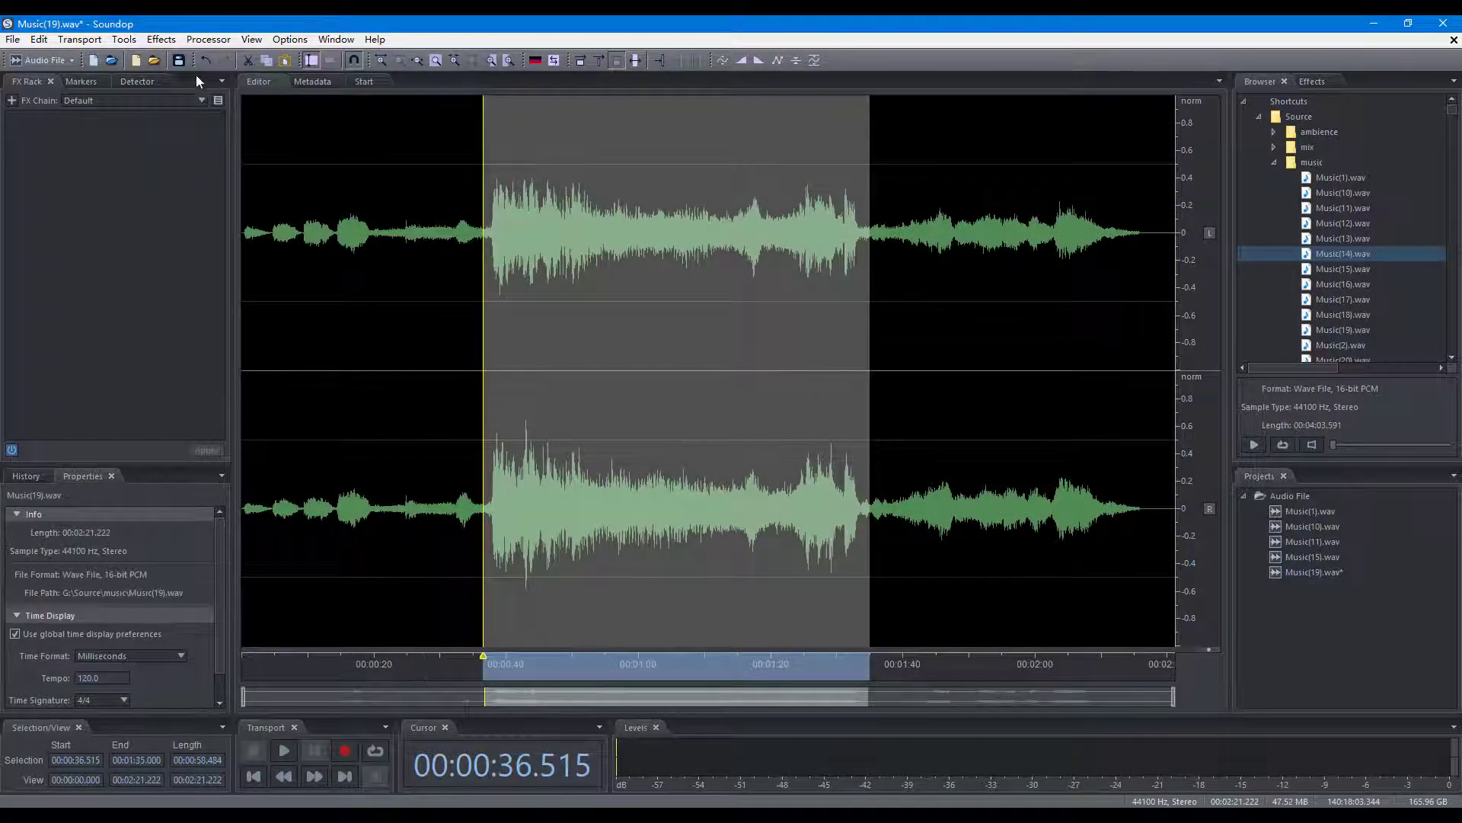
Apply the Chorus effect to the selected passage of Music(16).wav
{"action": "left_click", "coordinate": [160, 40]}
{"action": "left_click", "coordinate": [198, 93]}
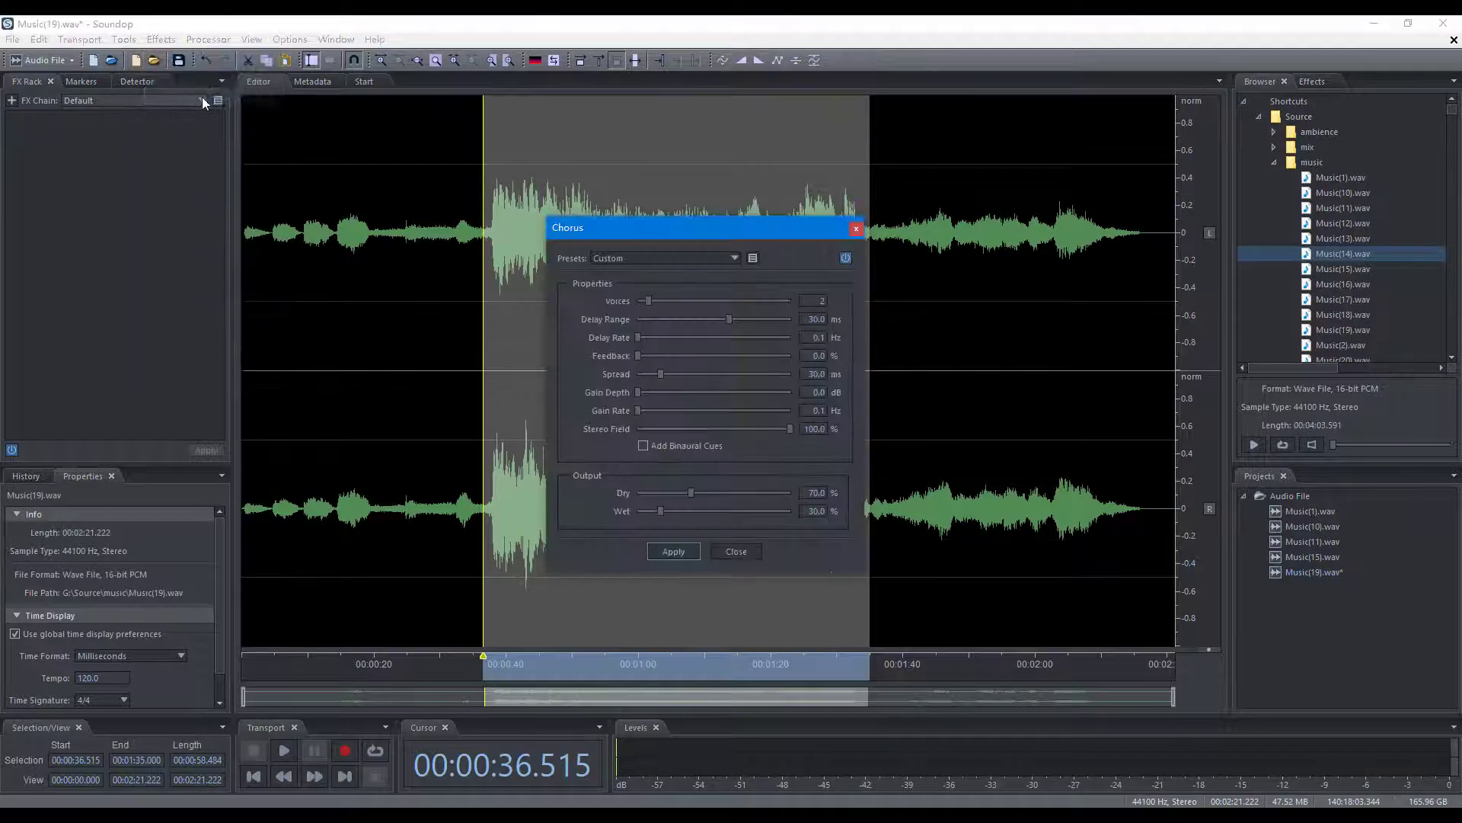
{"action": "left_click", "coordinate": [653, 547]}
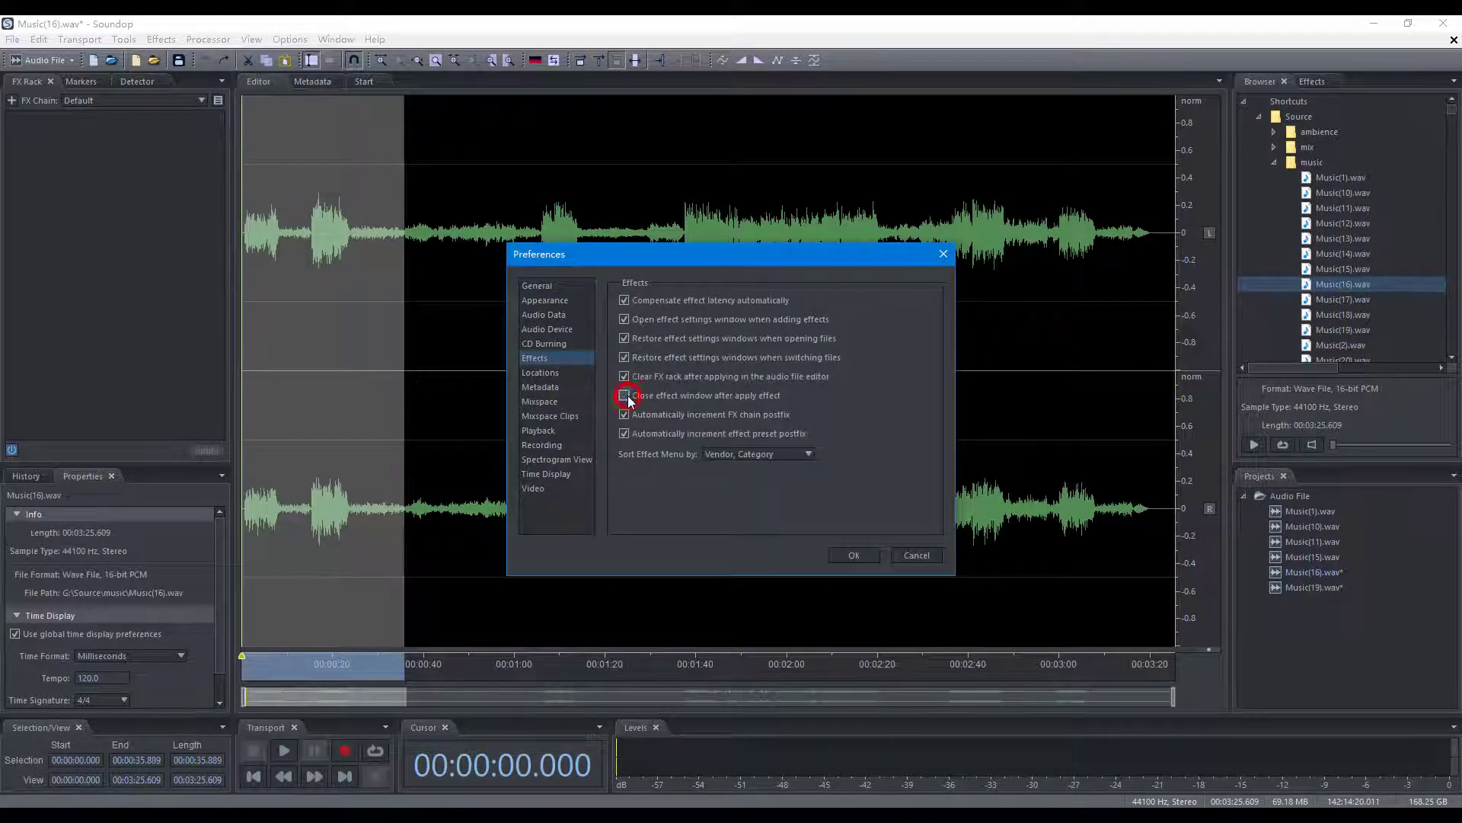
{"action": "left_click", "coordinate": [856, 558]}
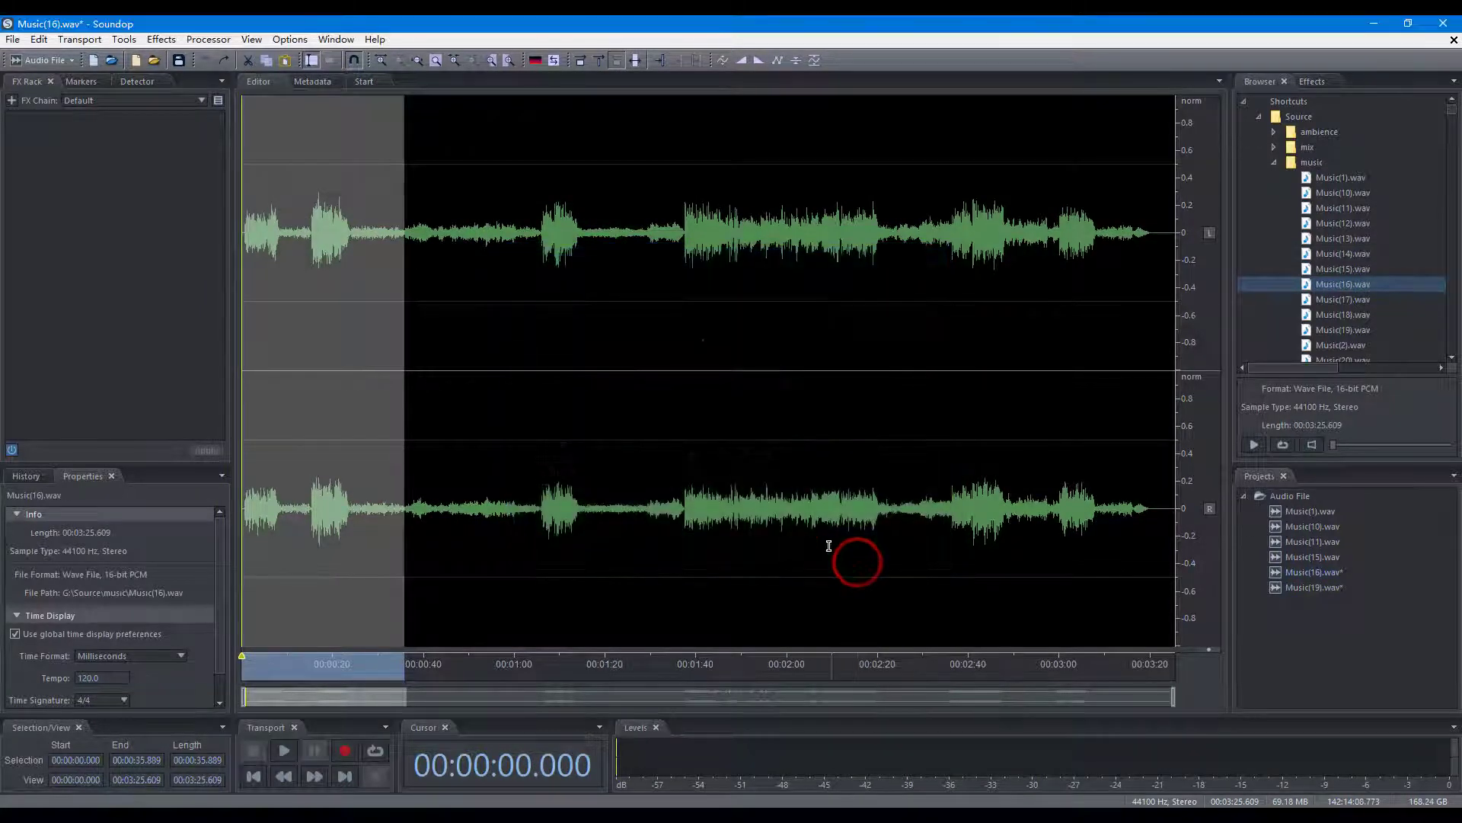
Lower the first 35.9 seconds and the 0:39.6–1:15.3 passage by 6 dB
{"action": "left_click", "coordinate": [161, 39]}
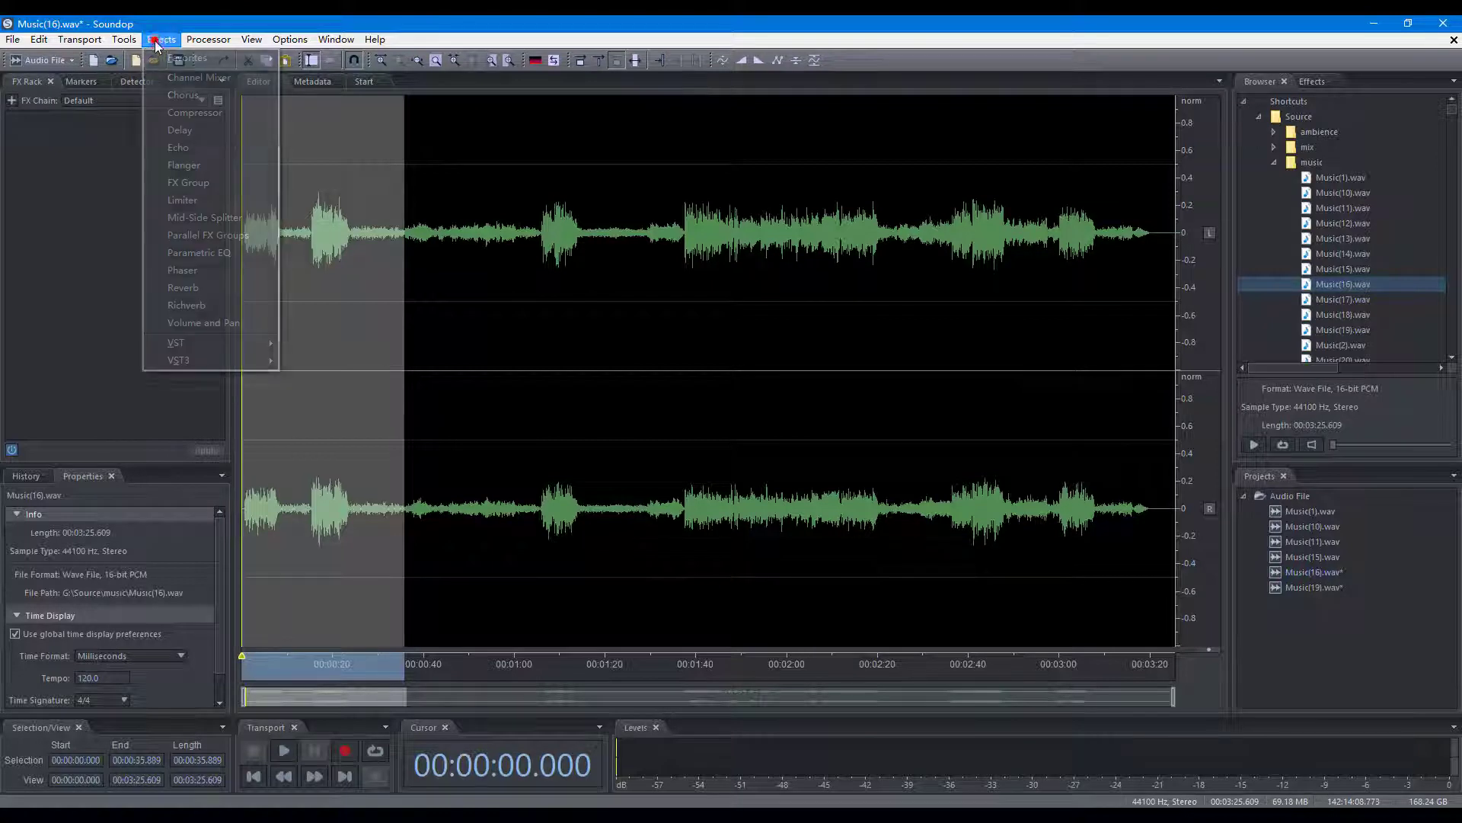
{"action": "left_click", "coordinate": [225, 324]}
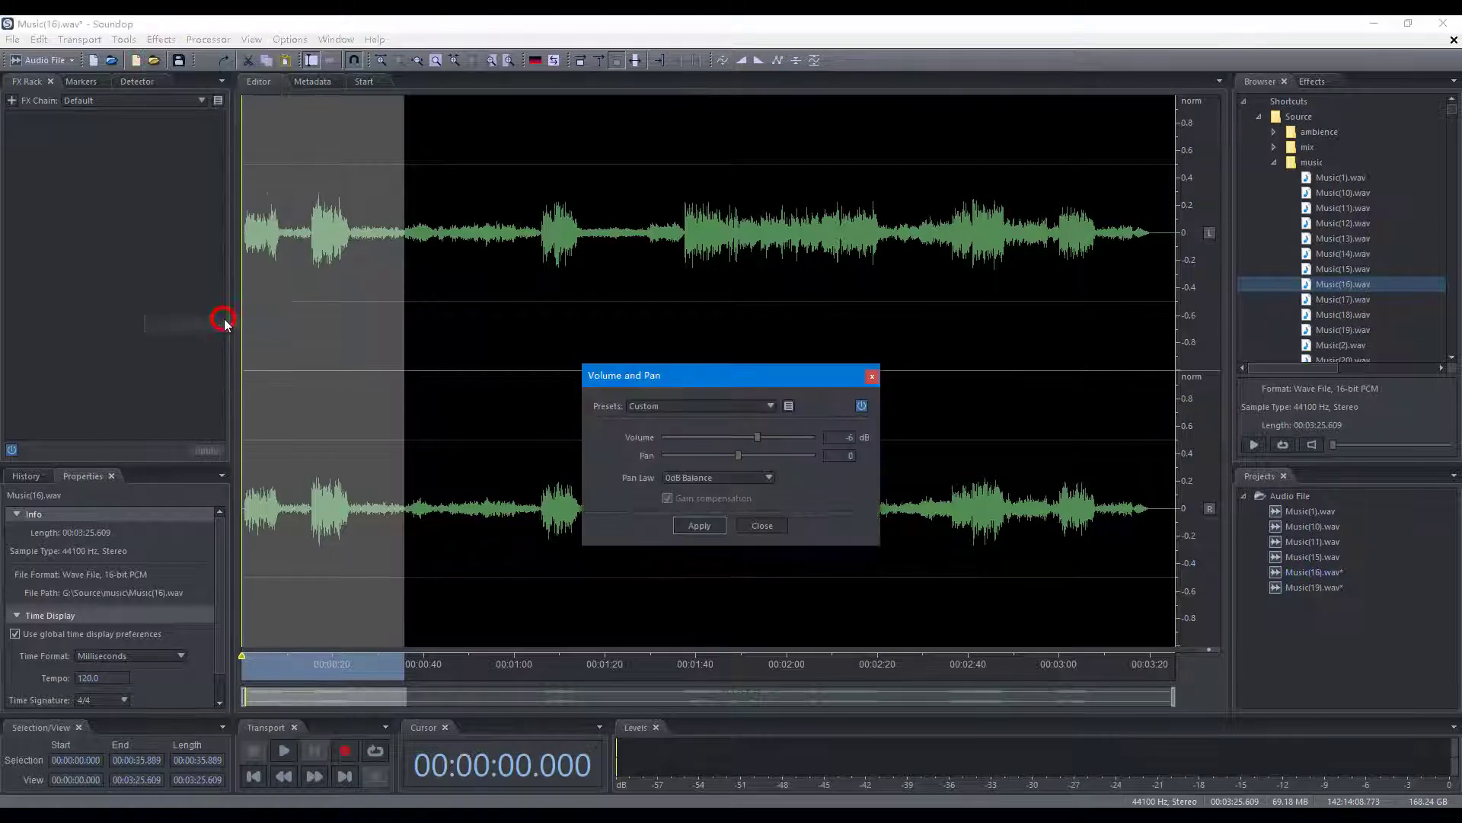
{"action": "left_click", "coordinate": [695, 527]}
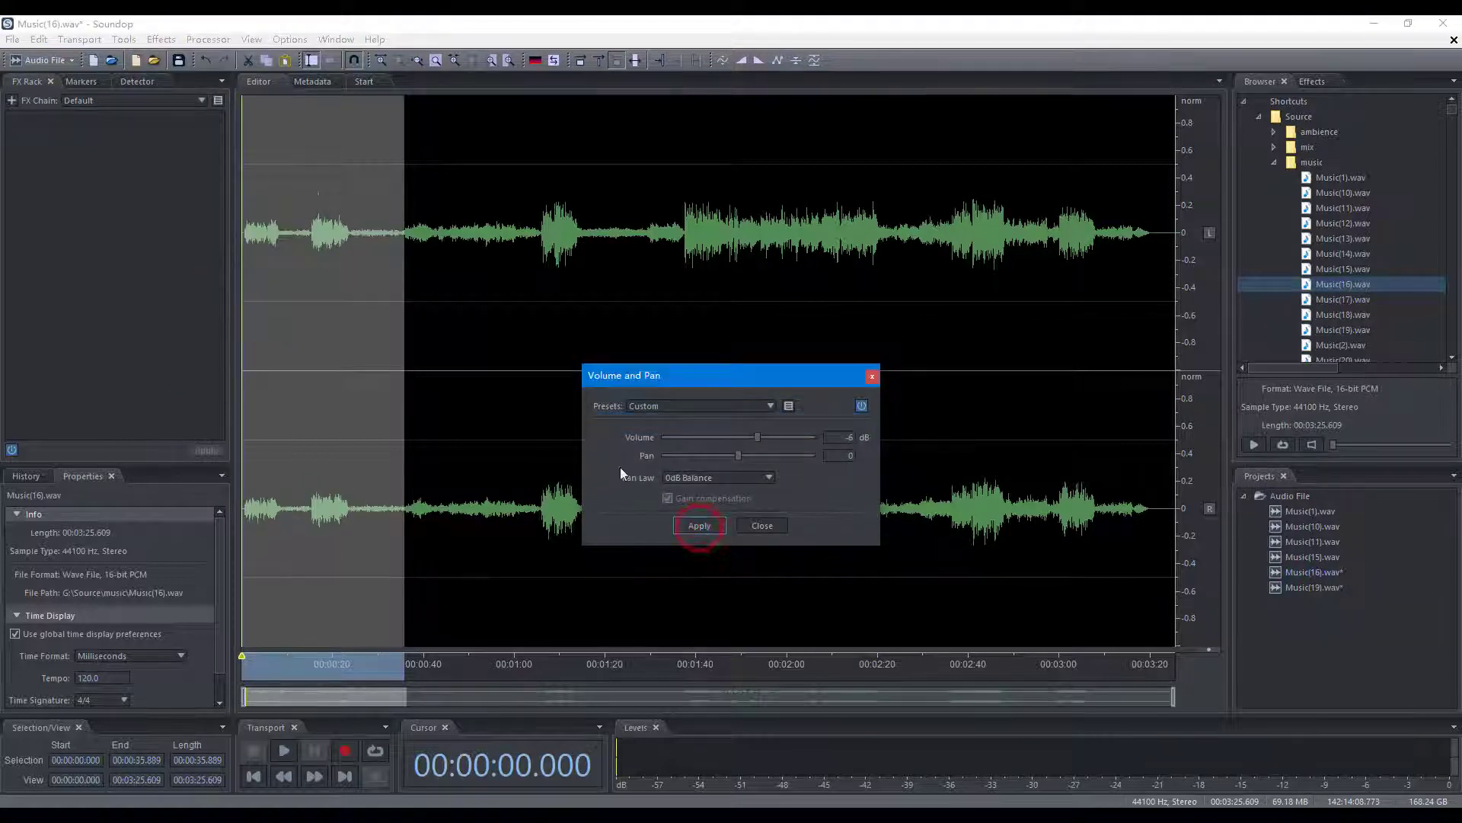
{"action": "left_click_drag", "start_coordinate": [422, 368], "coordinate": [583, 395]}
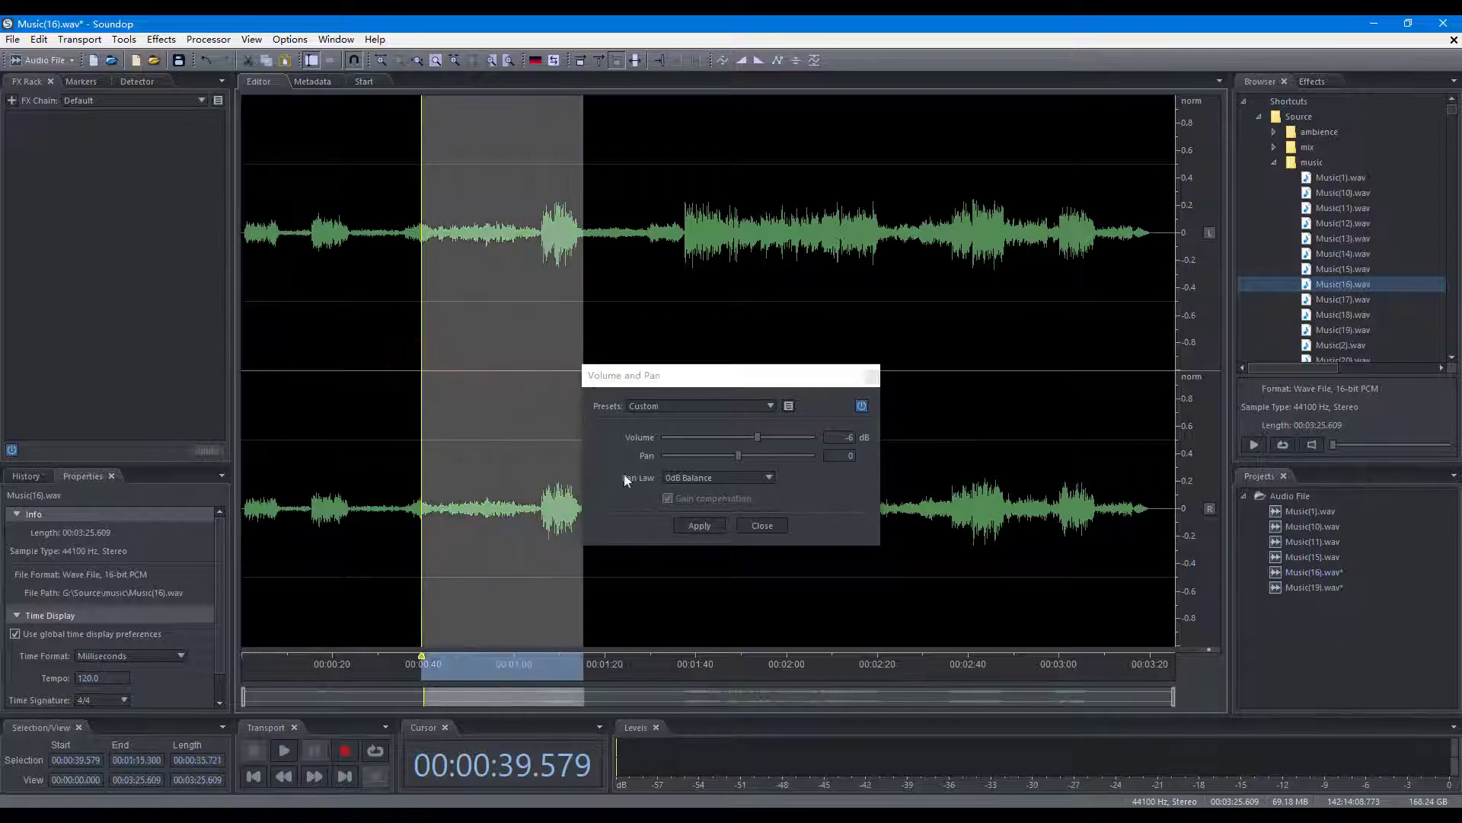
{"action": "left_click", "coordinate": [691, 527]}
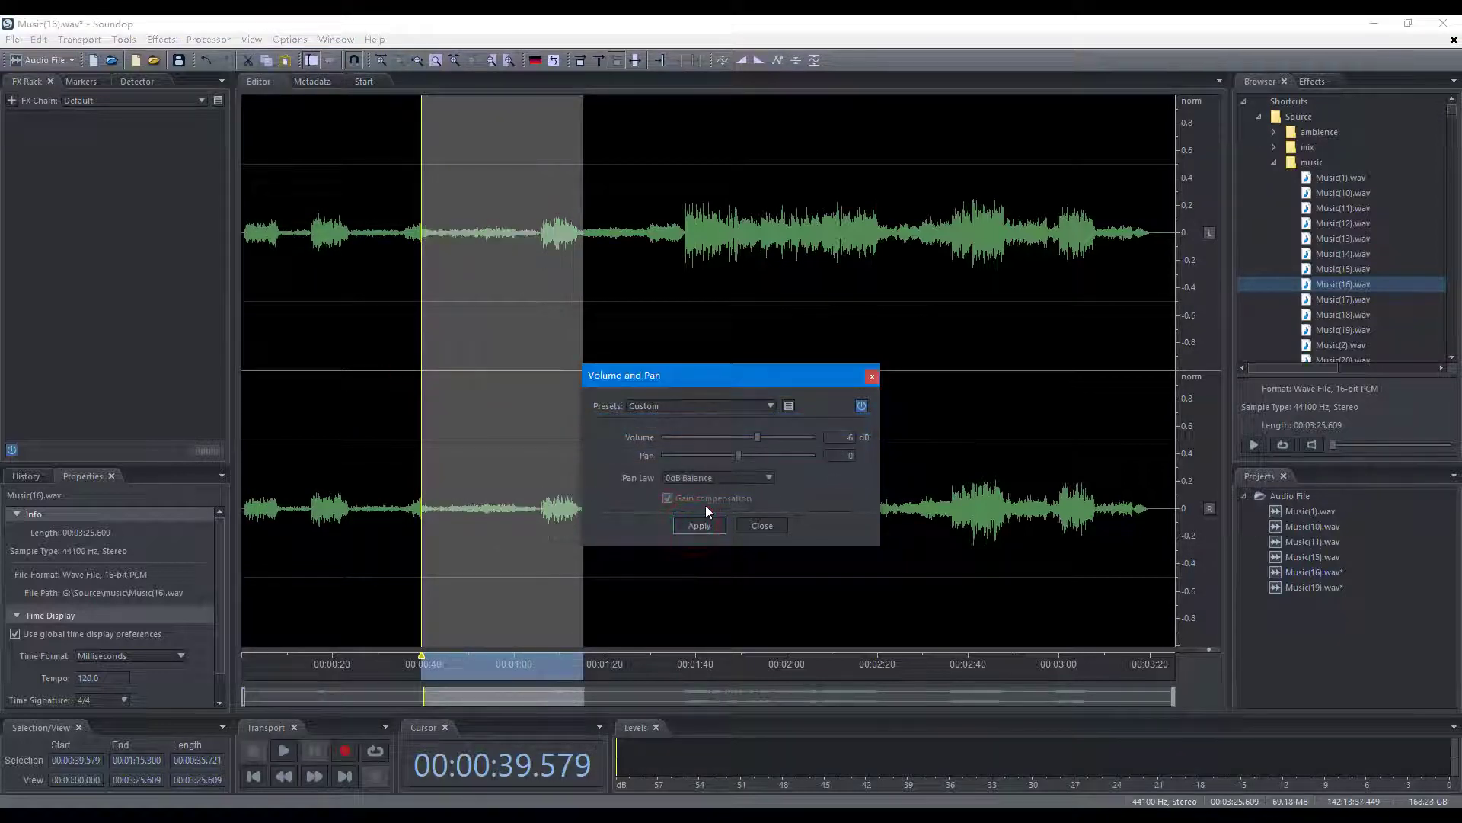
Undo the volume edits, then apply a Chorus and Compressor chain to the opening section
{"action": "key", "text": "ctrl+z"}
{"action": "key", "text": "ctrl+z"}
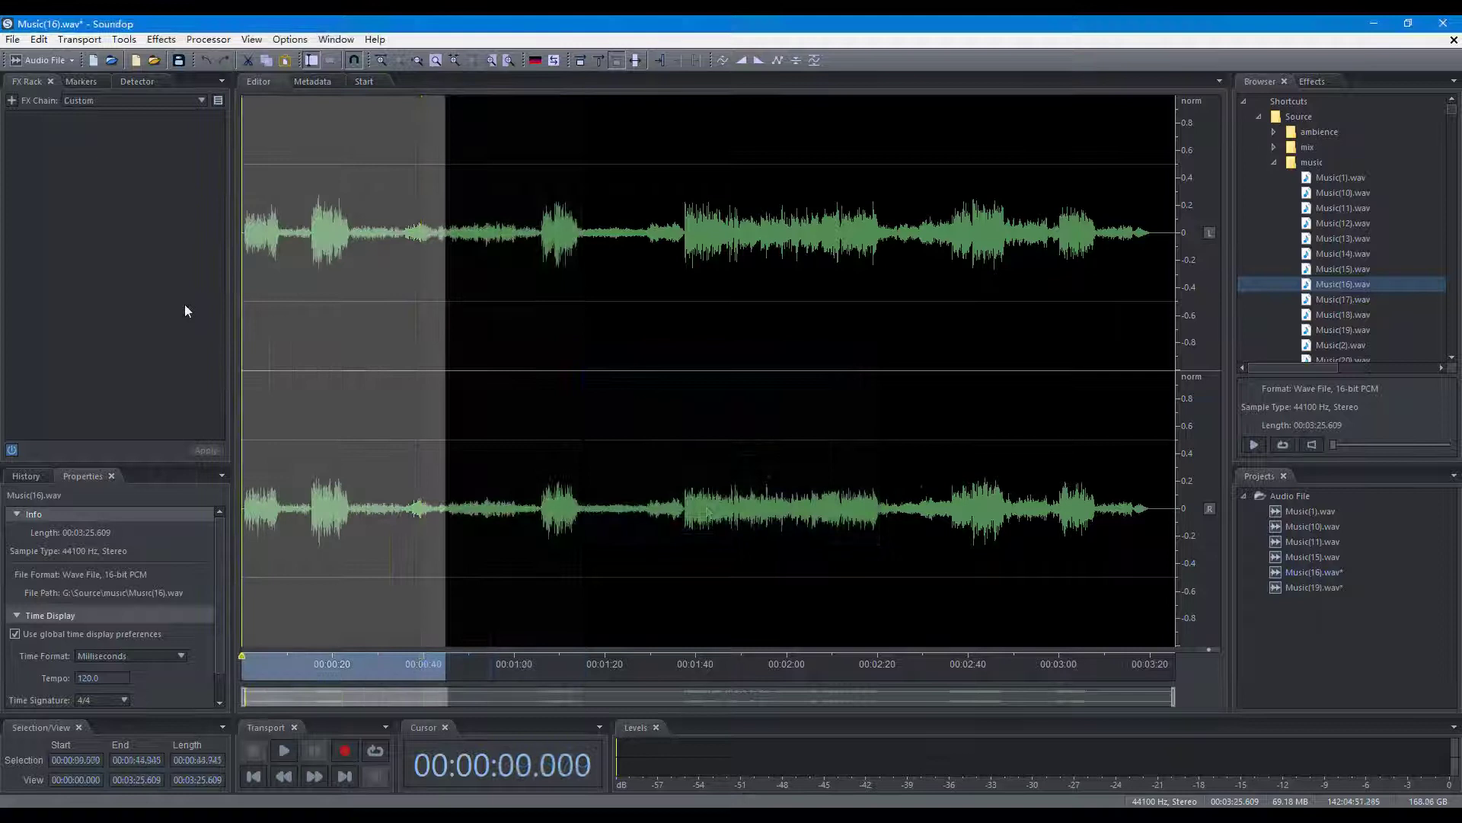
{"action": "left_click", "coordinate": [11, 101]}
{"action": "left_click", "coordinate": [39, 155]}
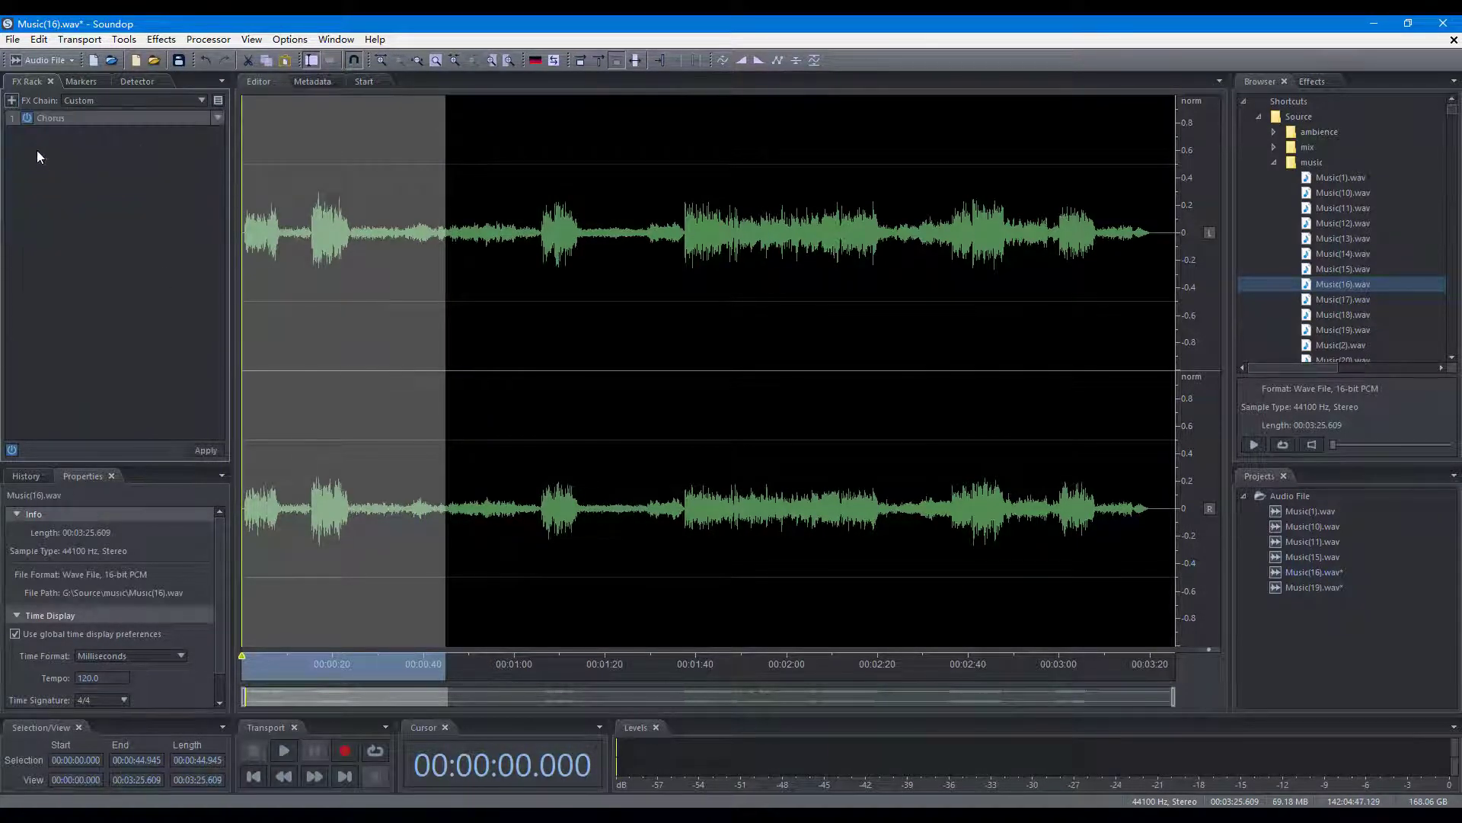
{"action": "left_click", "coordinate": [12, 101]}
{"action": "left_click", "coordinate": [45, 172]}
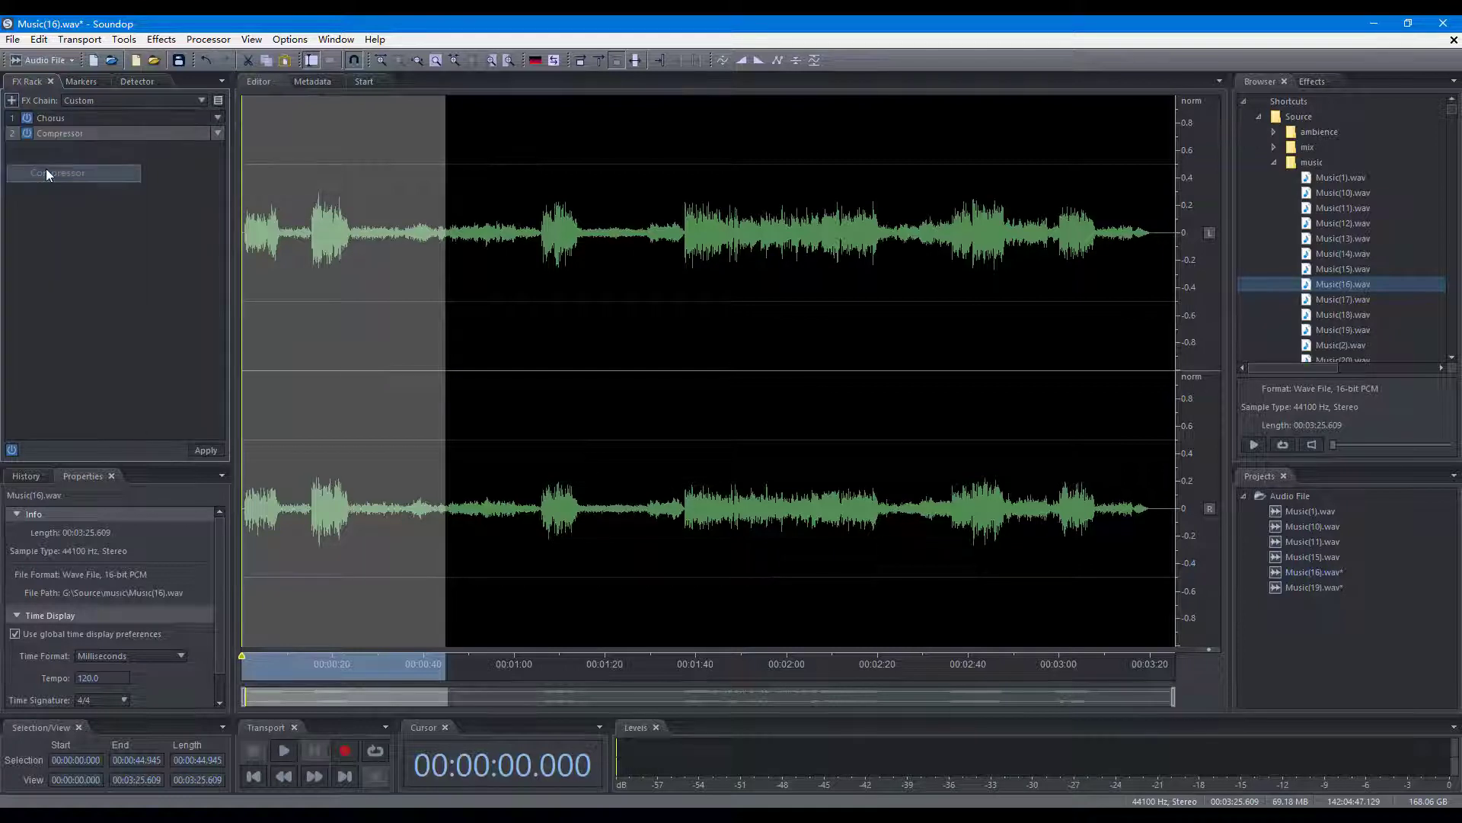
{"action": "left_click", "coordinate": [204, 447]}
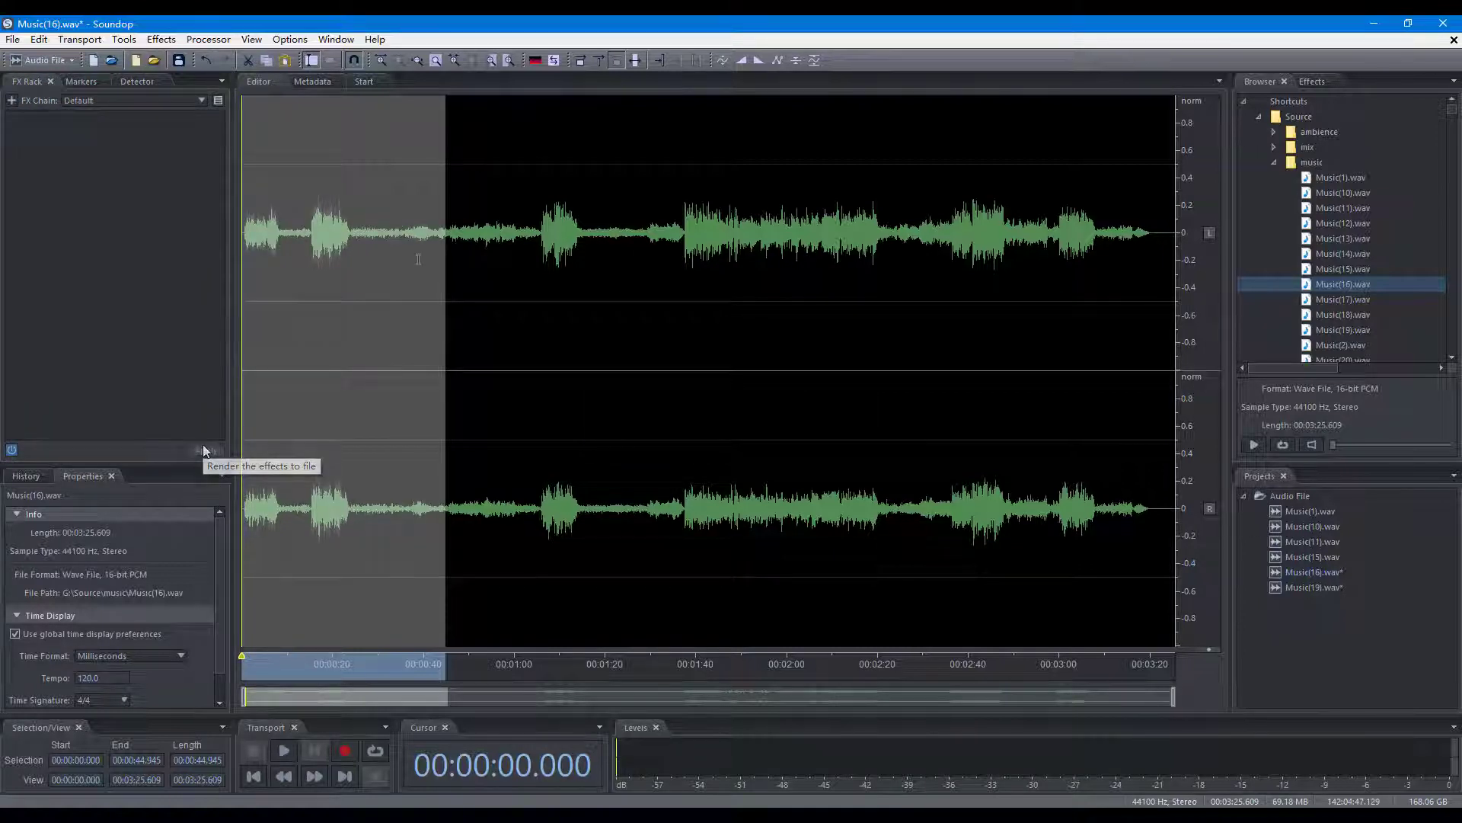
Stop clearing the FX rack after applying, then re-add Chorus and Compressor and apply them
{"action": "key", "text": "ctrl+p"}
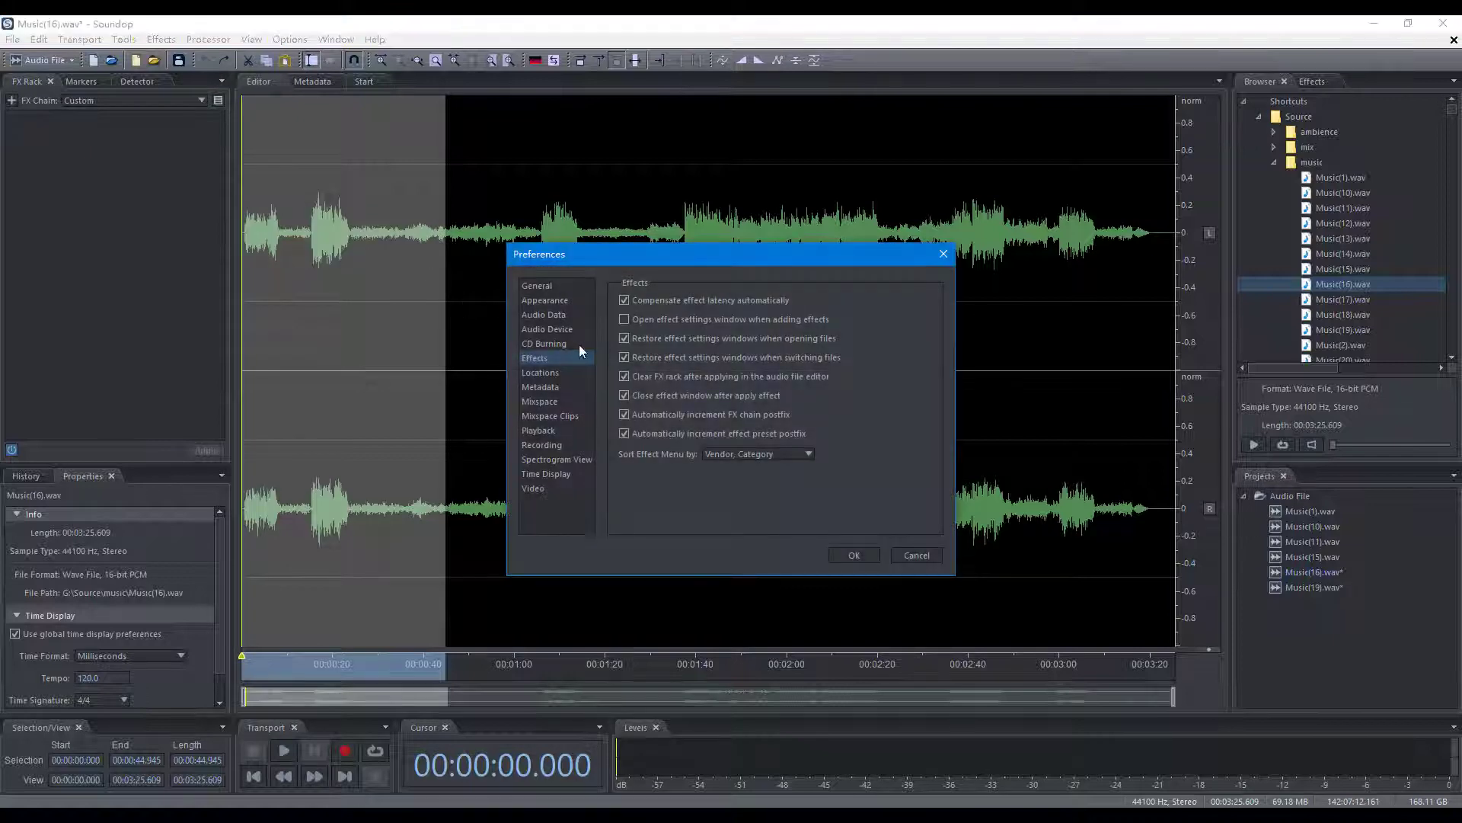
{"action": "left_click", "coordinate": [850, 553]}
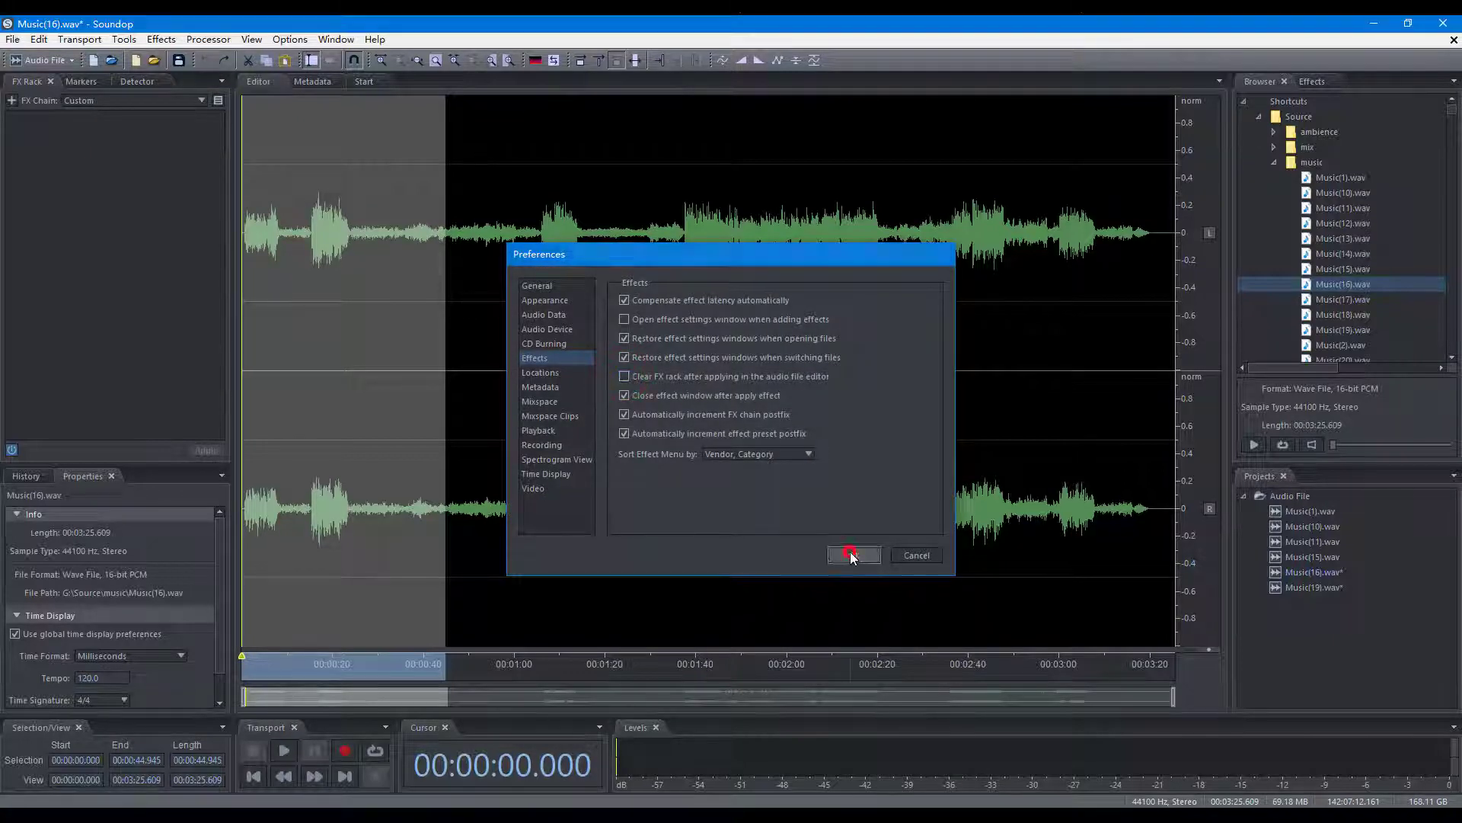
{"action": "left_click", "coordinate": [12, 99]}
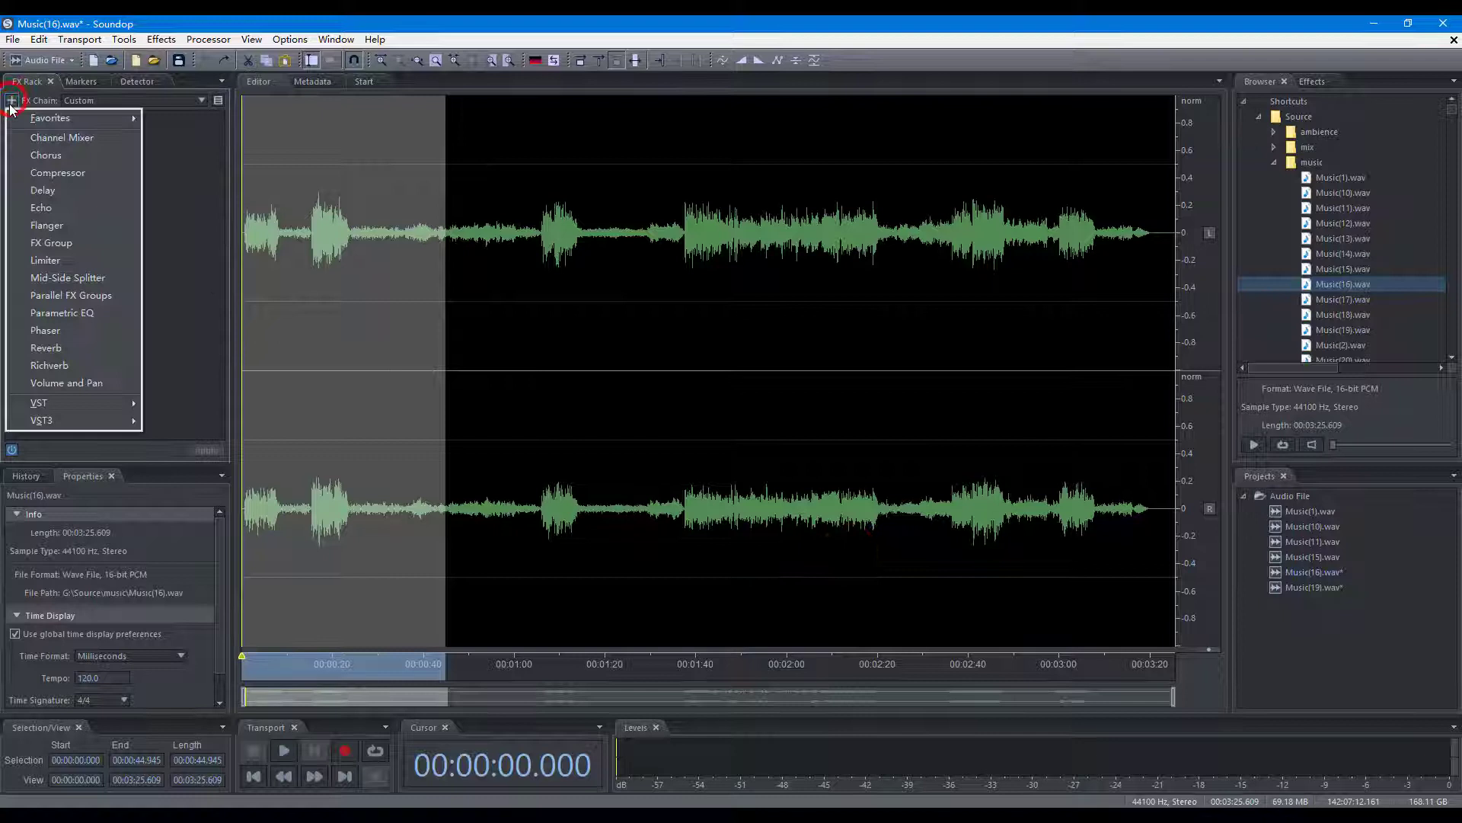
{"action": "left_click", "coordinate": [41, 153]}
{"action": "left_click", "coordinate": [12, 100]}
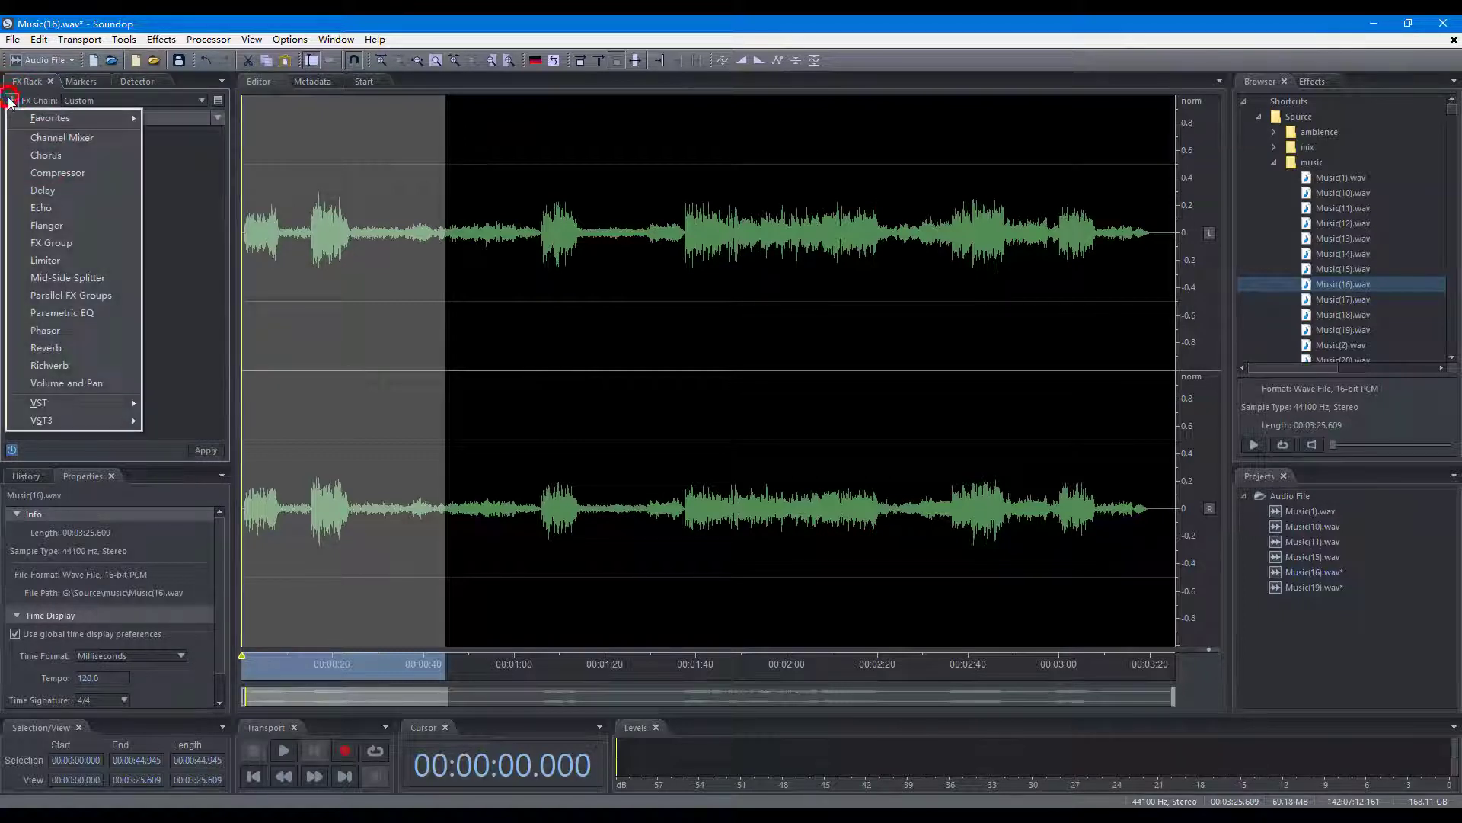
{"action": "left_click", "coordinate": [52, 171]}
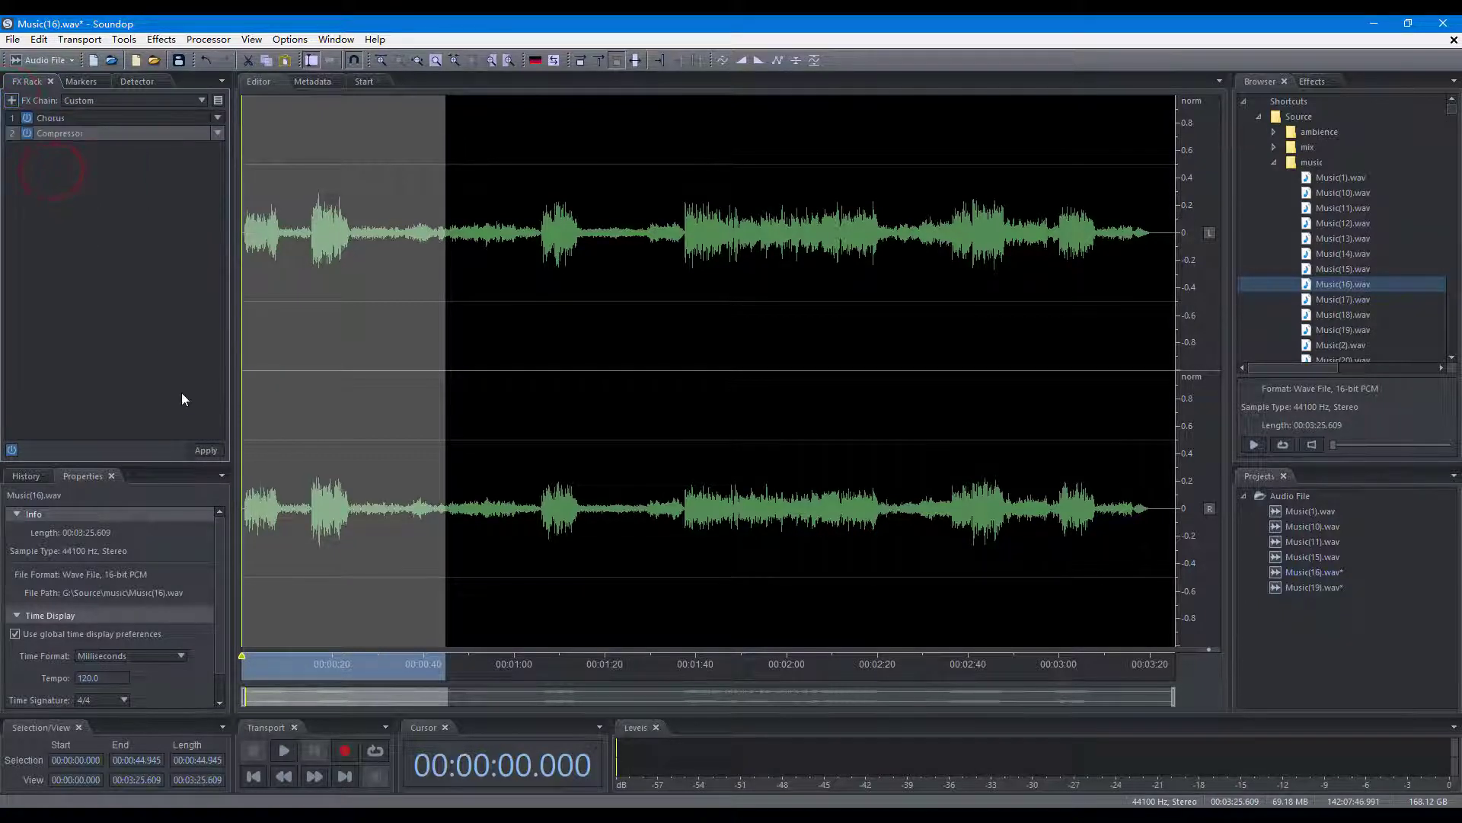
{"action": "left_click", "coordinate": [202, 448]}
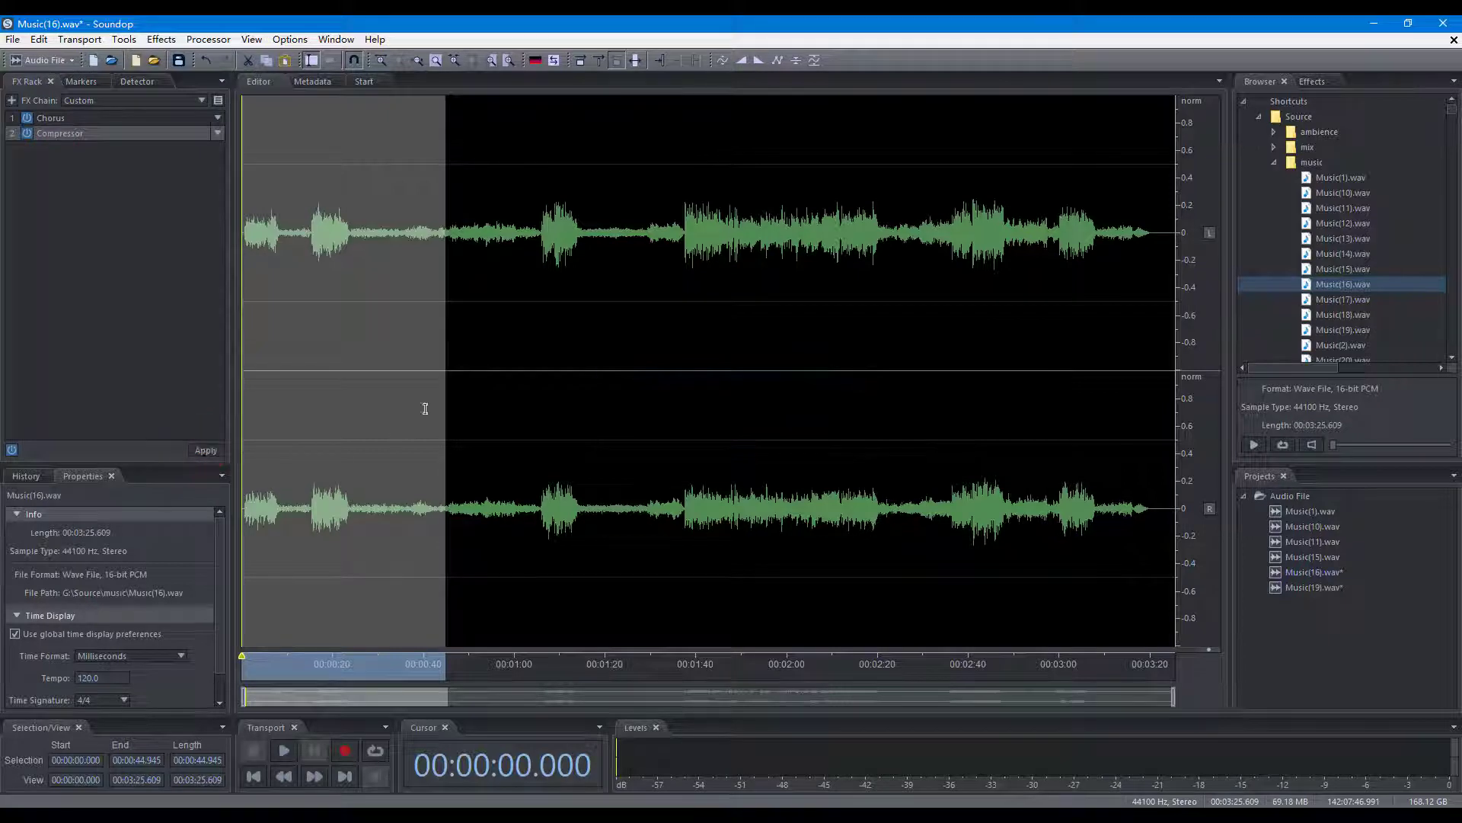
Apply the Chorus and Compressor chain from the FX Rack to 0:49.6–1:26.4
{"action": "left_click", "coordinate": [467, 374]}
{"action": "left_click_drag", "start_coordinate": [466, 374], "coordinate": [633, 423]}
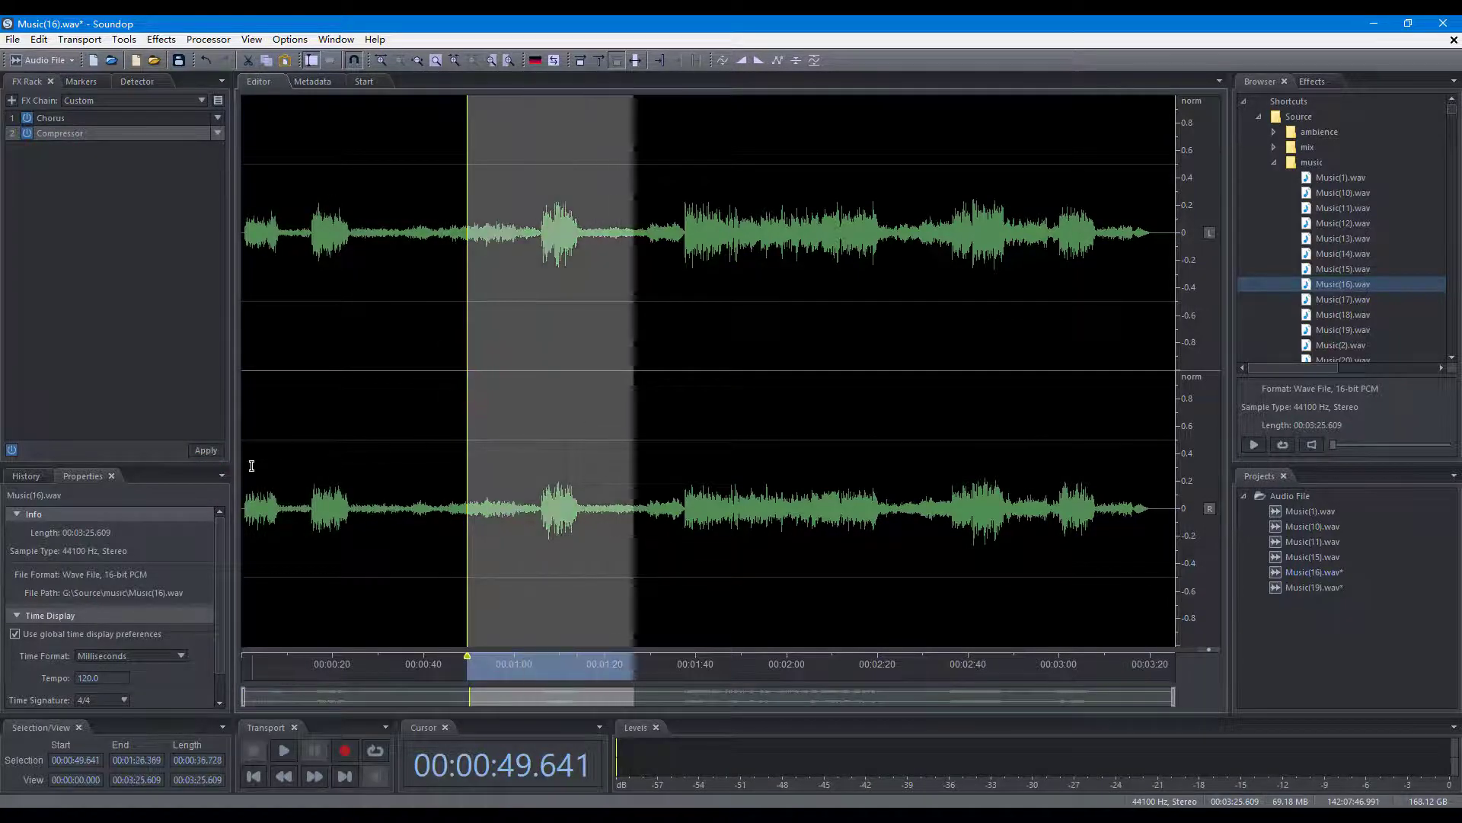
{"action": "left_click", "coordinate": [214, 451]}
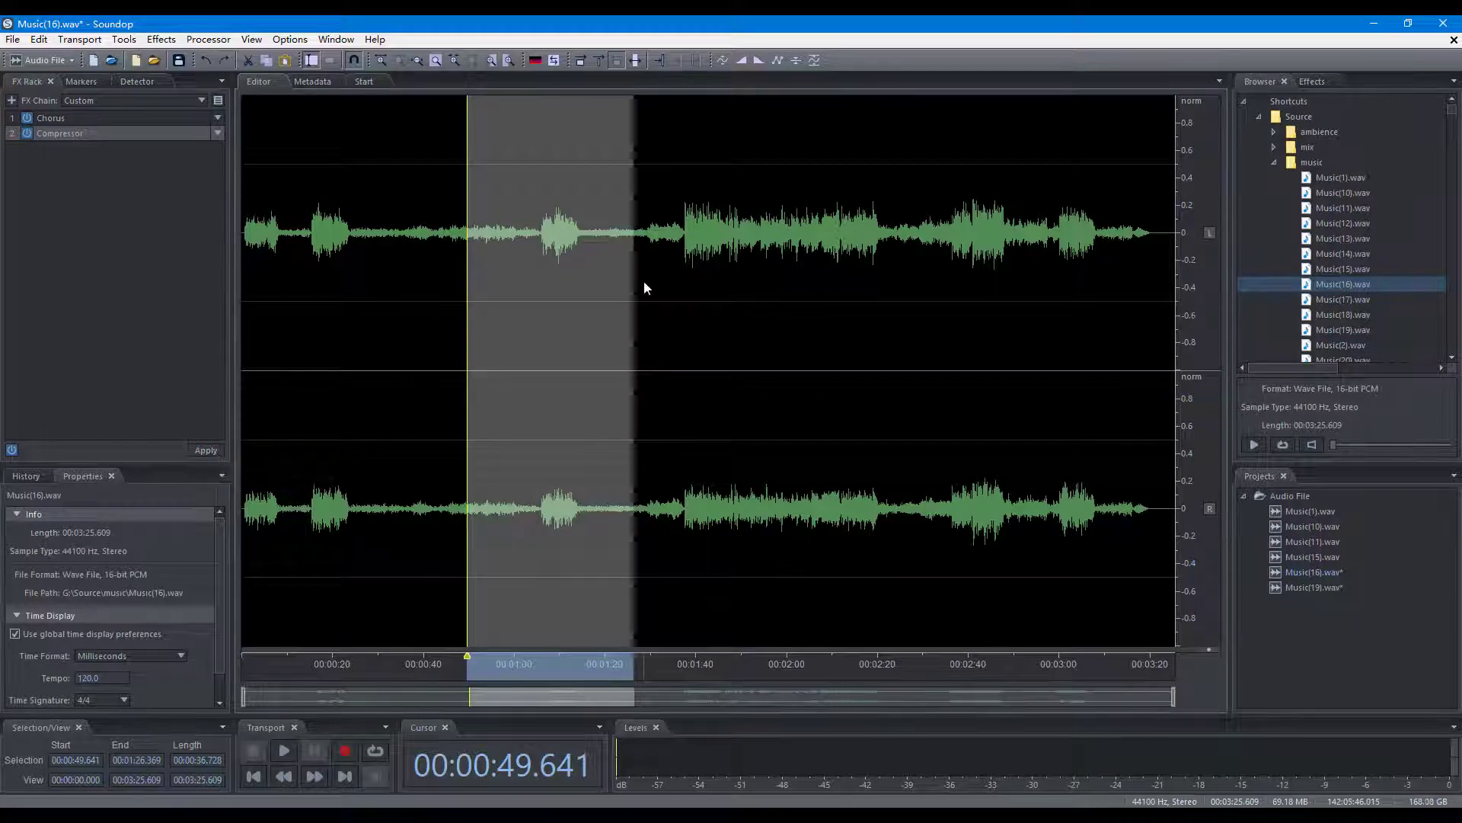
Select 1:28.5–2:23.7 and repeat the Apply Effects command on it
{"action": "left_click_drag", "start_coordinate": [643, 284], "coordinate": [893, 316]}
{"action": "left_click", "coordinate": [42, 40]}
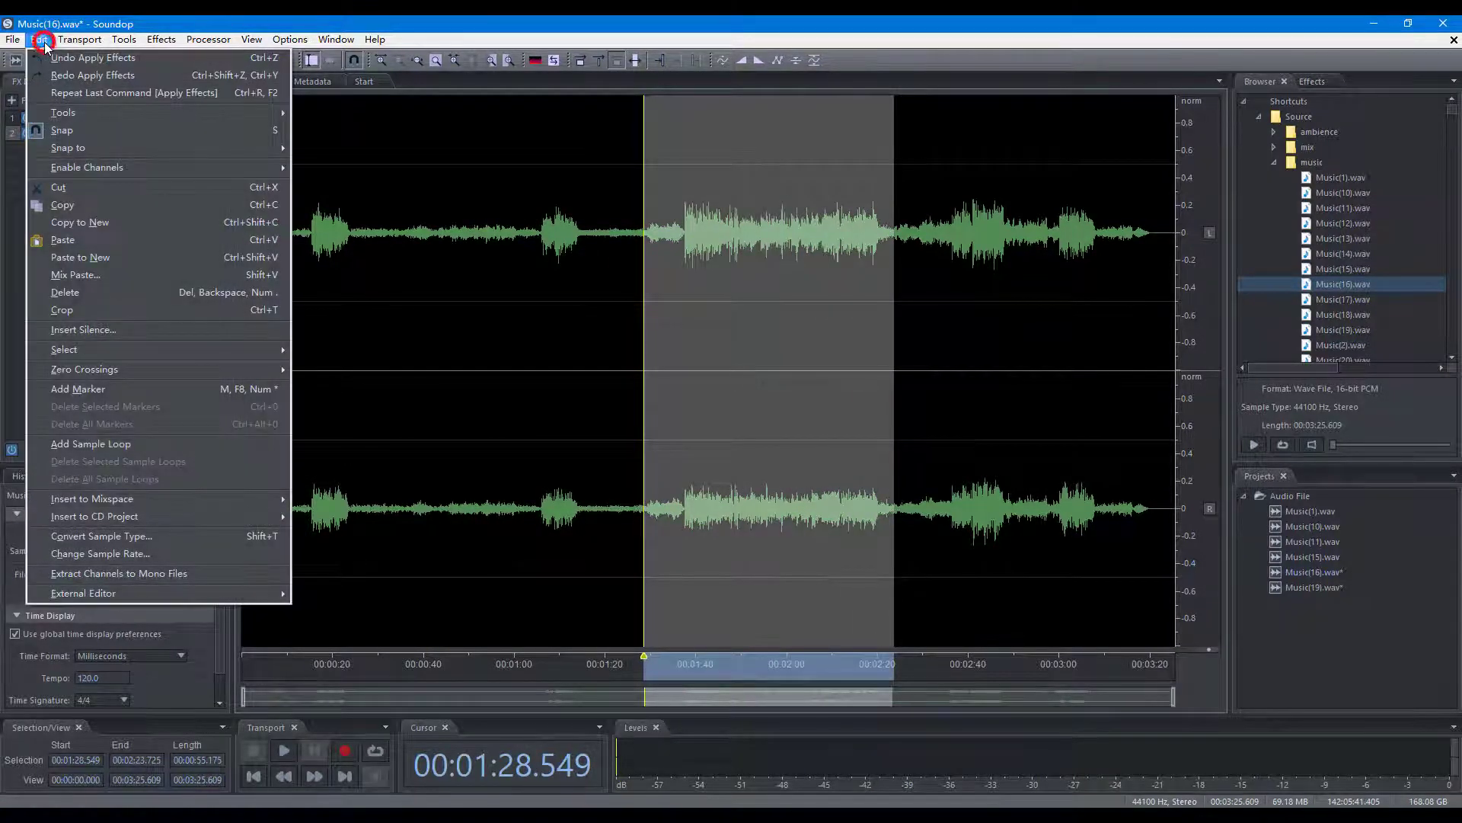
{"action": "left_click", "coordinate": [84, 93]}
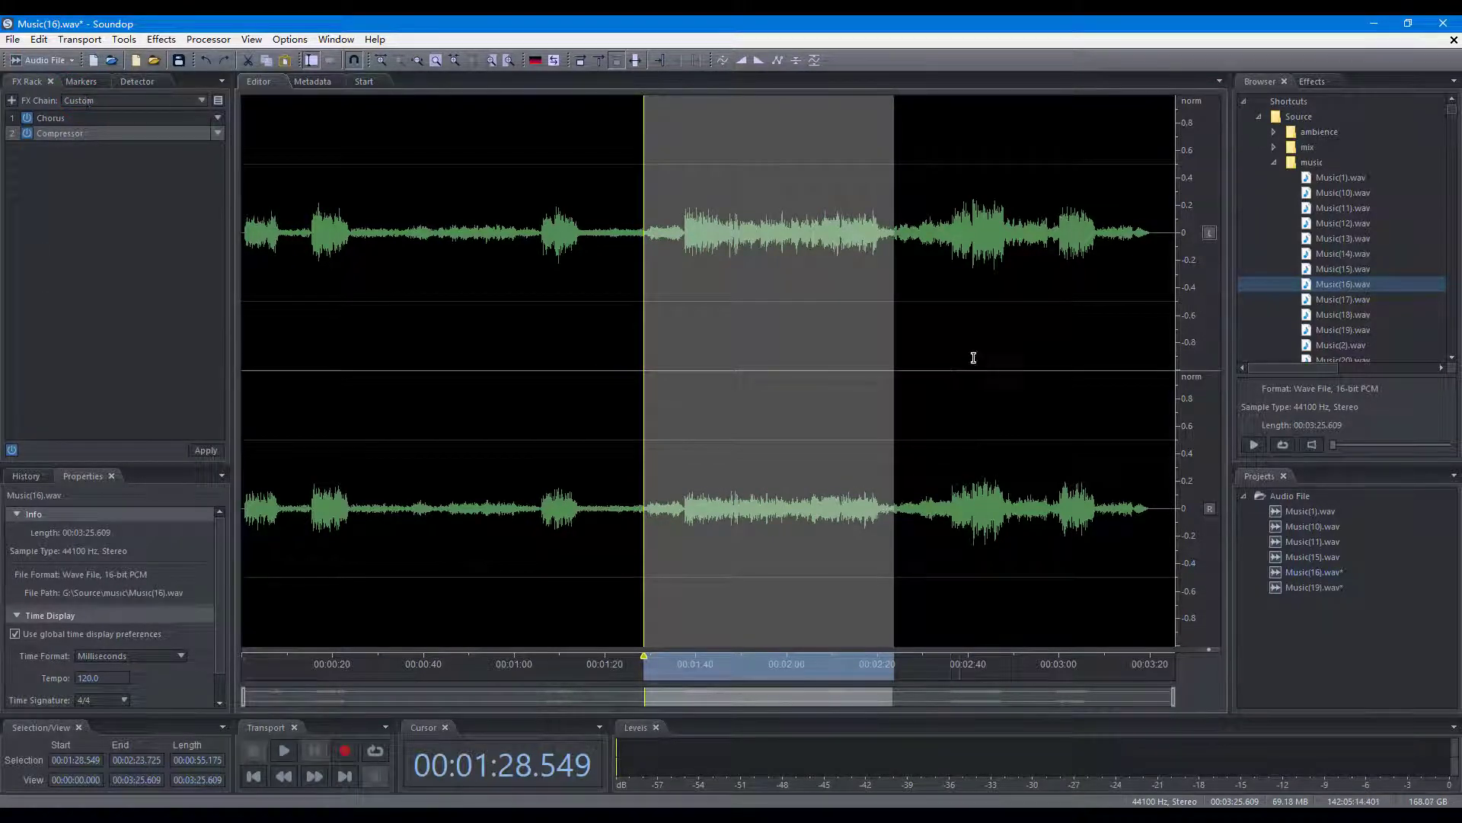
Turn off the left channel and delete the selected audio in the right channel
{"action": "left_click", "coordinate": [1208, 236]}
{"action": "right_click", "coordinate": [780, 310]}
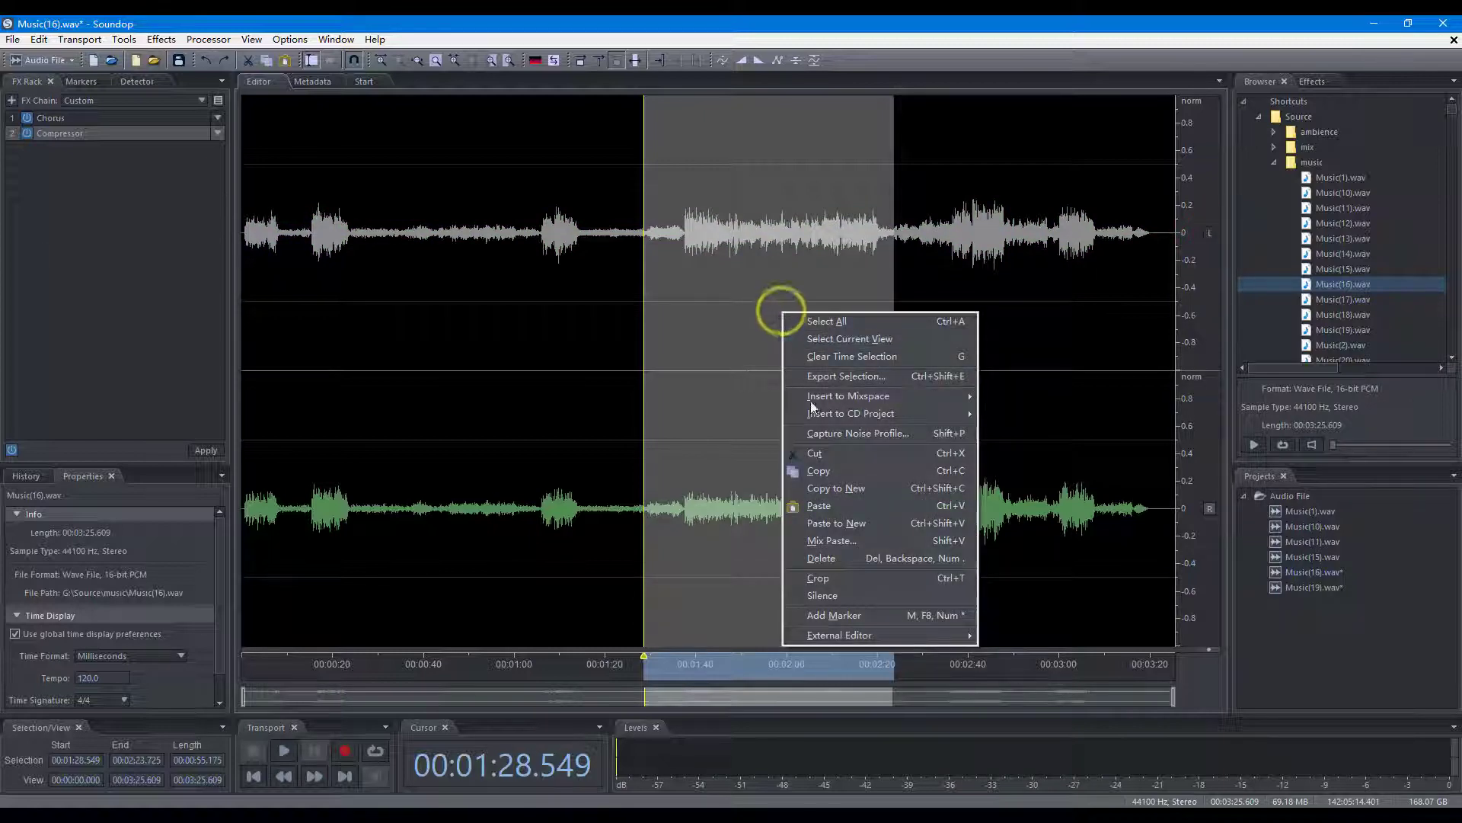
{"action": "left_click", "coordinate": [829, 557]}
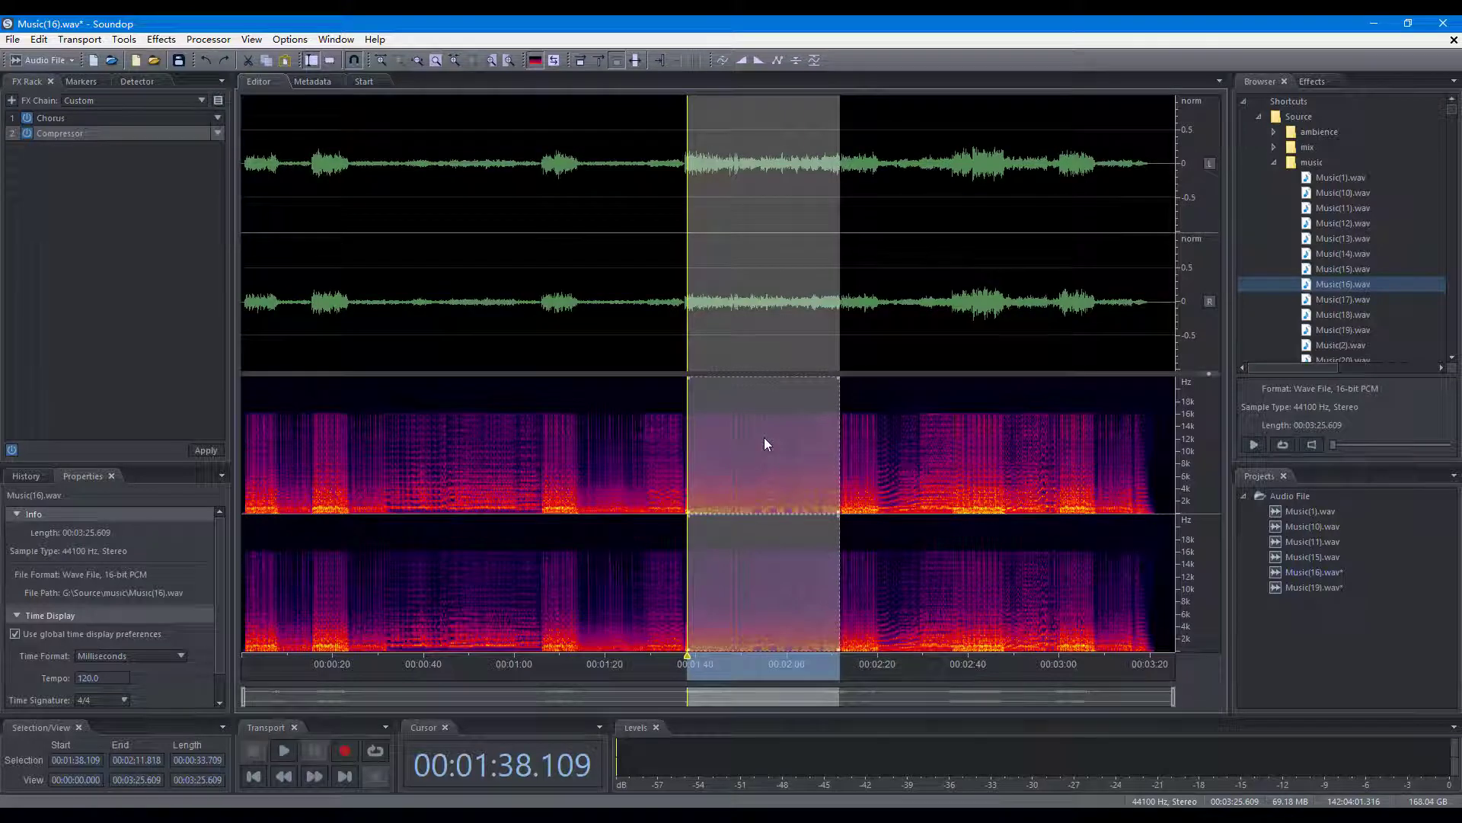
Narrow the selection to the 12–14 kHz band, delete it, then undo the deletion
{"action": "left_click_drag", "start_coordinate": [762, 377], "coordinate": [759, 420]}
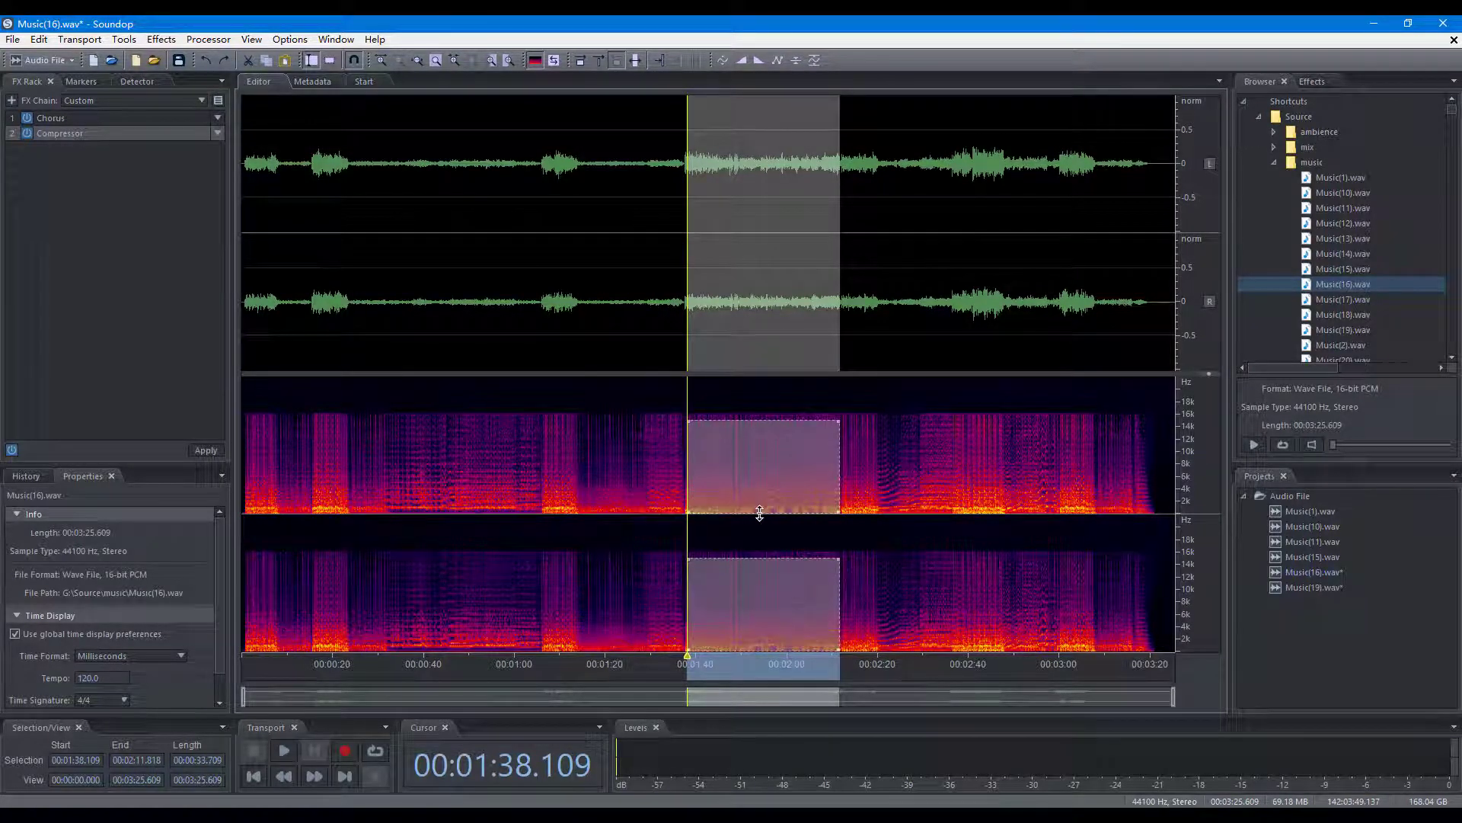
{"action": "left_click_drag", "start_coordinate": [759, 511], "coordinate": [759, 449]}
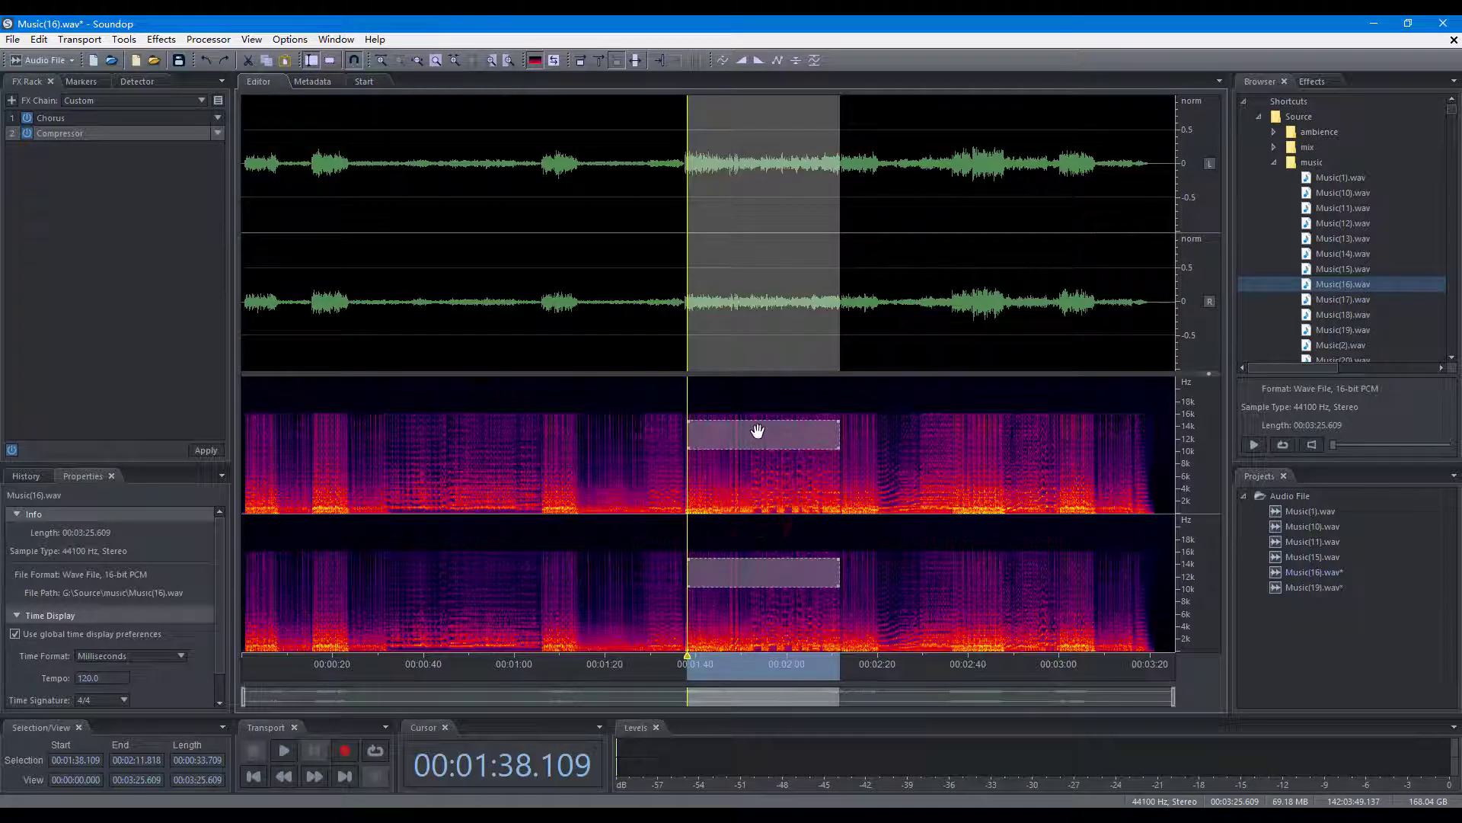
{"action": "right_click", "coordinate": [758, 431]}
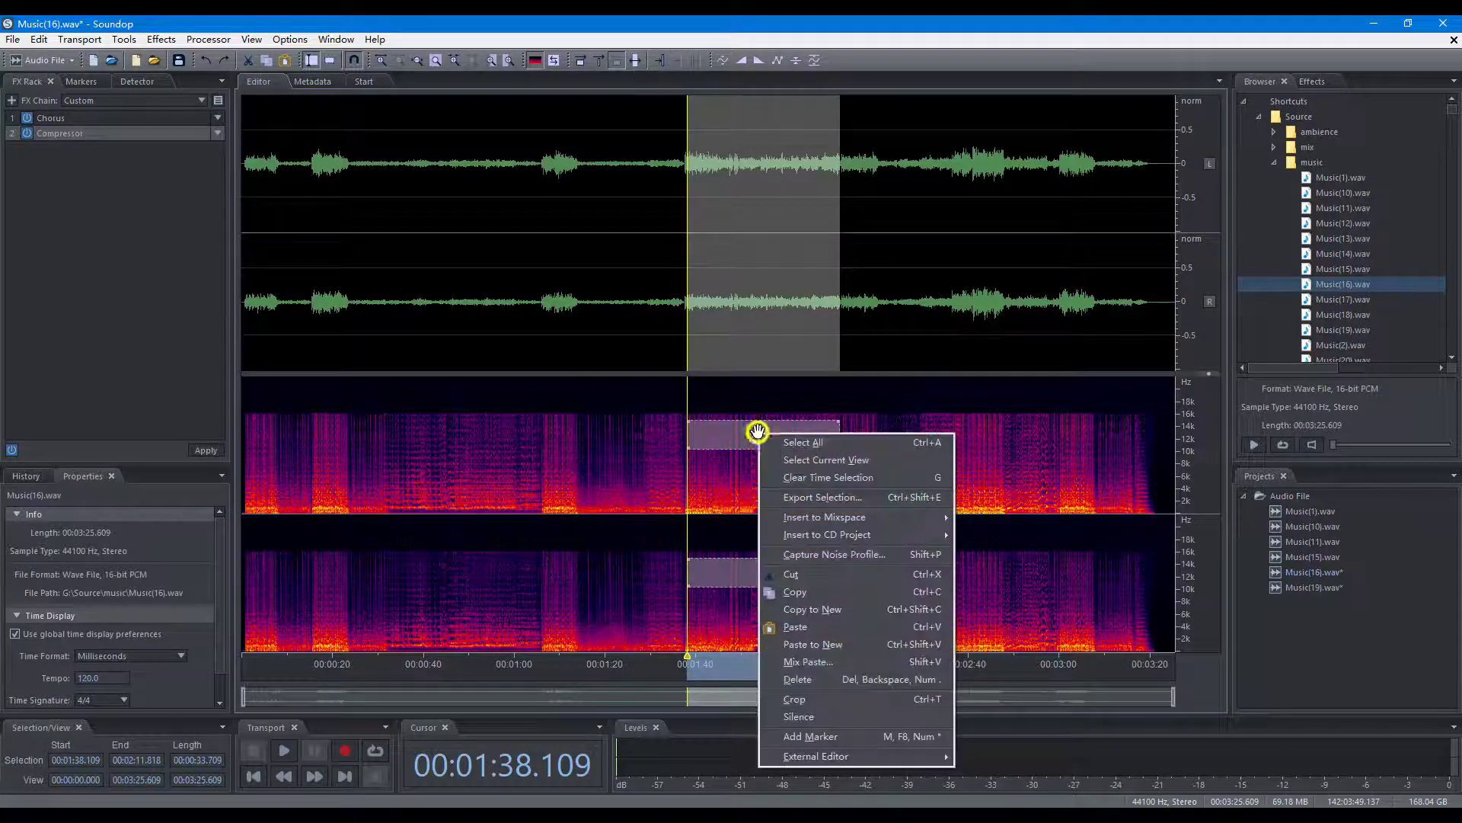
{"action": "left_click", "coordinate": [805, 680]}
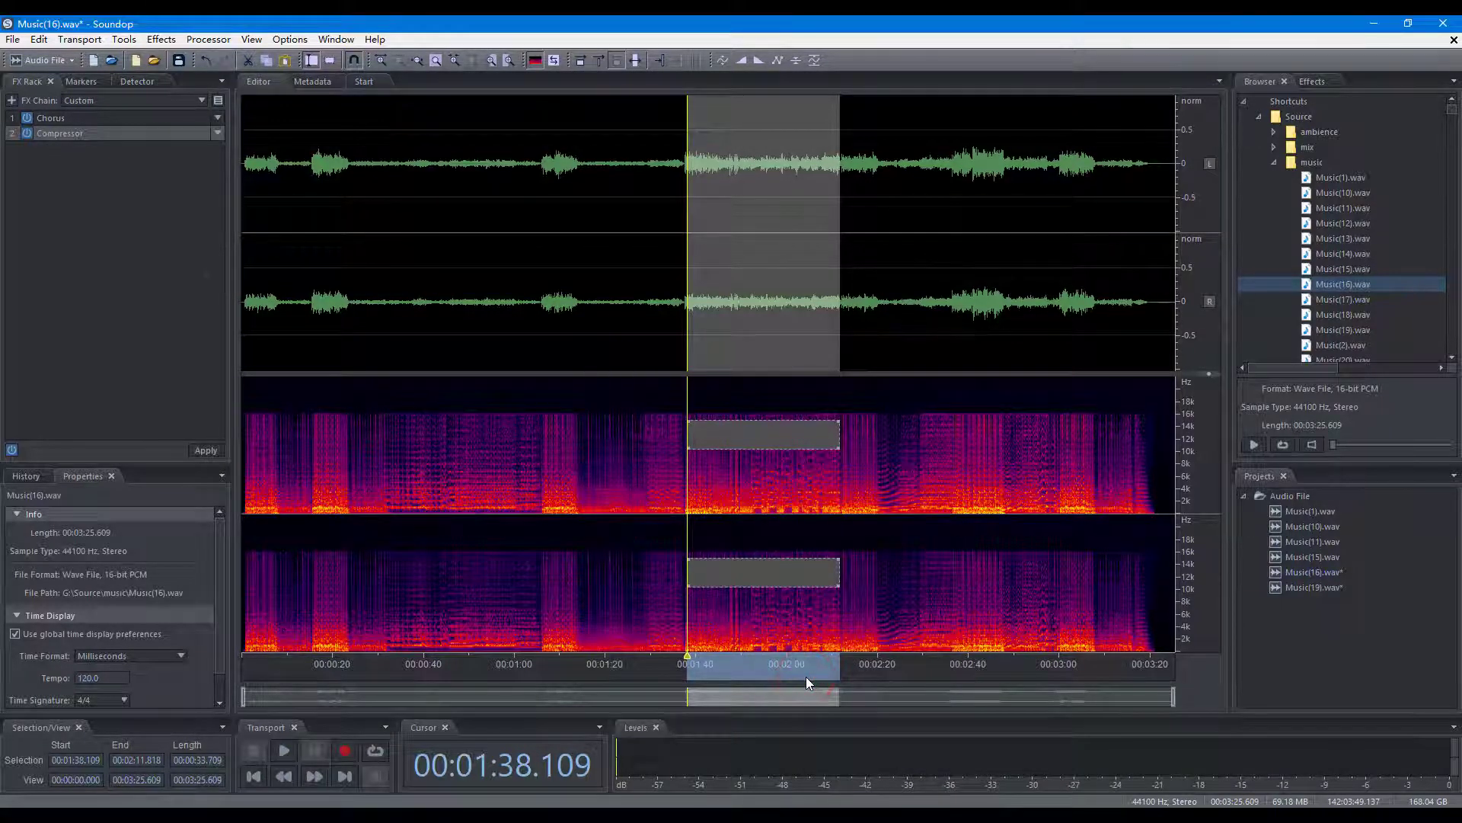
{"action": "key", "text": "ctrl+z"}
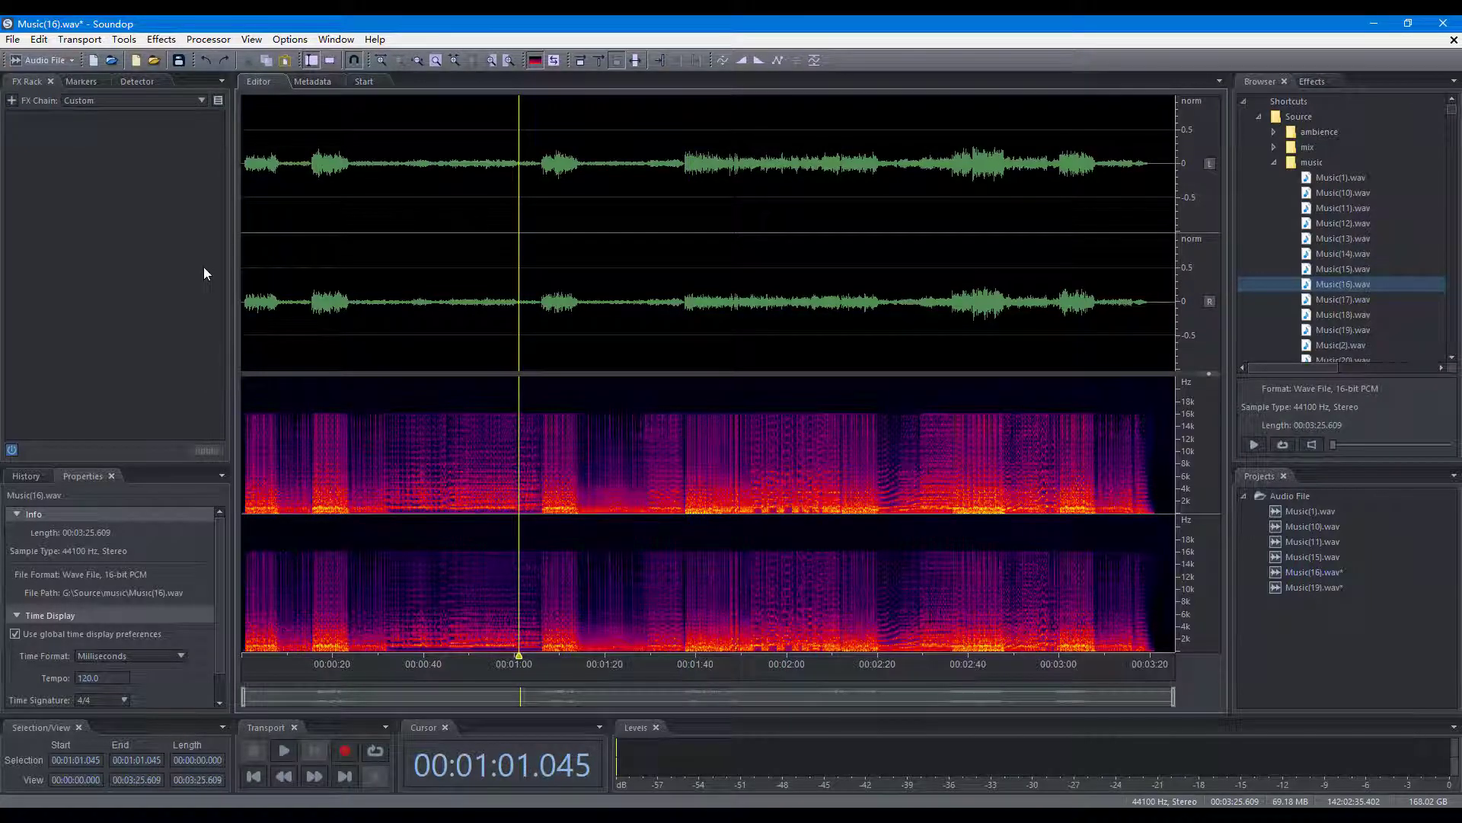
Convert Music(16).wav to mono at 44100 Hz, then set the position to 0:15.764
{"action": "left_click", "coordinate": [37, 42]}
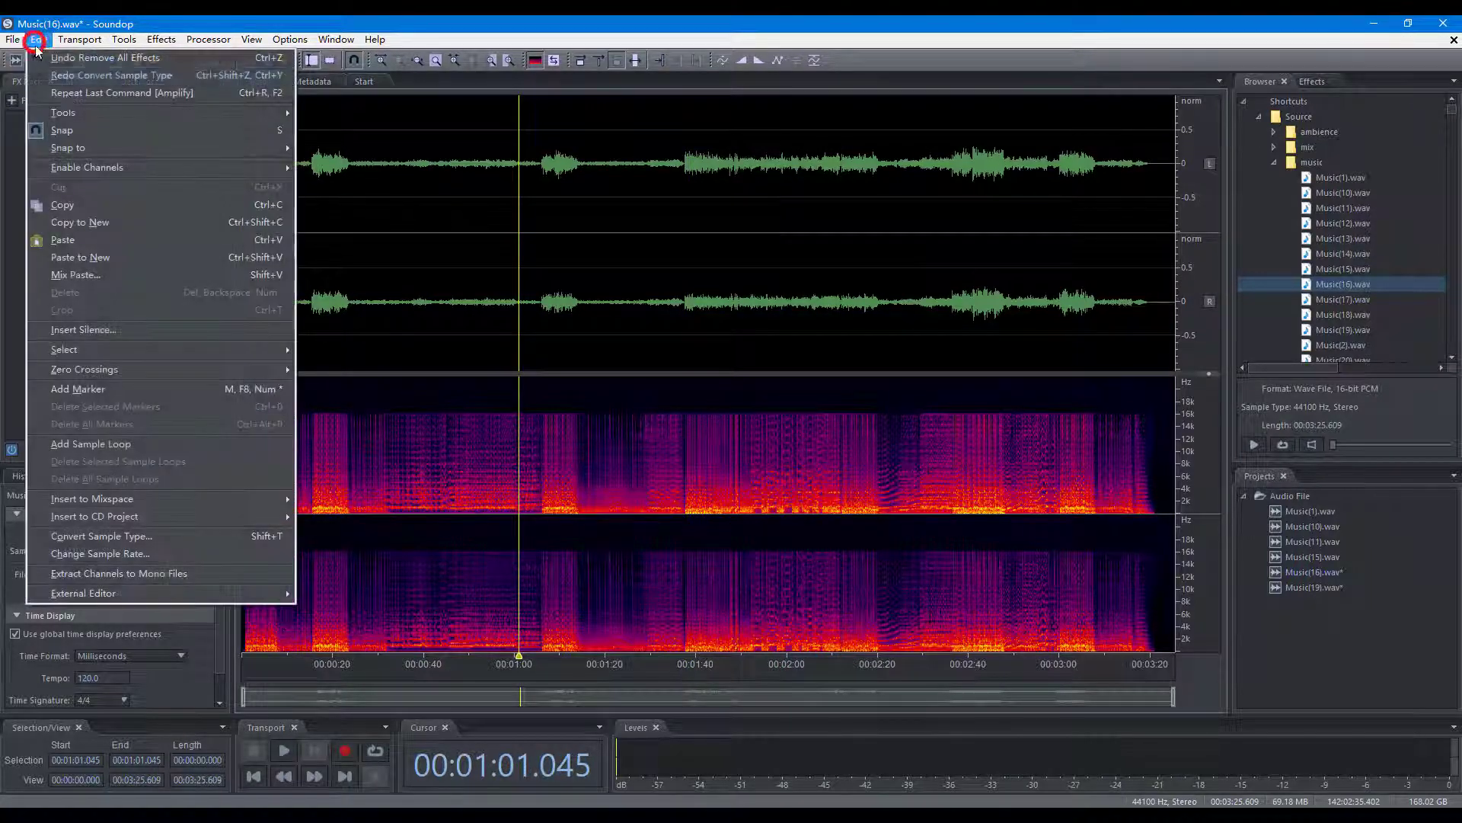
{"action": "left_click", "coordinate": [119, 537]}
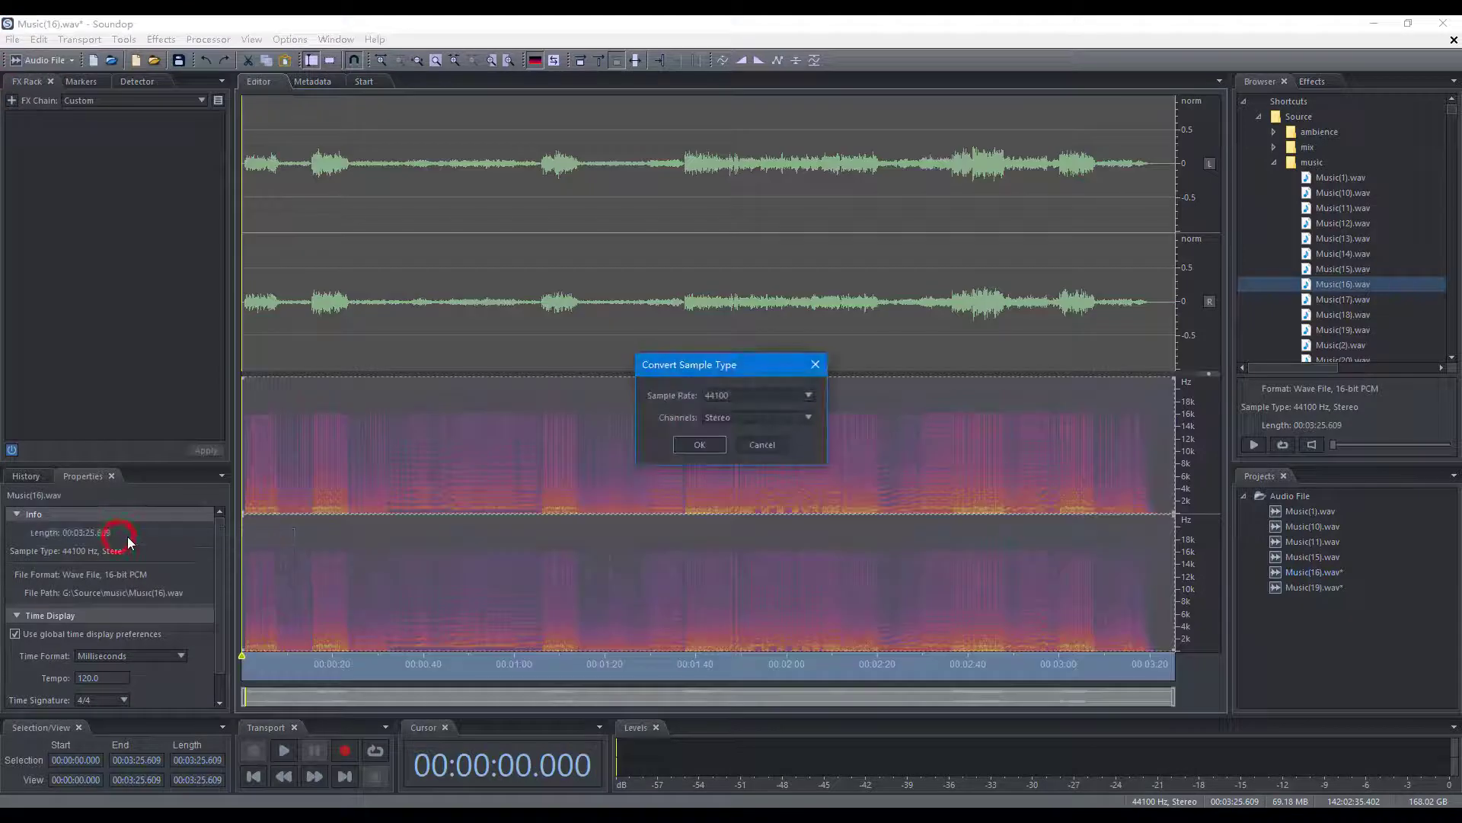
{"action": "left_click", "coordinate": [712, 416]}
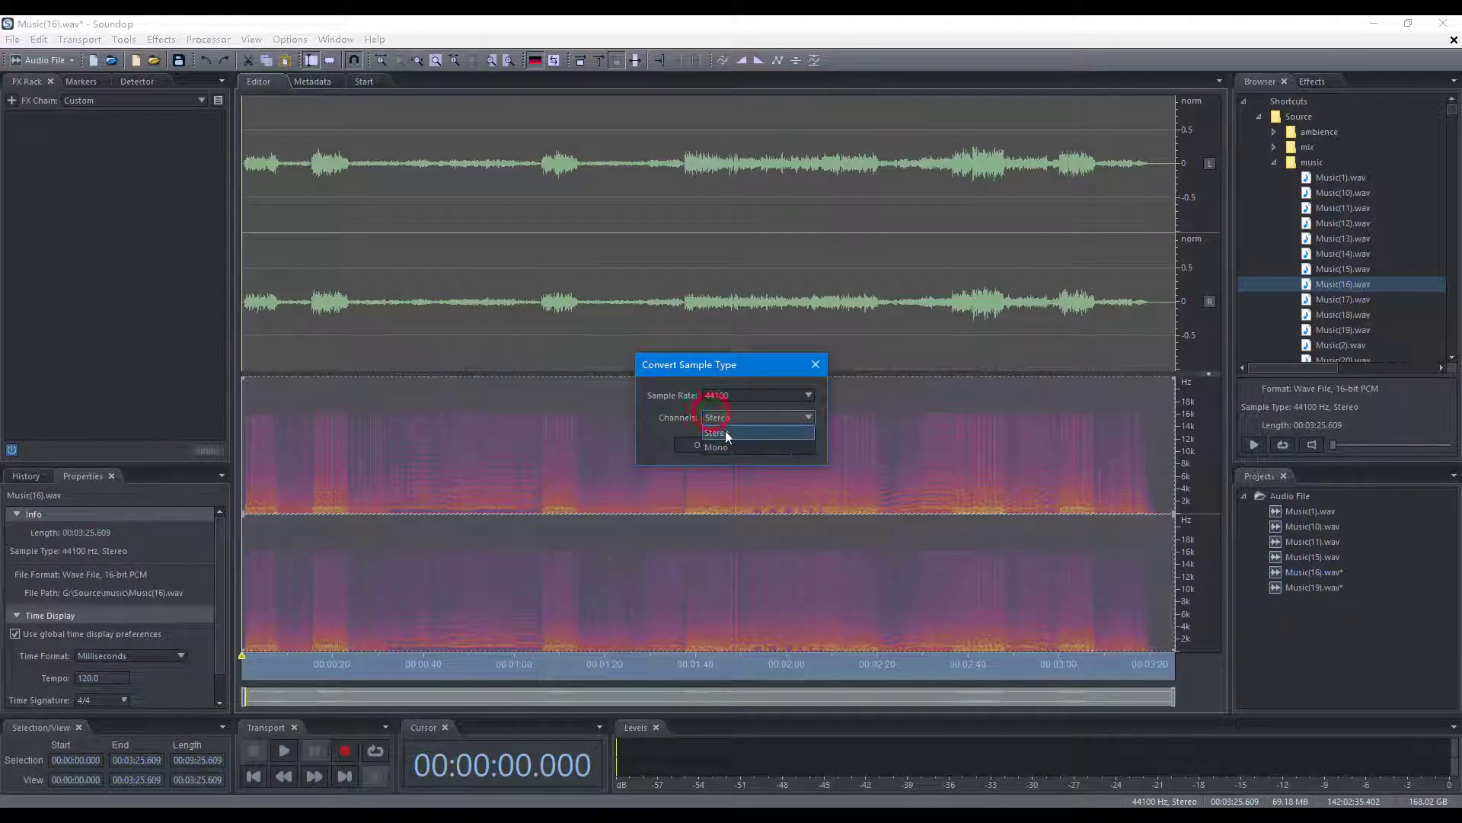
{"action": "left_click", "coordinate": [729, 446]}
{"action": "left_click", "coordinate": [702, 445]}
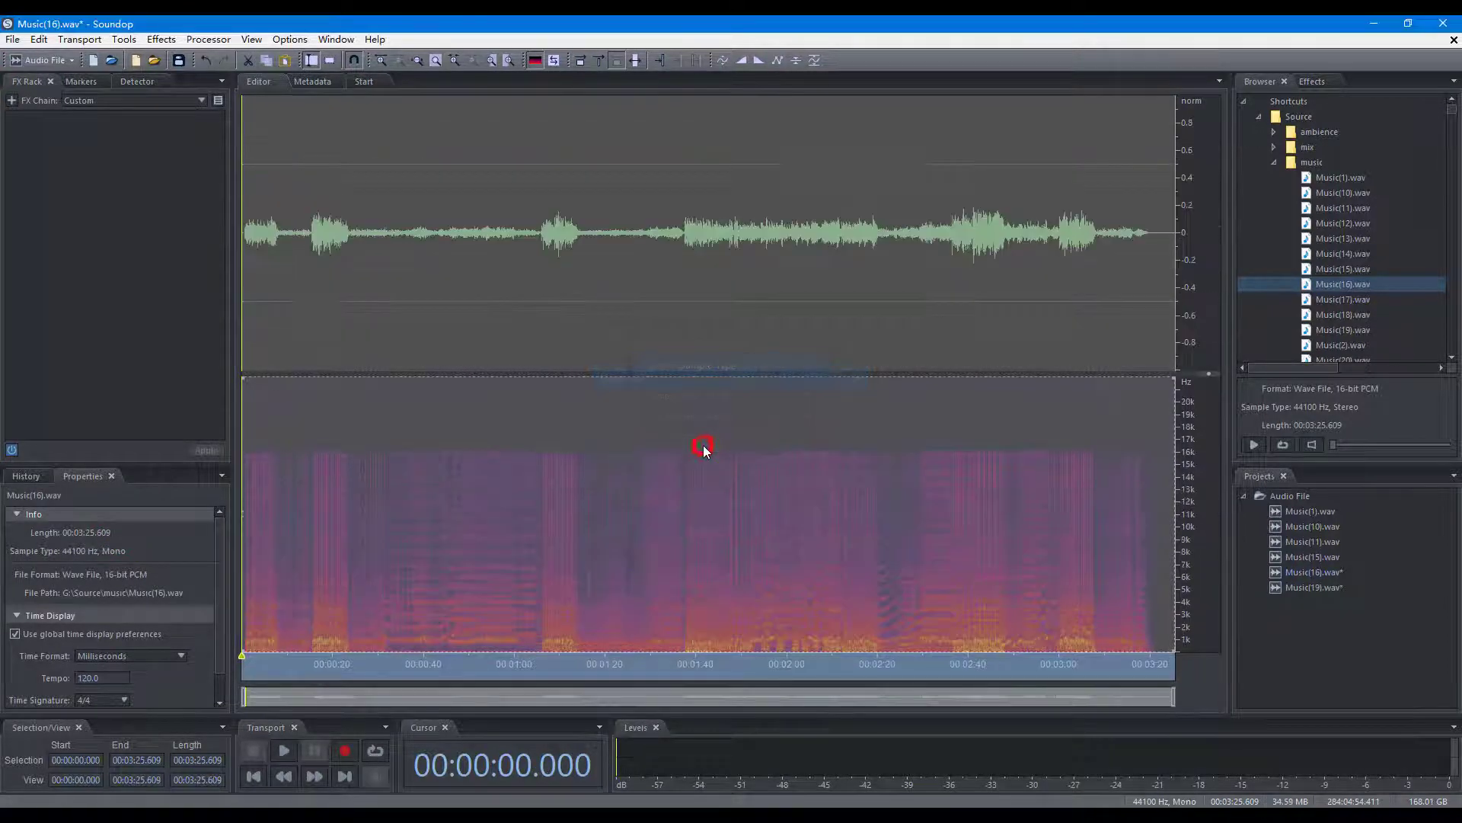
{"action": "left_click", "coordinate": [313, 289]}
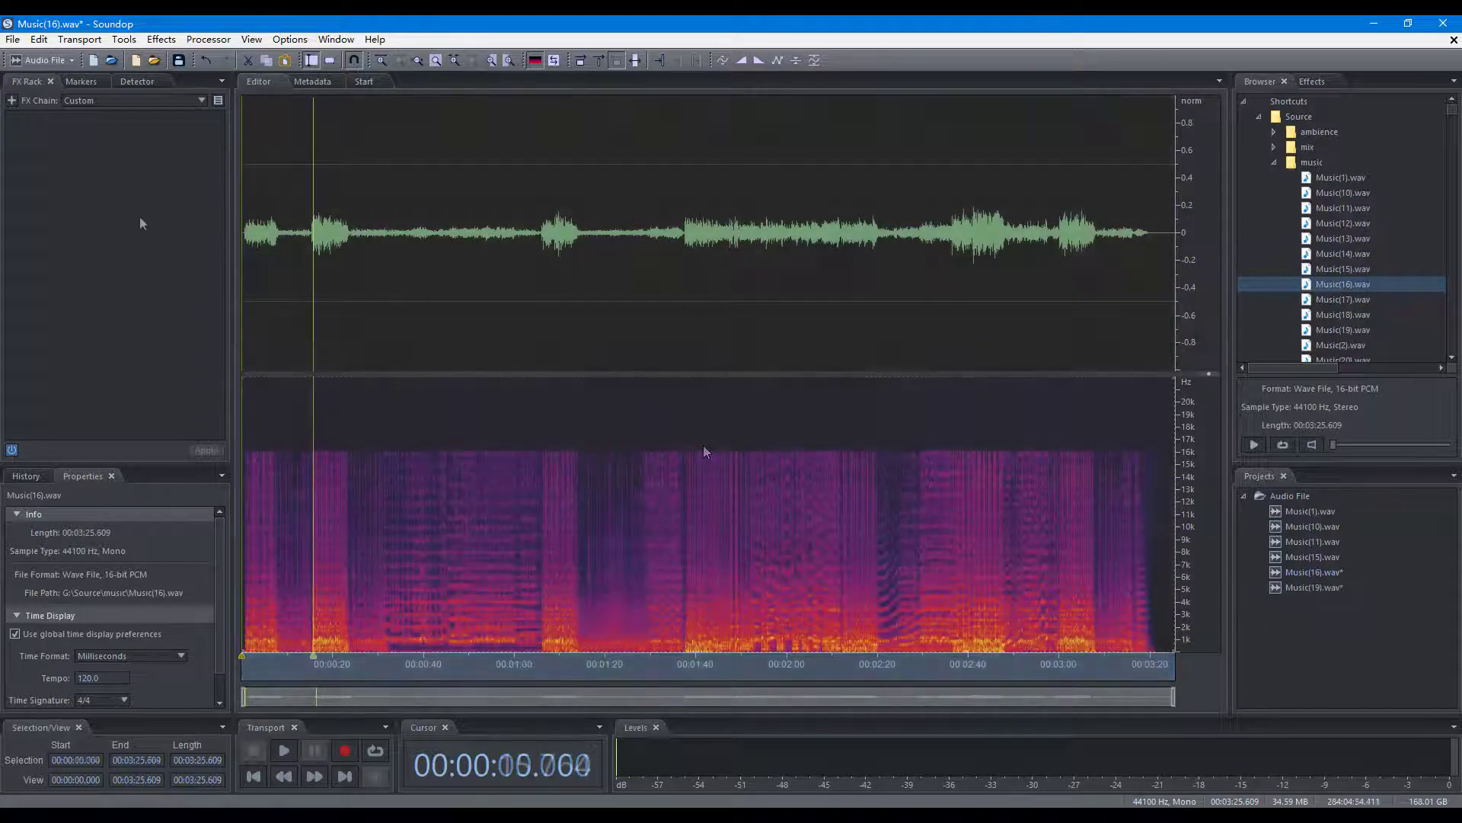
Resample Music(16).wav from 44100 Hz to 192000 Hz with Change Sample Rate
{"action": "left_click", "coordinate": [38, 39]}
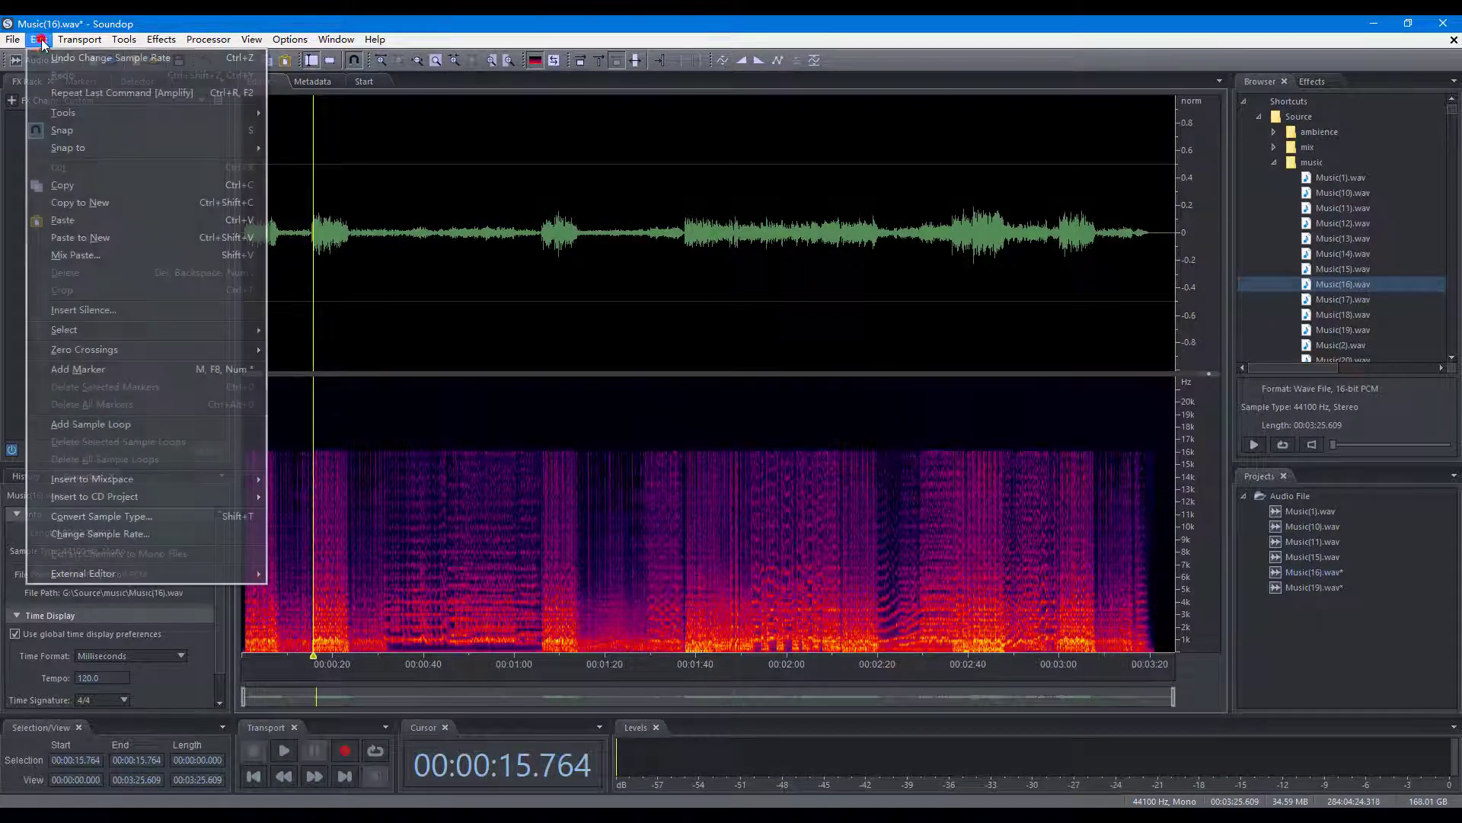
{"action": "left_click", "coordinate": [103, 533]}
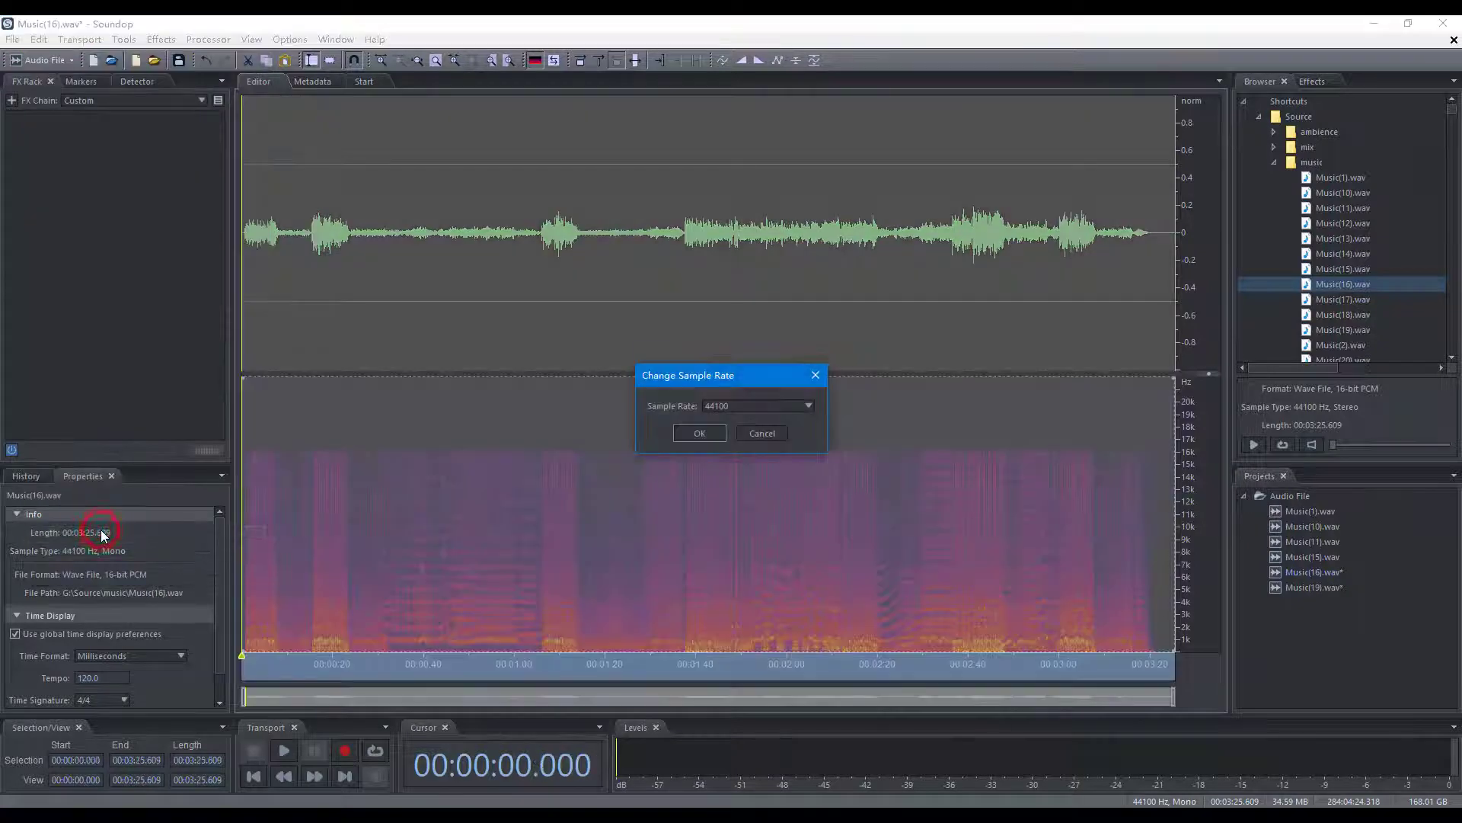
{"action": "left_click", "coordinate": [719, 409]}
{"action": "left_click", "coordinate": [719, 420]}
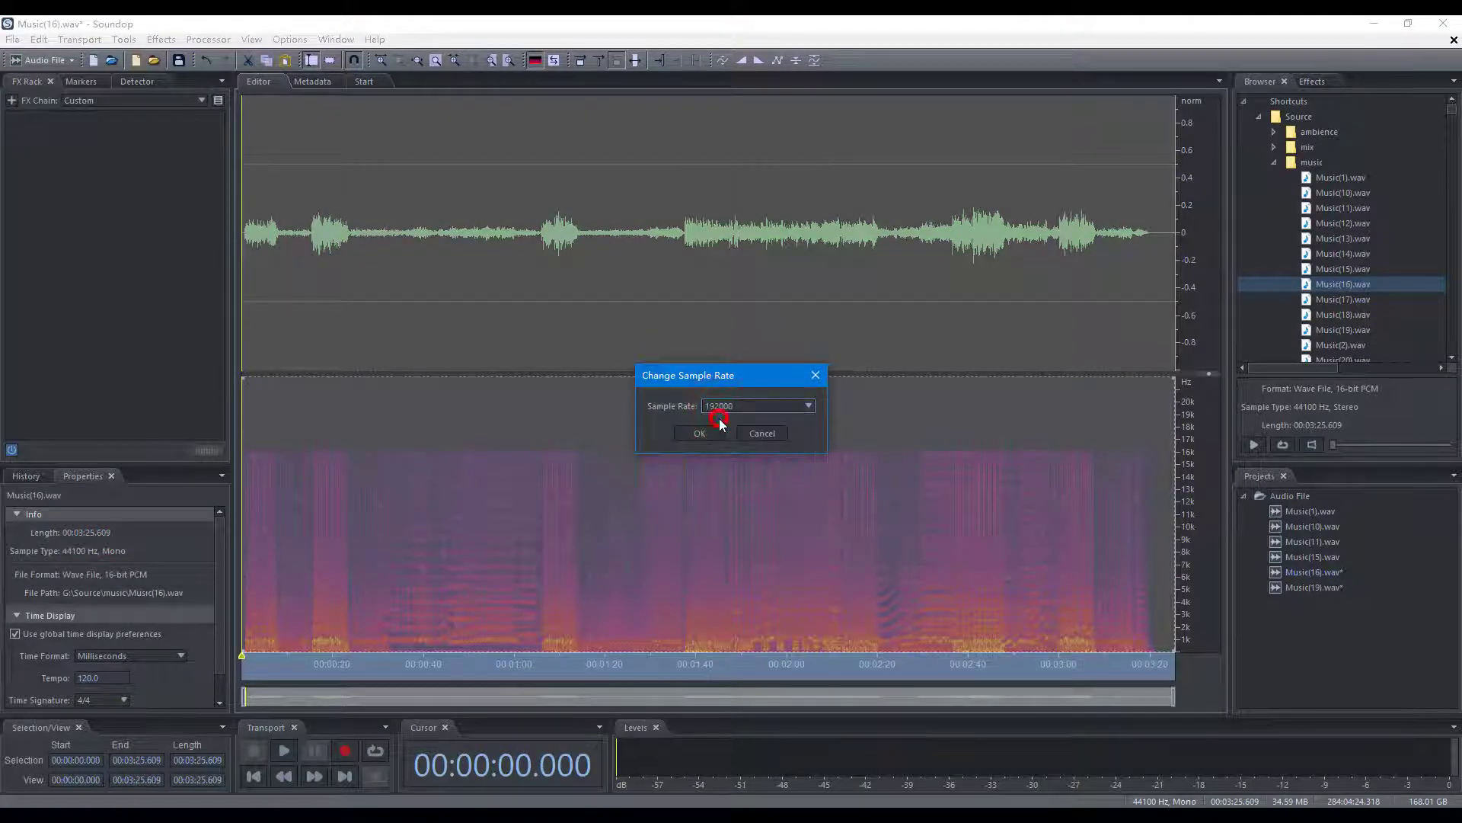
{"action": "left_click", "coordinate": [707, 432]}
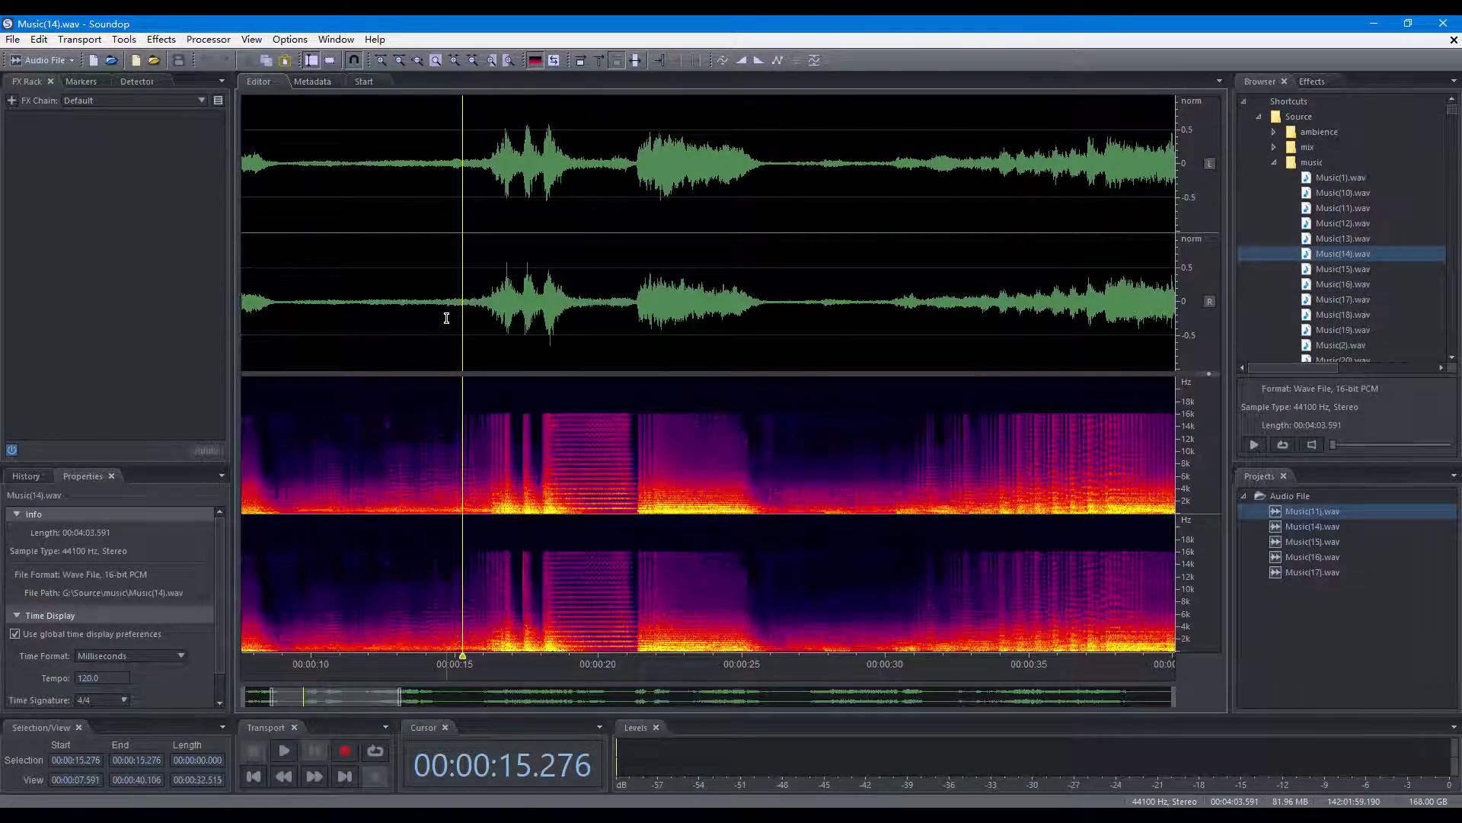
Copy the phrase from 15.674 to 20.262 s and paste it at 20.819 s
{"action": "left_click_drag", "start_coordinate": [474, 320], "coordinate": [605, 353]}
{"action": "key", "text": "ctrl+c"}
{"action": "left_click", "coordinate": [622, 304]}
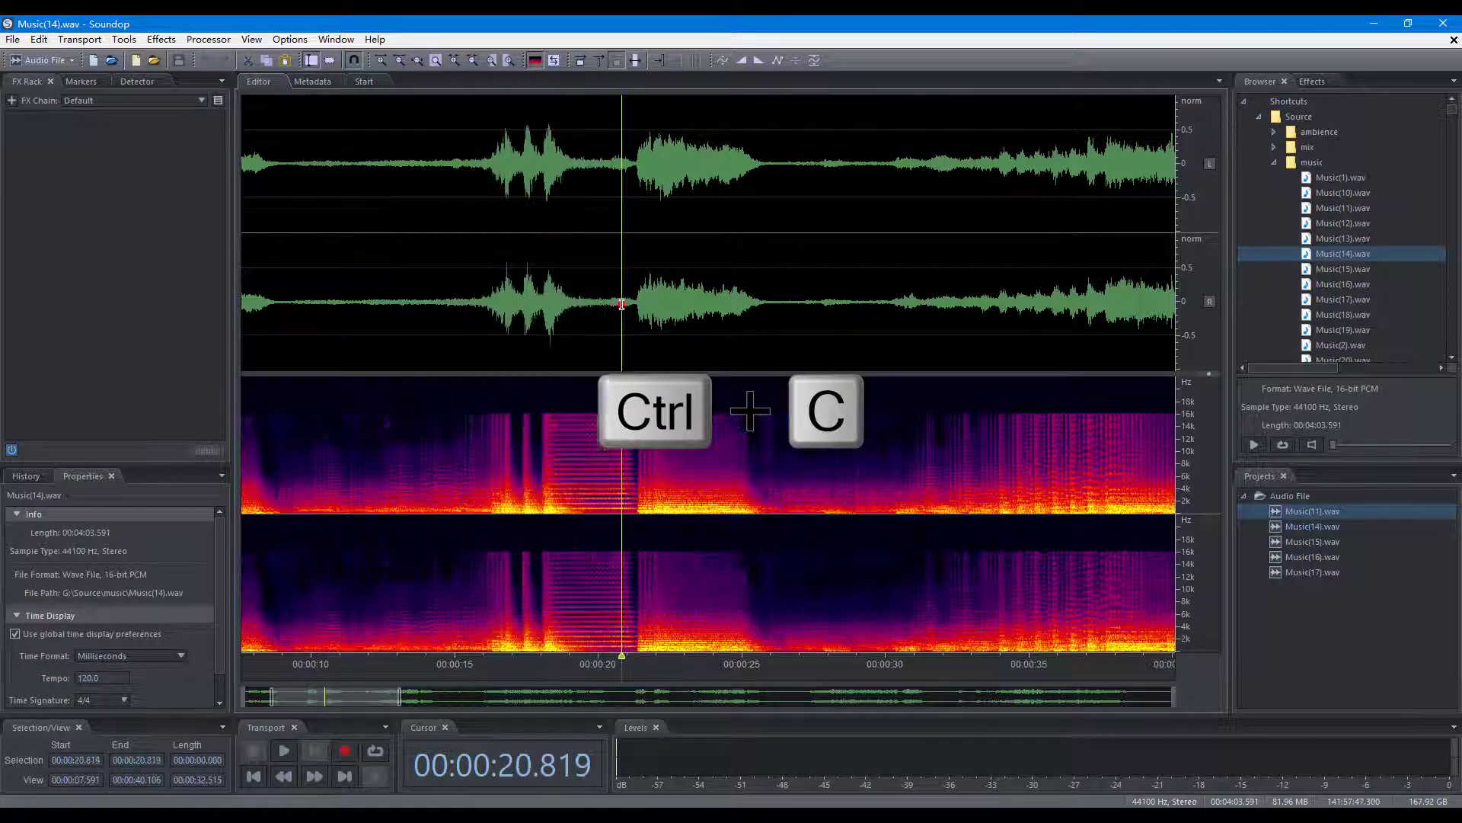
{"action": "key", "text": "ctrl+v"}
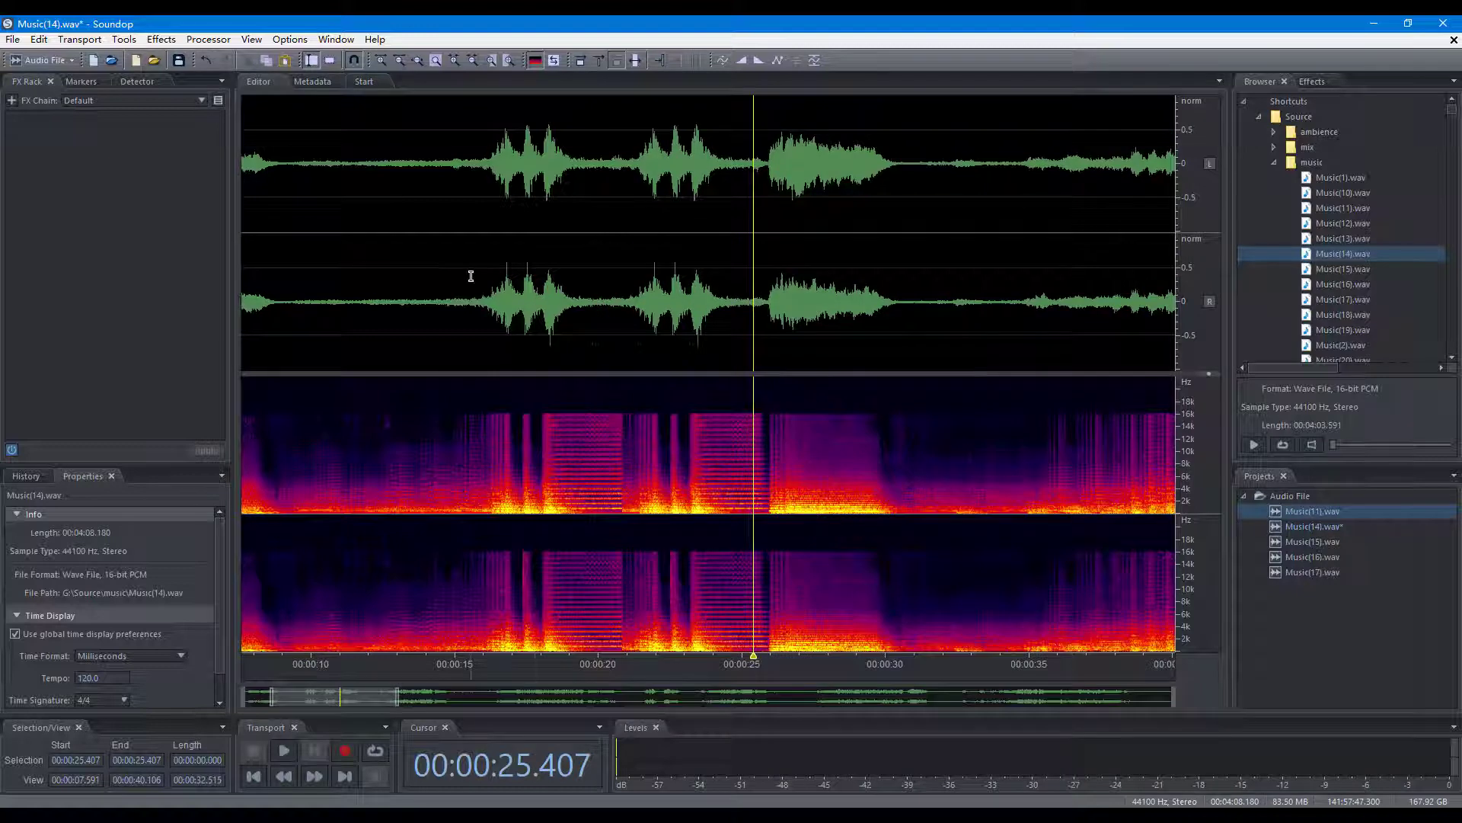
Cut the audio from 15.568 to 20.000 s and paste it at 20.846 s
{"action": "left_click_drag", "start_coordinate": [469, 278], "coordinate": [597, 306]}
{"action": "key", "text": "ctrl+x"}
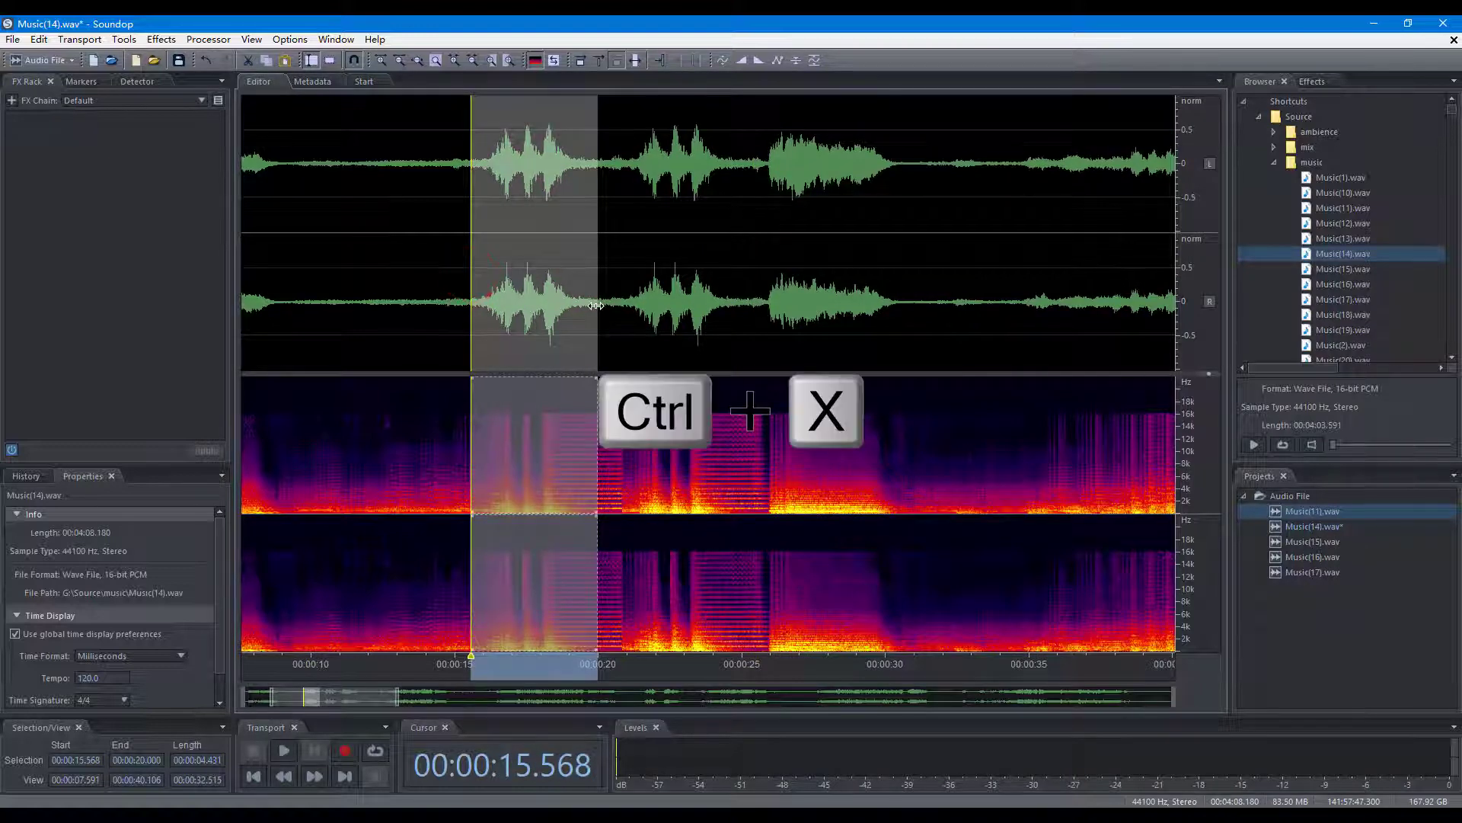
{"action": "left_click", "coordinate": [623, 274]}
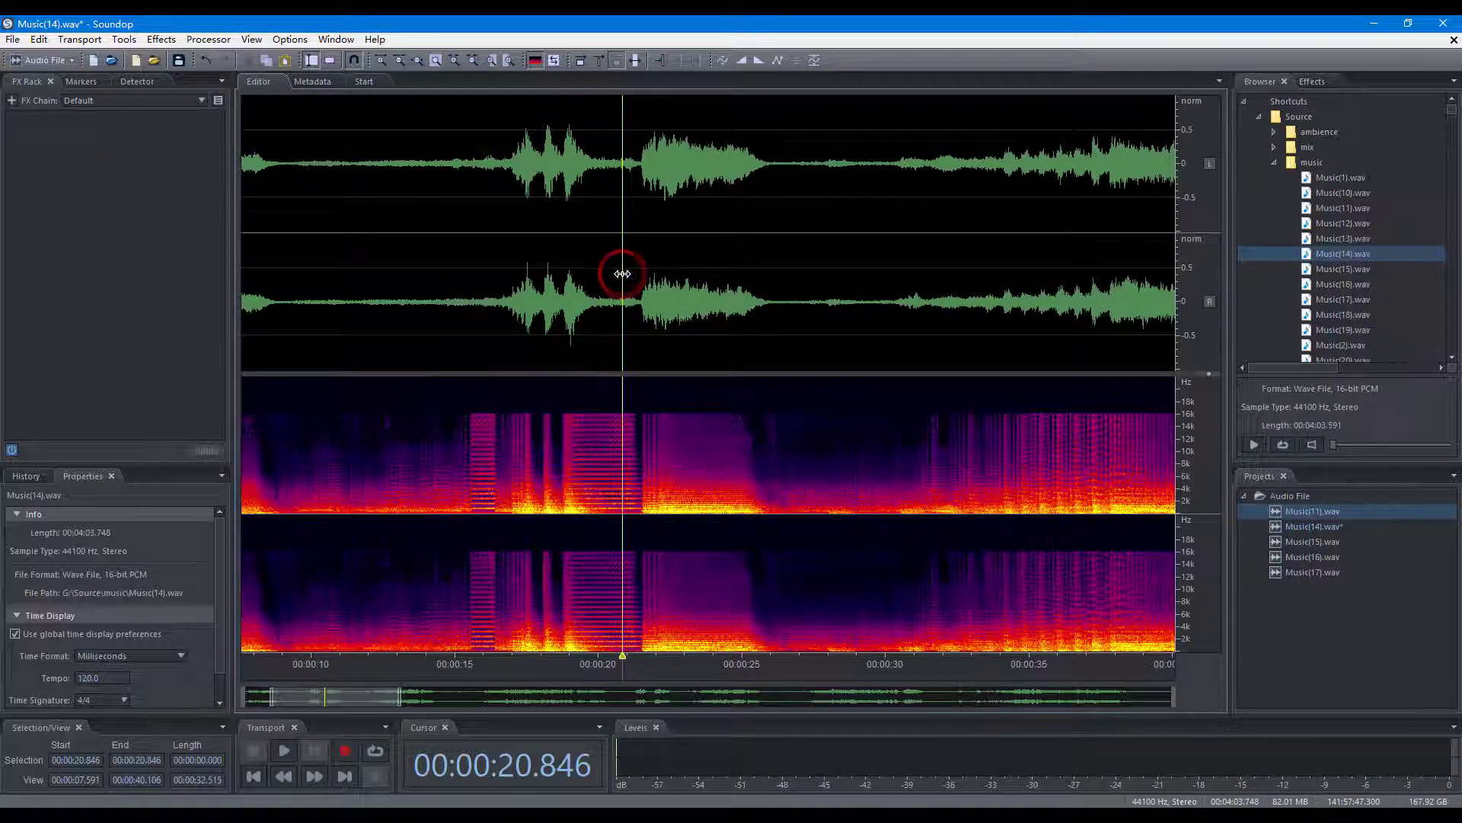
{"action": "key", "text": "ctrl+v"}
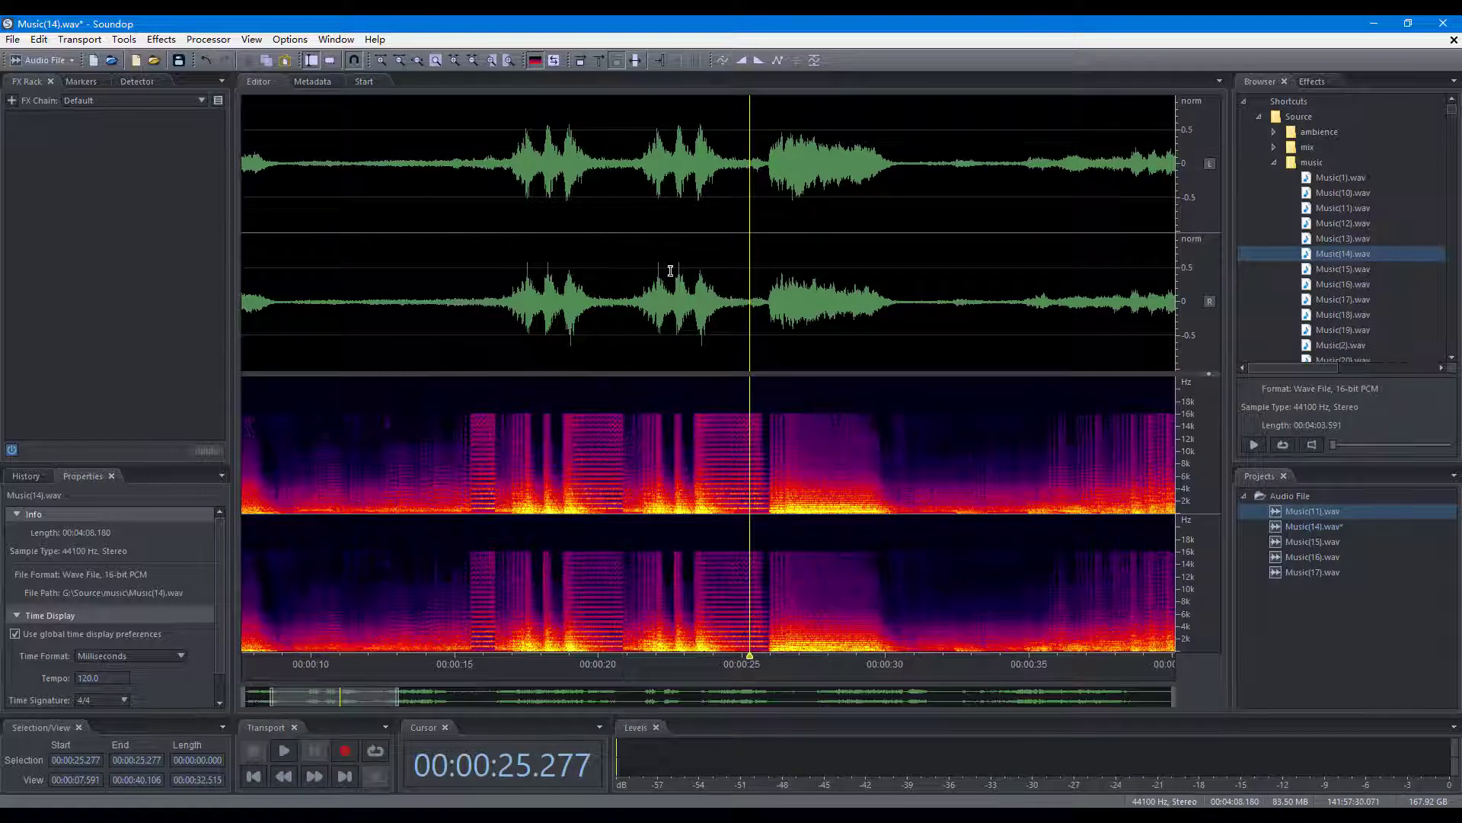
Delete 25.885–31.269 s, then trim the file to 12.173–26.627 s
{"action": "left_click_drag", "start_coordinate": [767, 228], "coordinate": [921, 251]}
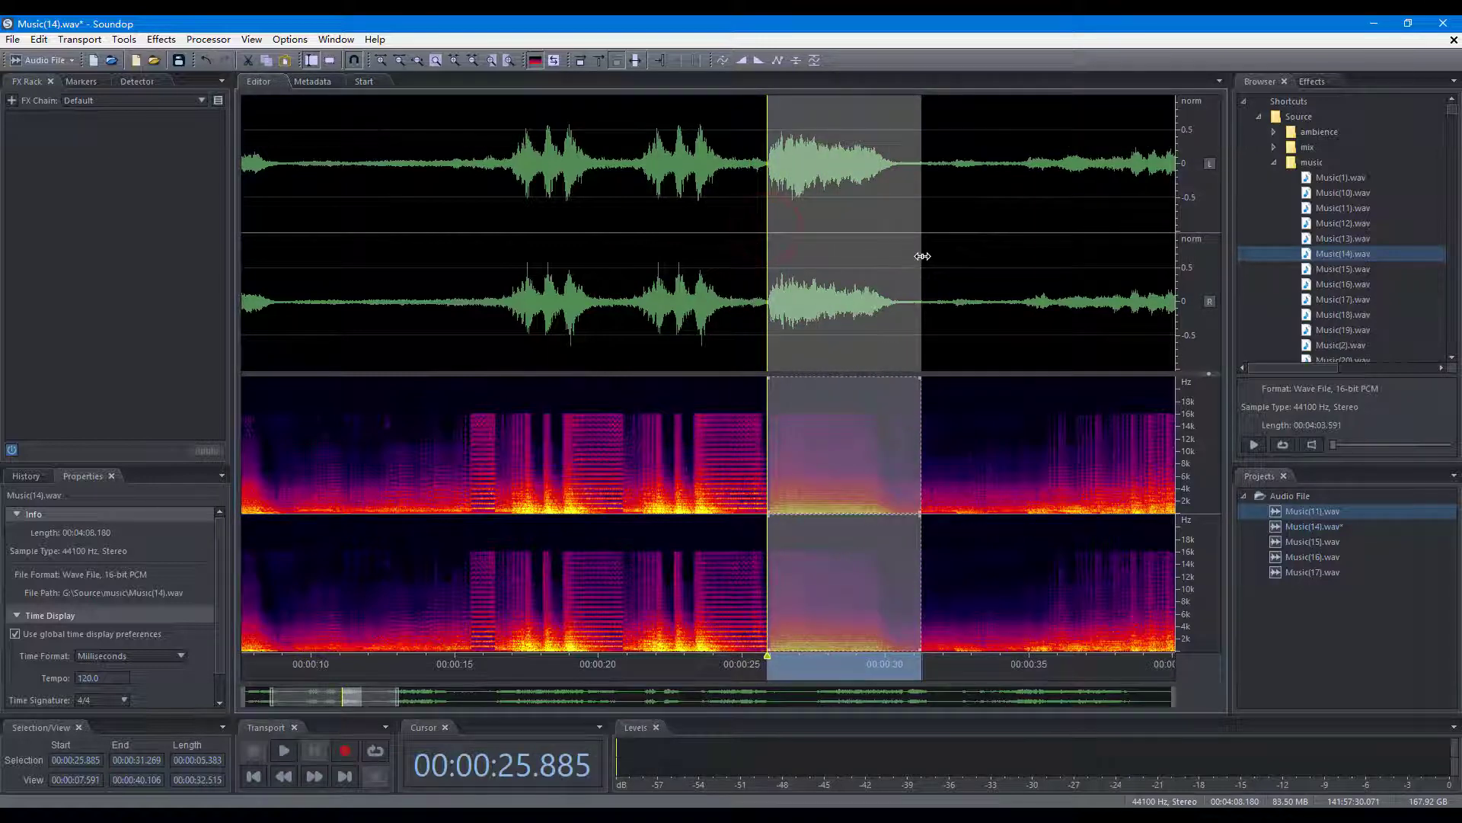
{"action": "key", "text": "Delete"}
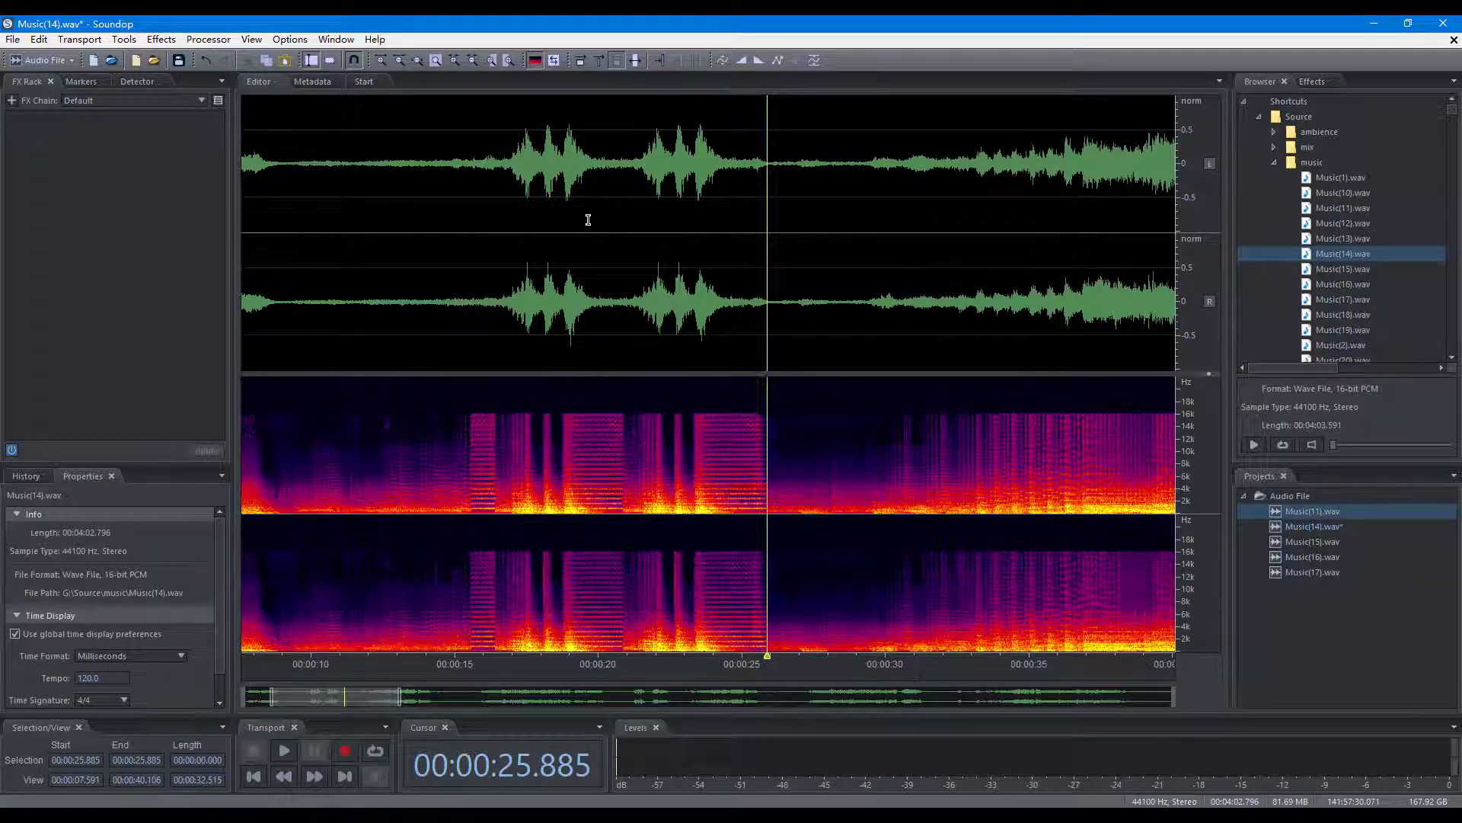
{"action": "left_click_drag", "start_coordinate": [373, 190], "coordinate": [787, 287]}
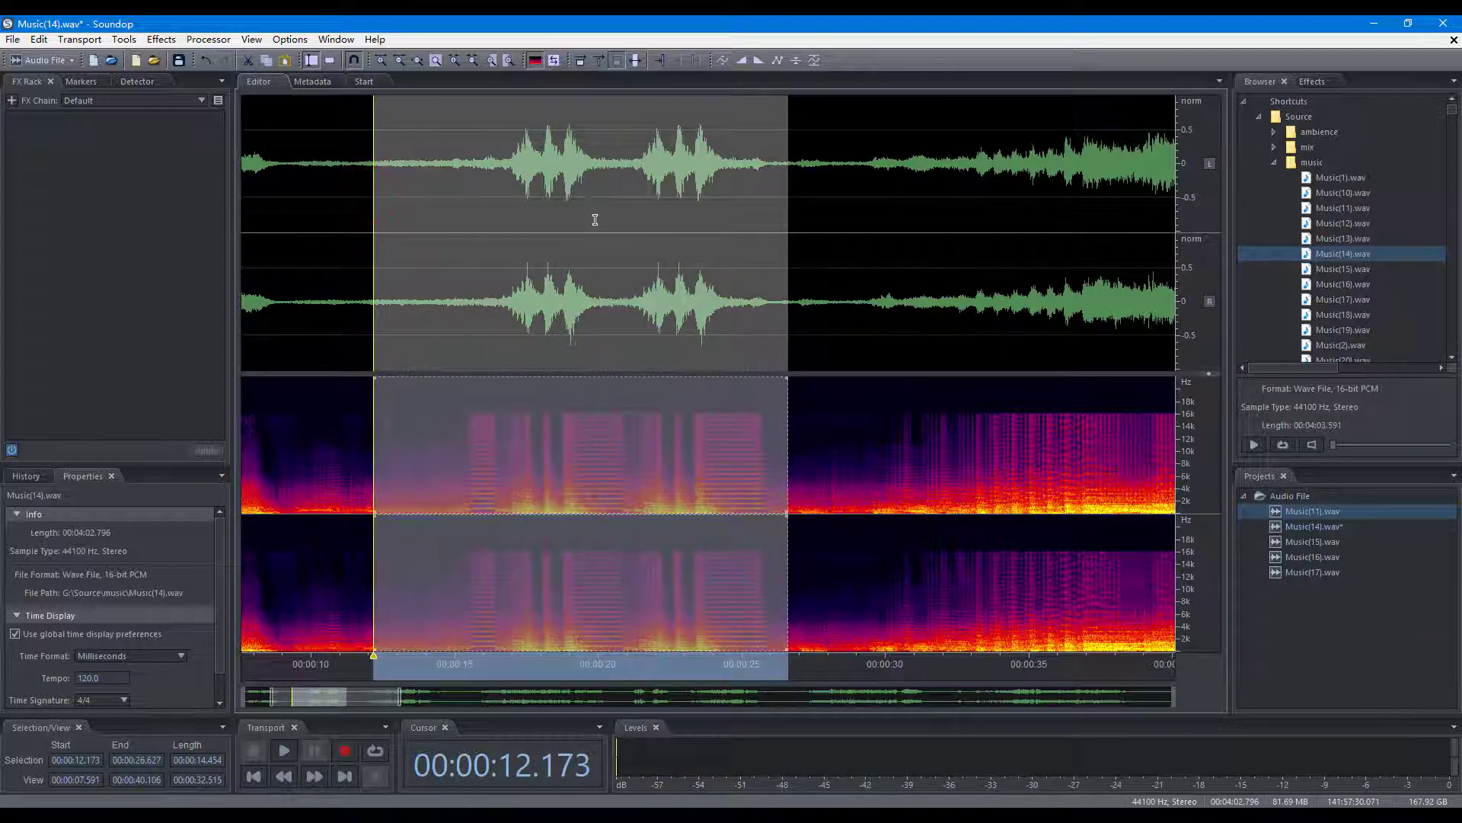
{"action": "key", "text": "ctrl+t"}
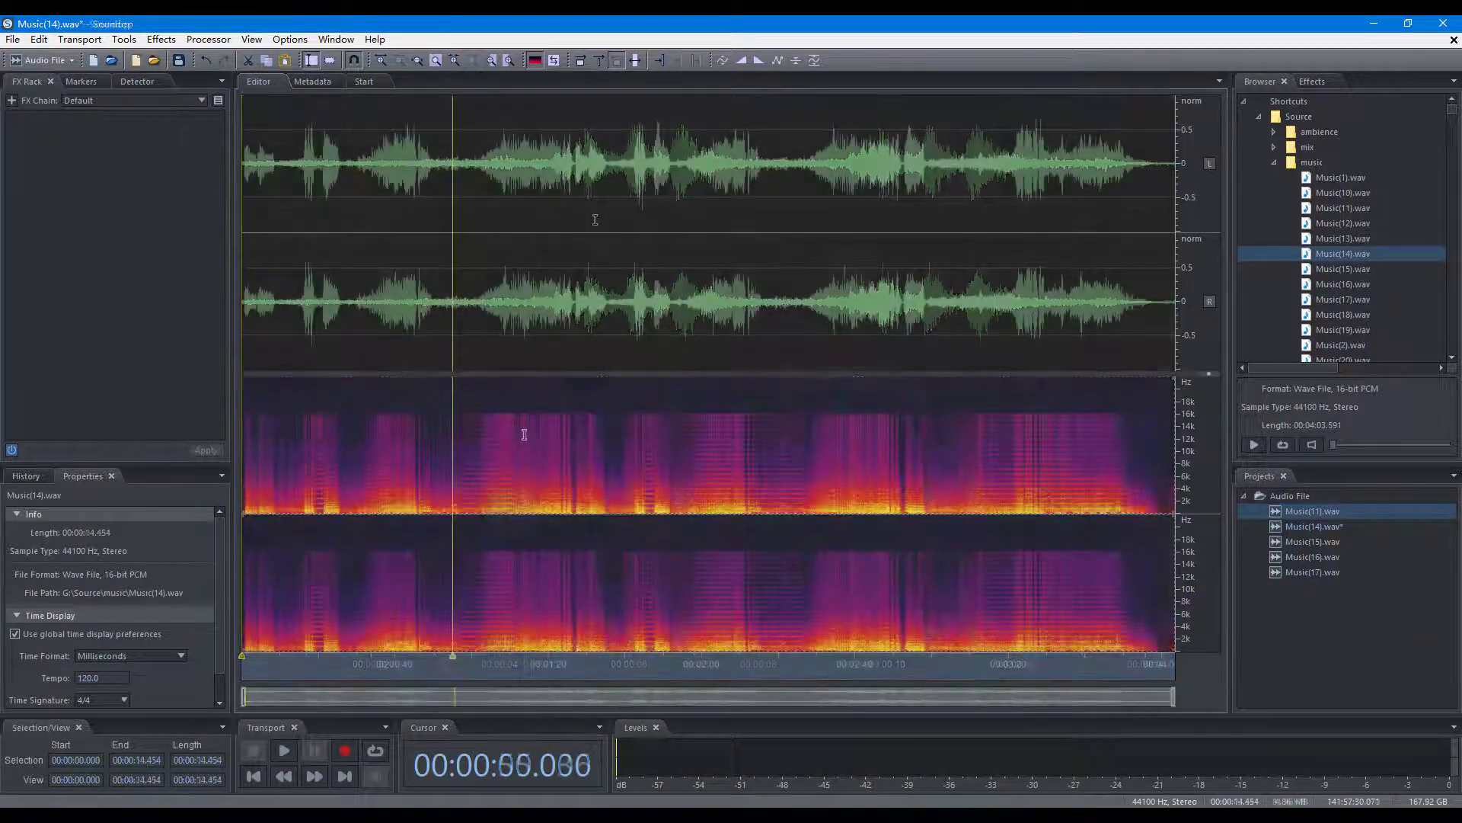
Mix-paste 14545.mp3 looped 4 times with a 50 ms crossfade into Music(14).wav
{"action": "key", "text": "shift+v"}
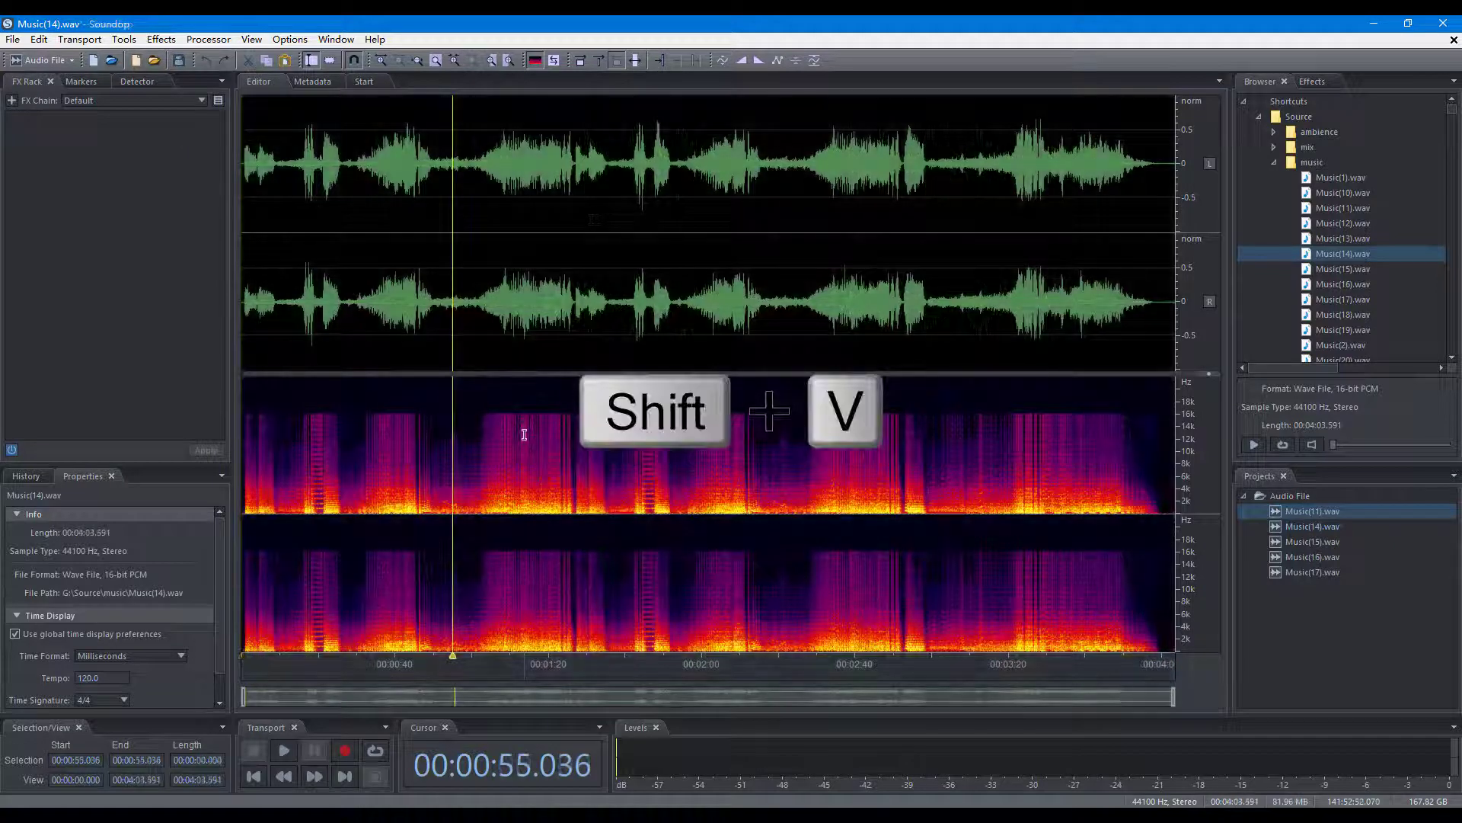
{"action": "left_click", "coordinate": [595, 497]}
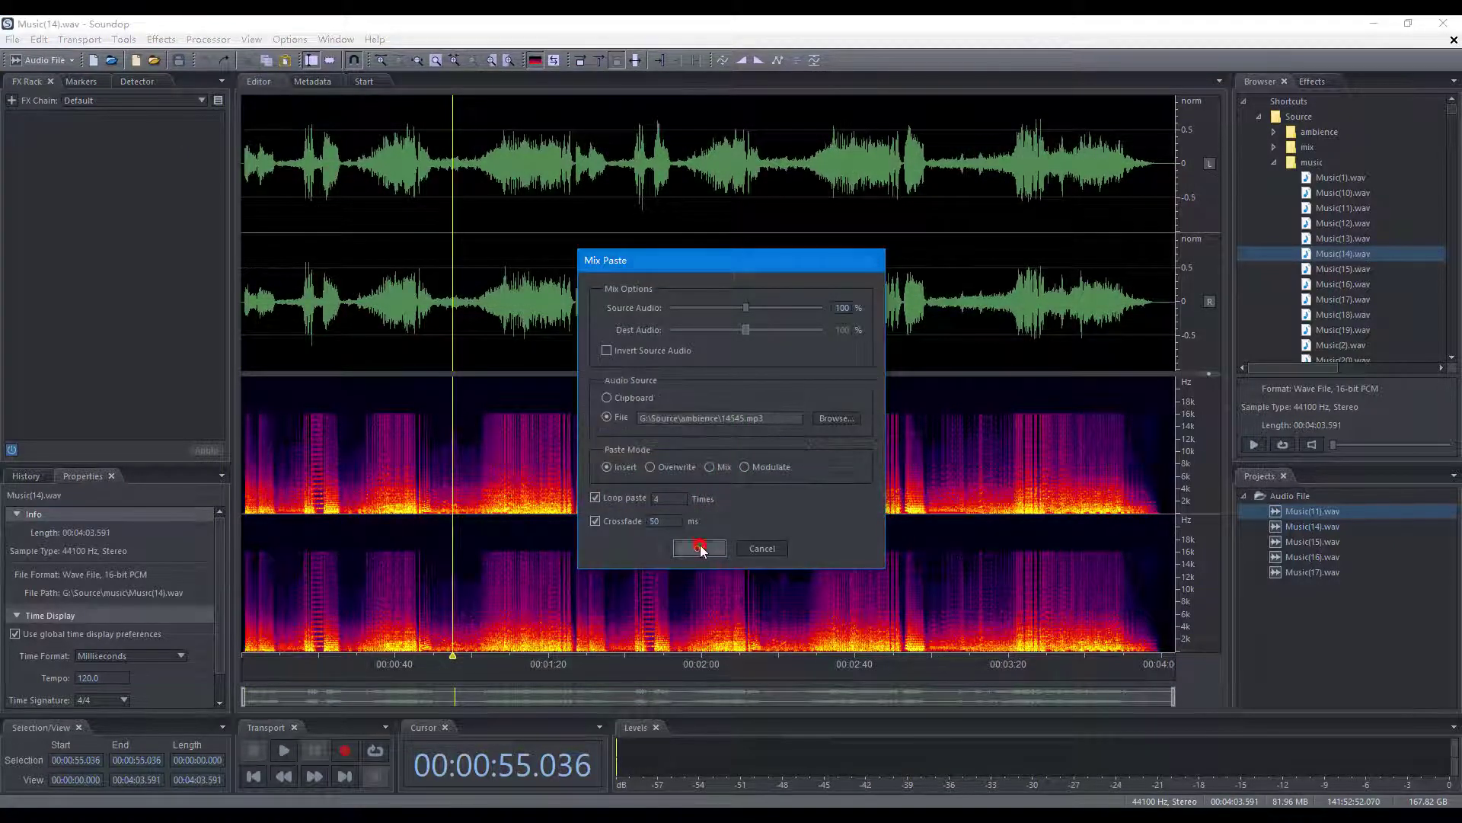
{"action": "left_click", "coordinate": [699, 548]}
Copy the result into a new untitled file, undo, and reapply the mix paste
{"action": "key", "text": "ctrl+shift+c"}
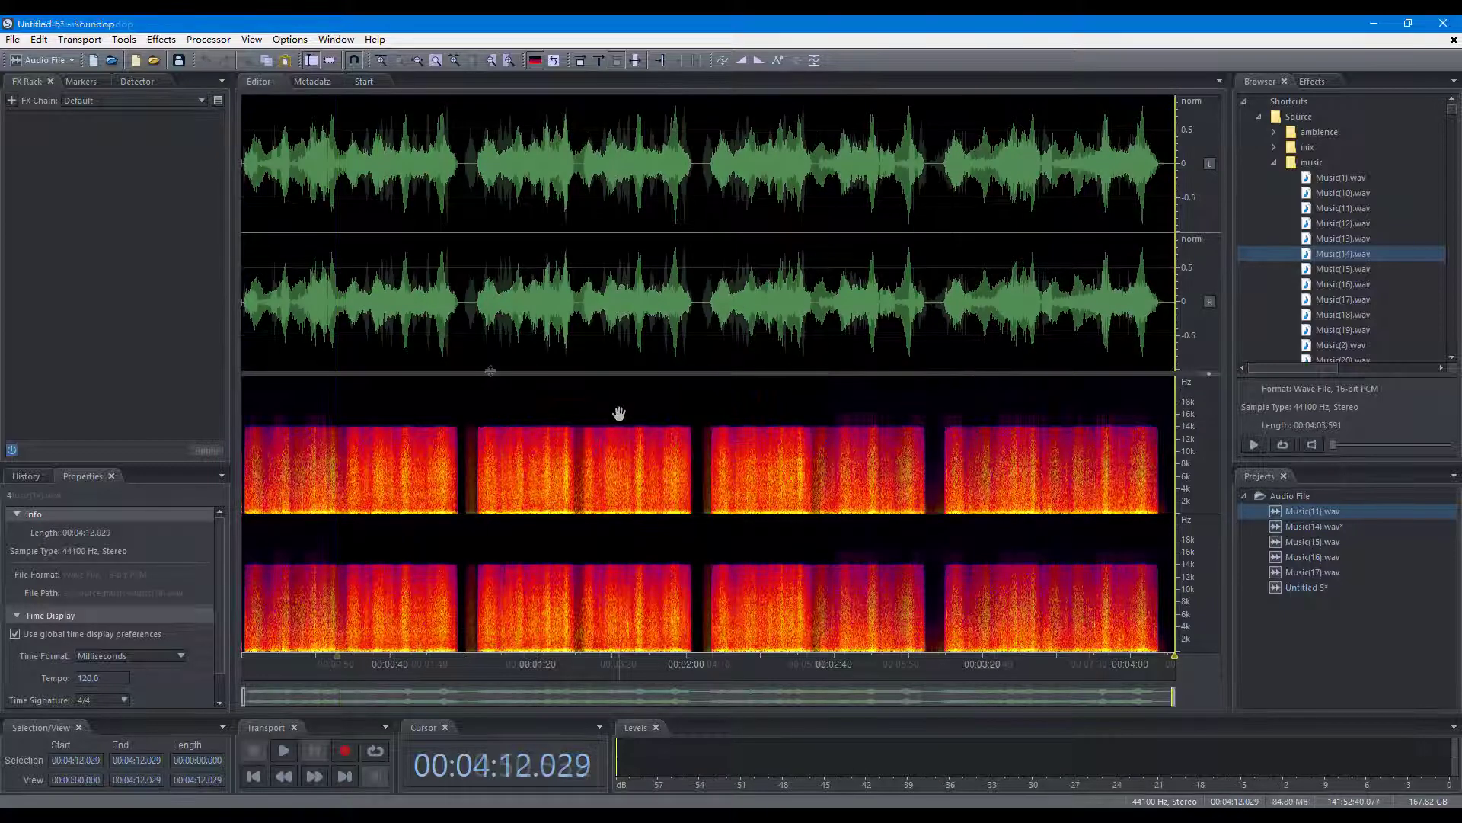
{"action": "key", "text": "ctrl+shift+v"}
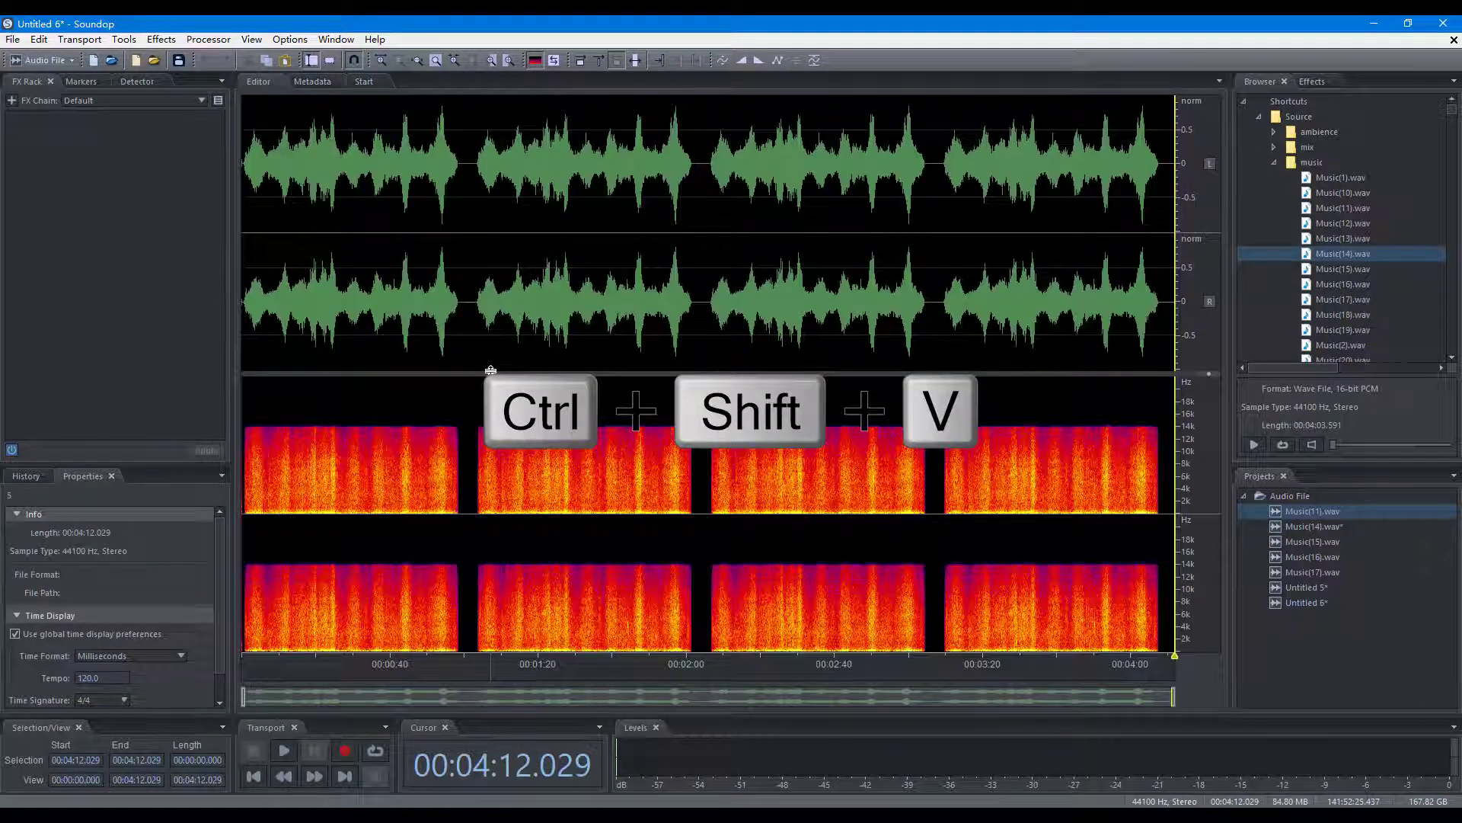
{"action": "key", "text": "ctrl+z"}
{"action": "key", "text": "F2"}
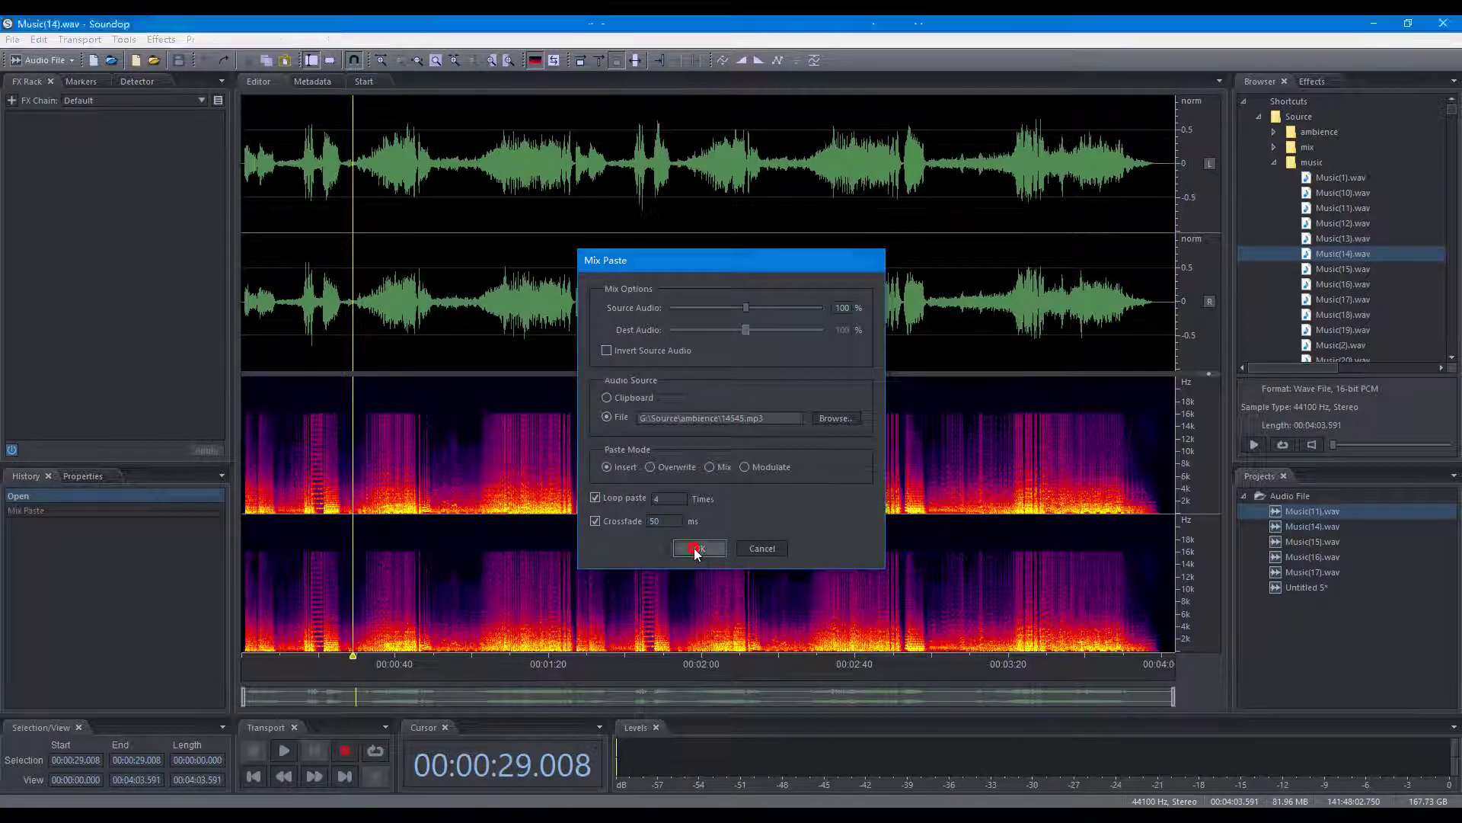
{"action": "left_click", "coordinate": [692, 548]}
{"action": "key", "text": "ctrl+z"}
{"action": "key", "text": "F3"}
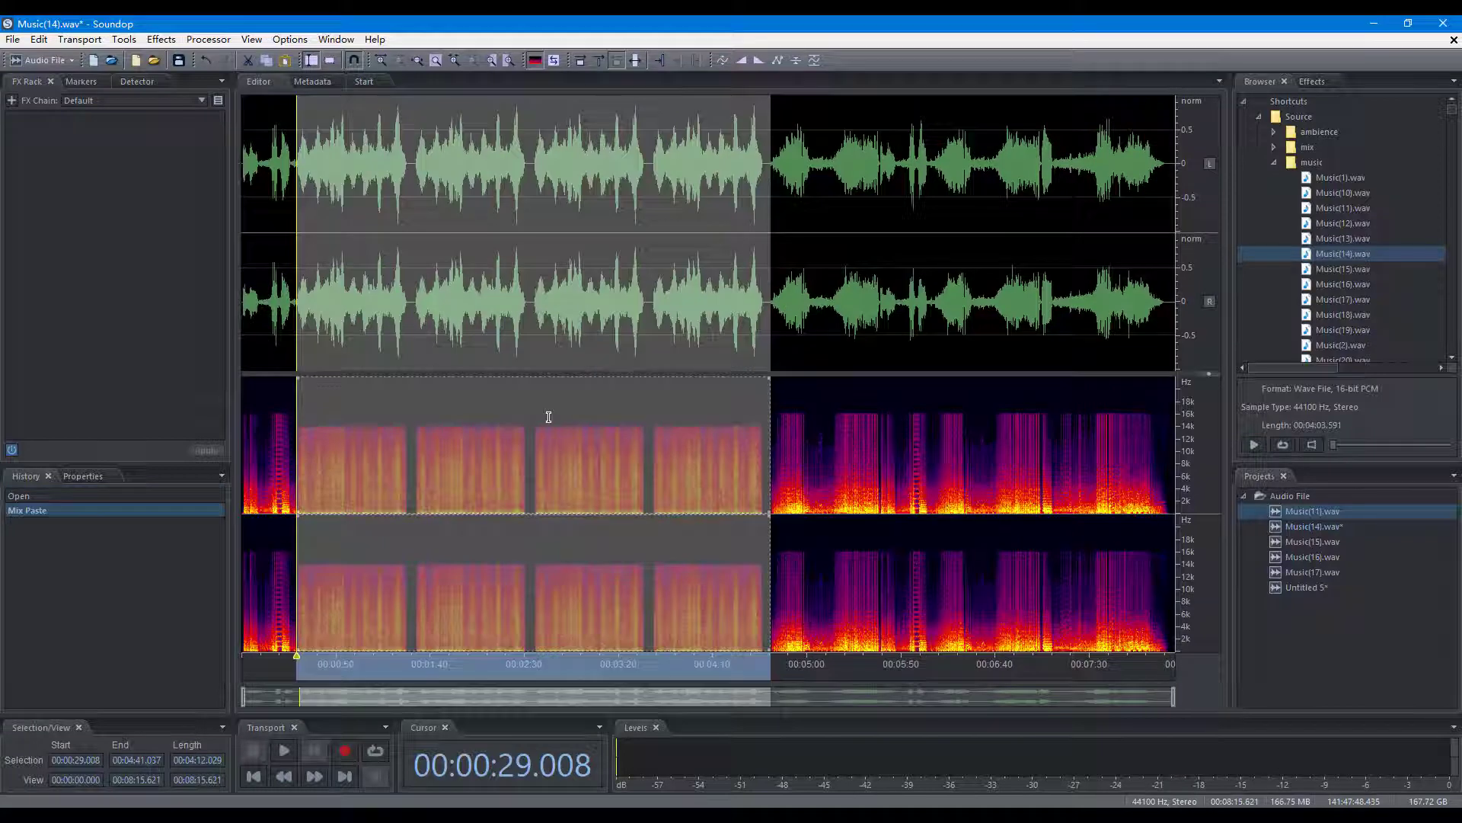
{"action": "key", "text": "ctrl+shift+l"}
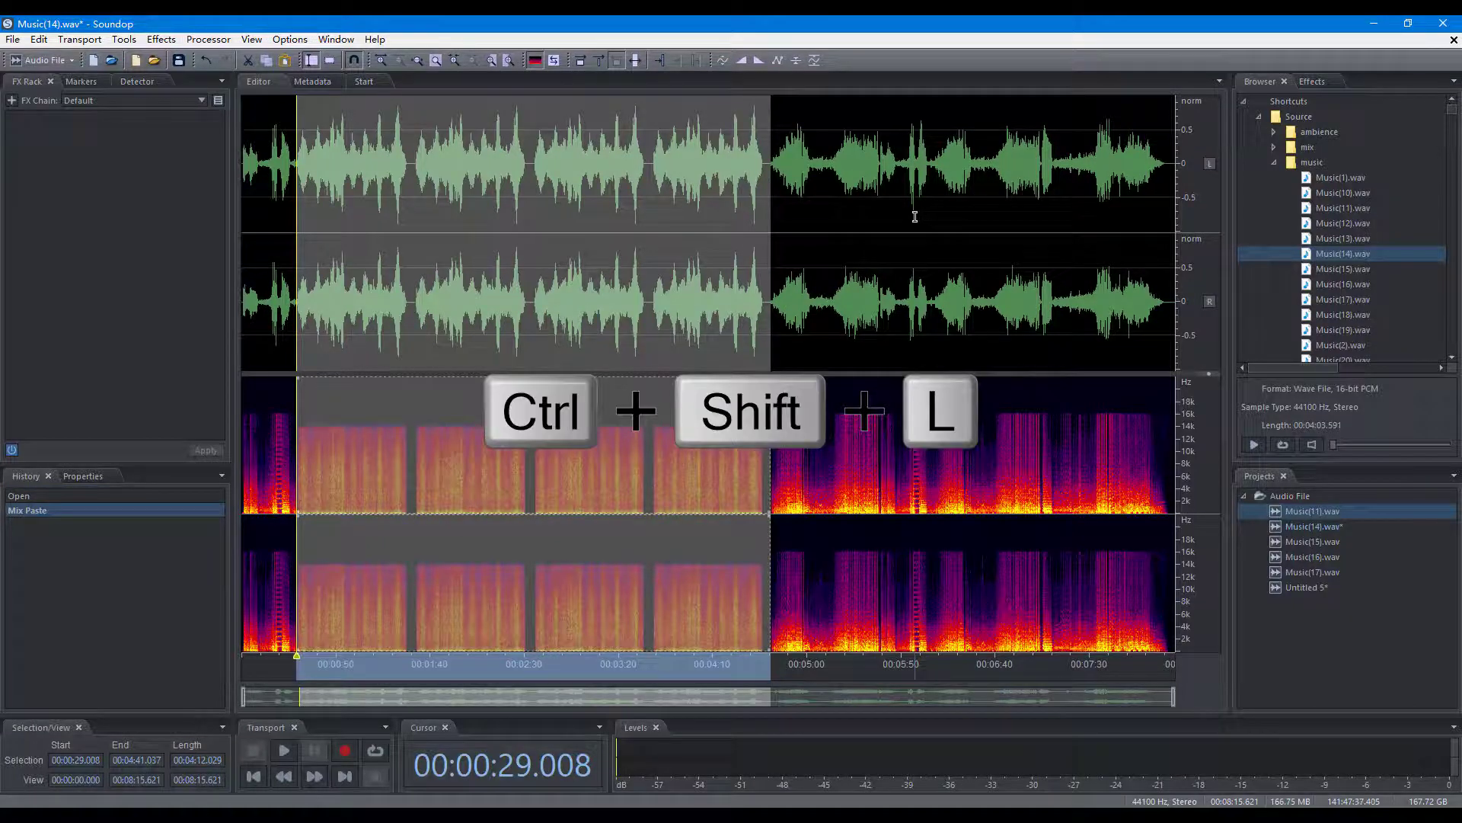
{"action": "key", "text": "ctrl+shift+l"}
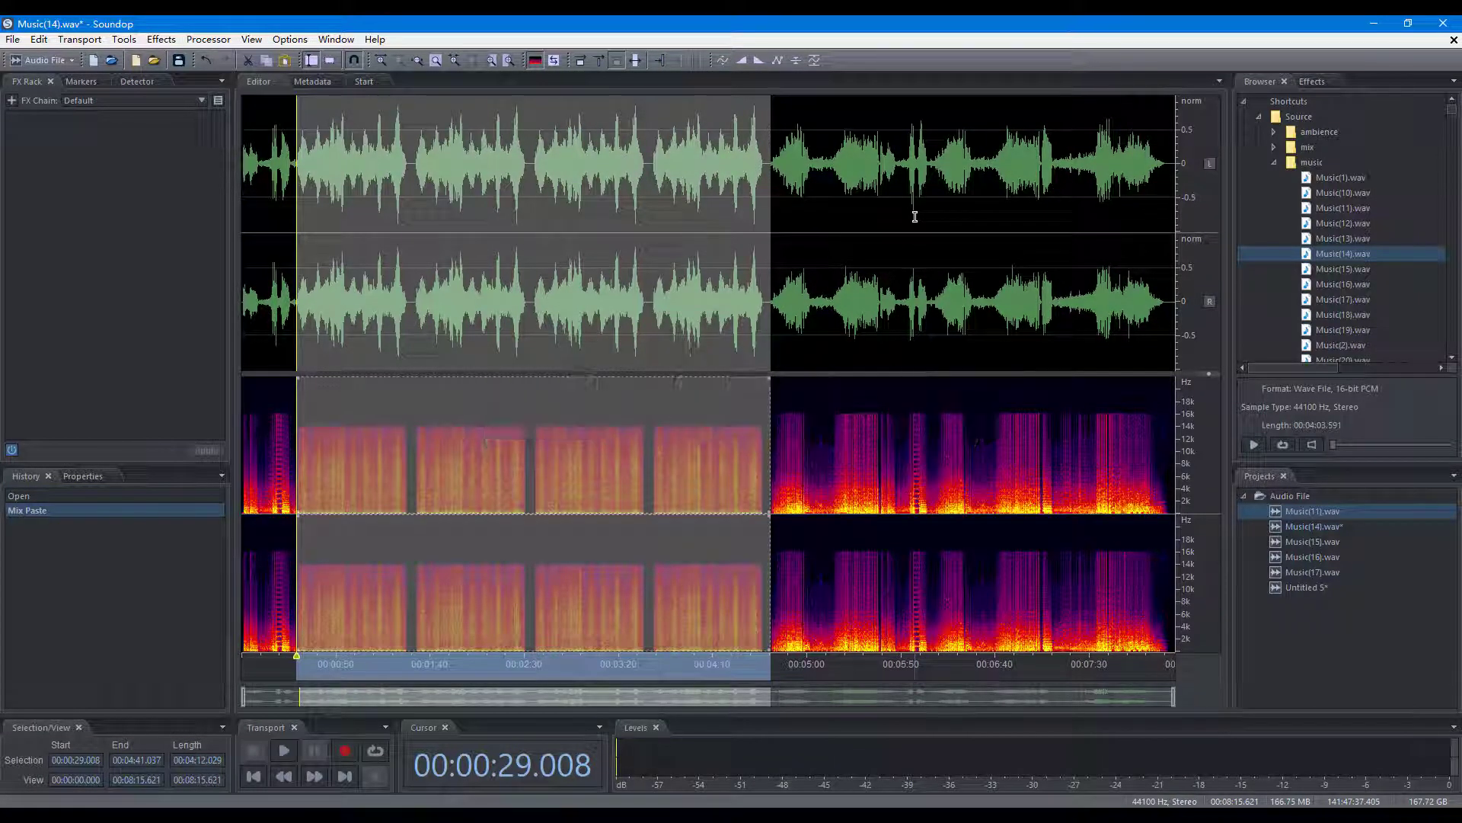
{"action": "key", "text": "ctrl+shift+r"}
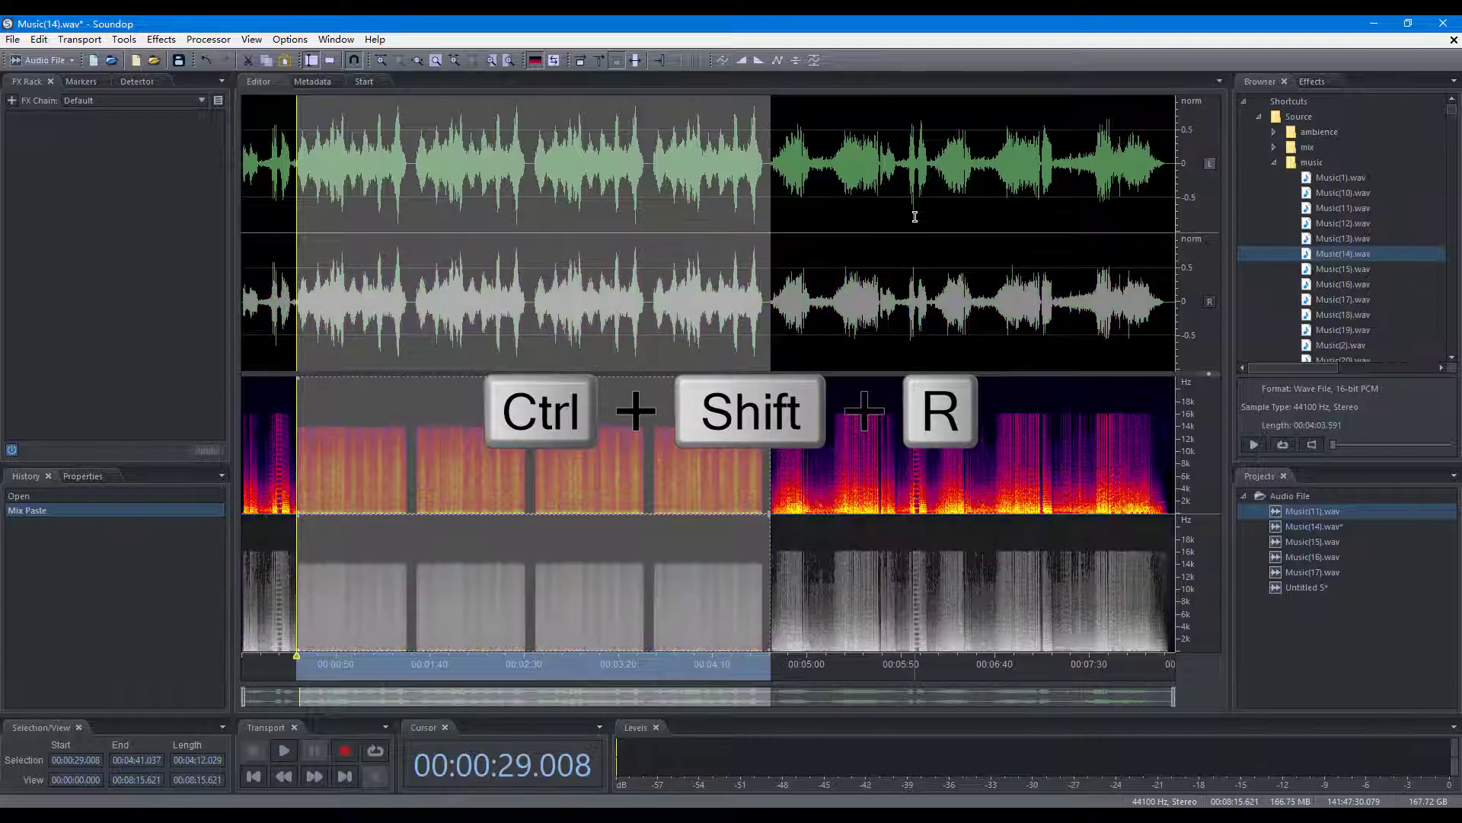
{"action": "key", "text": "ctrl+shift+r"}
{"action": "key", "text": "ctrl+shift+b"}
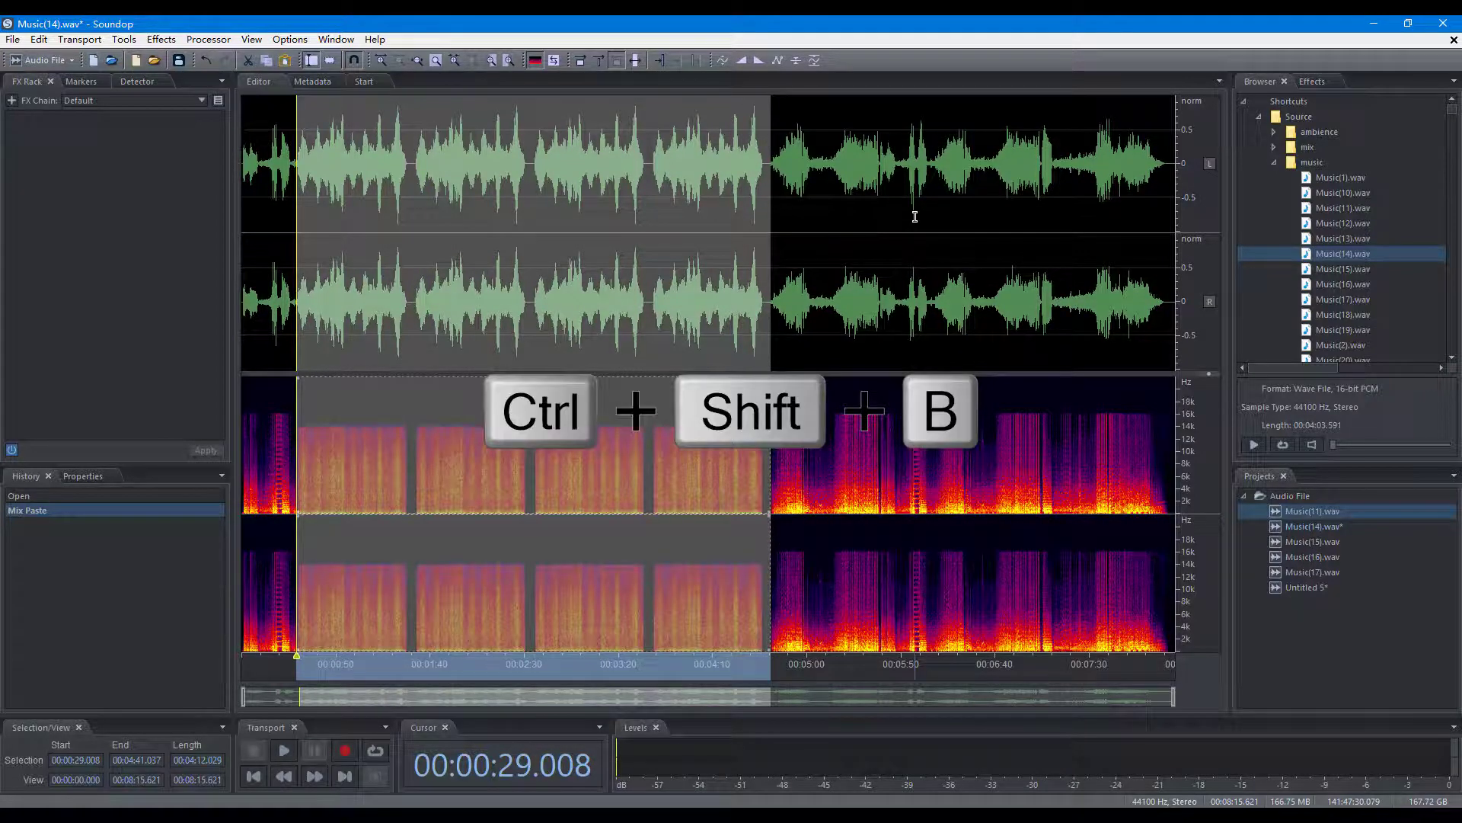
{"action": "key", "text": "ctrl+shift+b"}
Convert Music(14).wav from stereo to mono at 44100 Hz using Shift+T
{"action": "key", "text": "shift+t"}
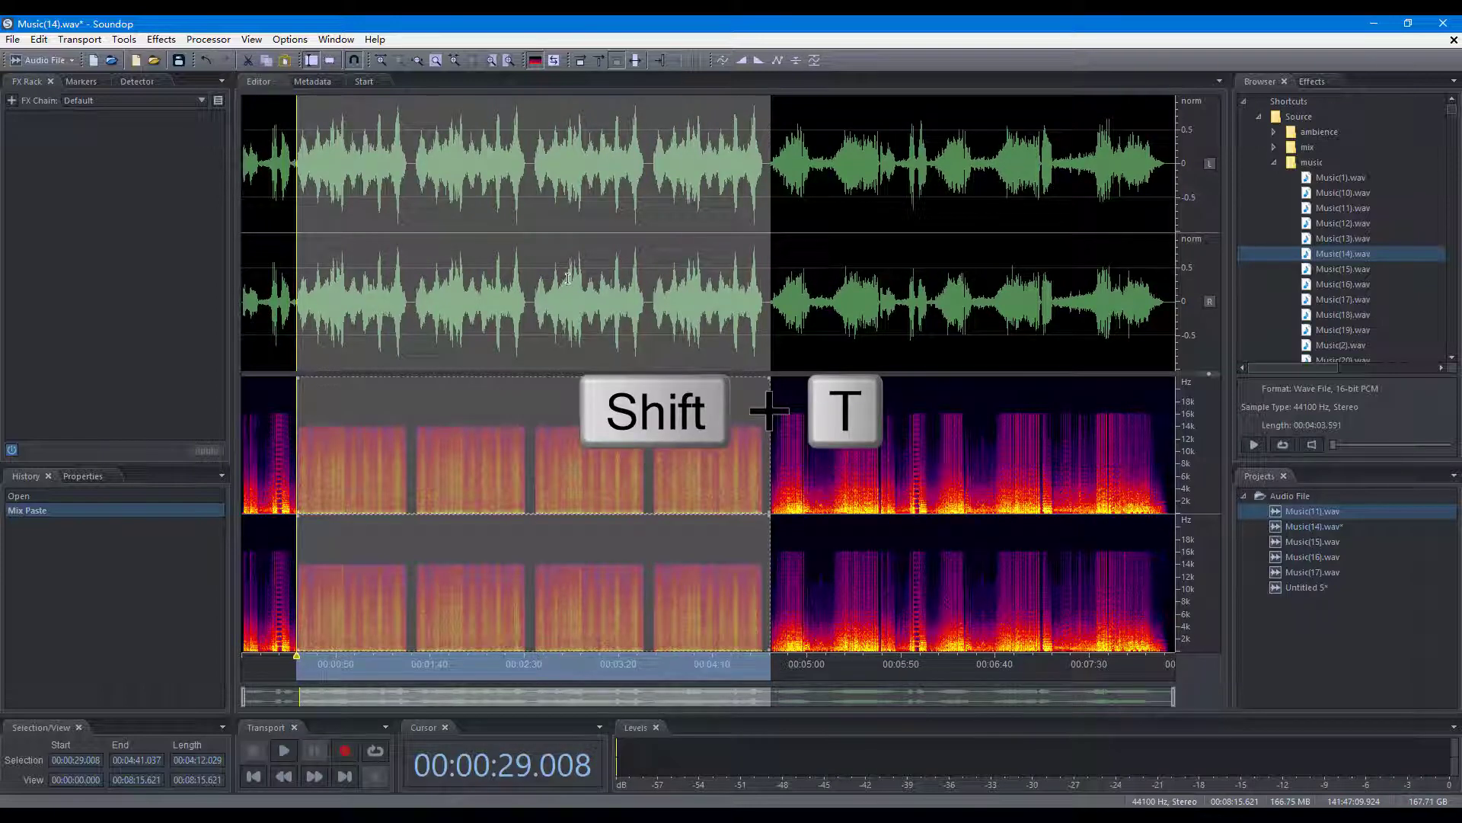
{"action": "left_click", "coordinate": [713, 418]}
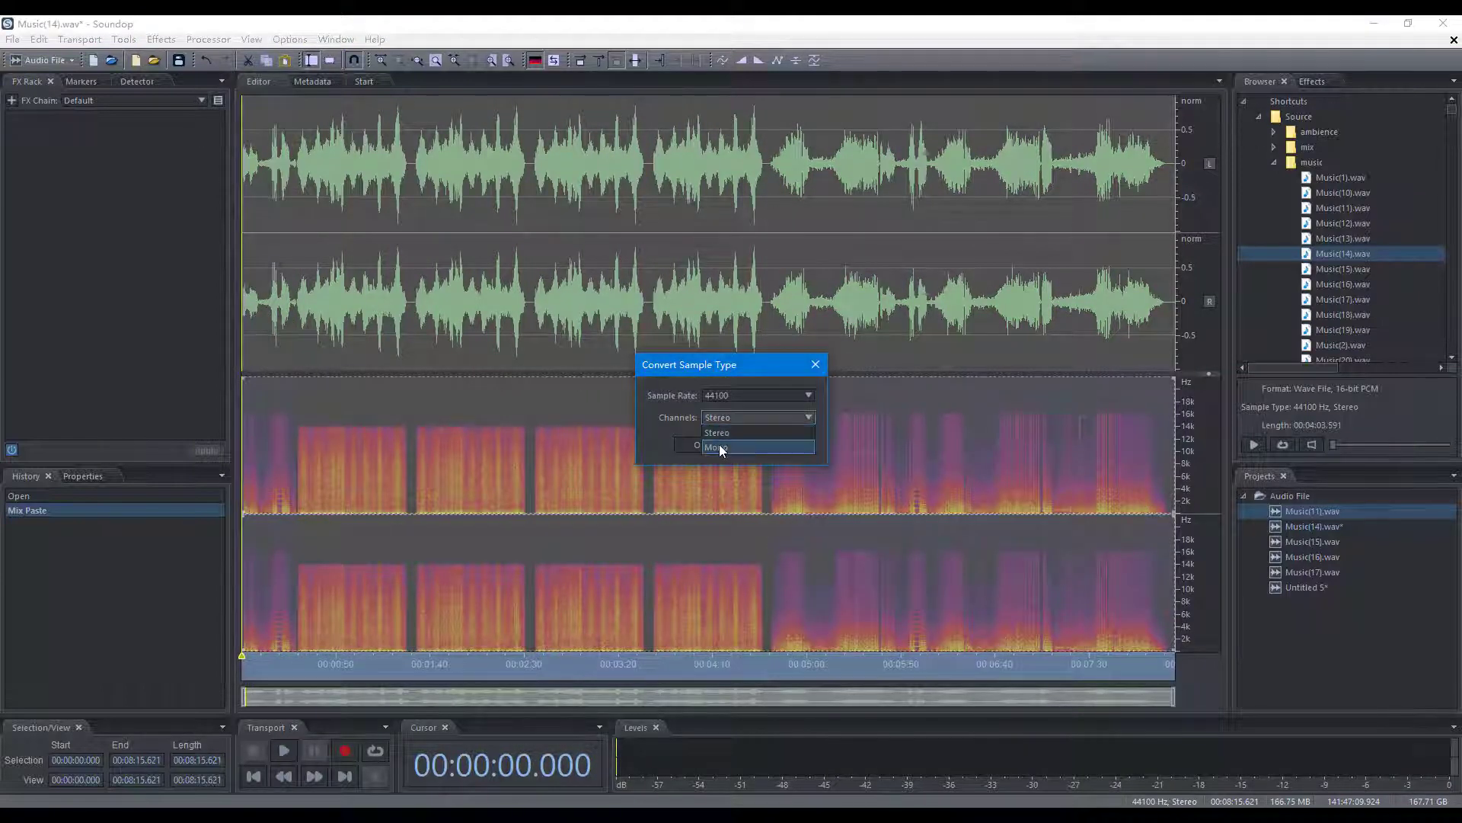
{"action": "left_click", "coordinate": [719, 448]}
{"action": "left_click", "coordinate": [707, 445]}
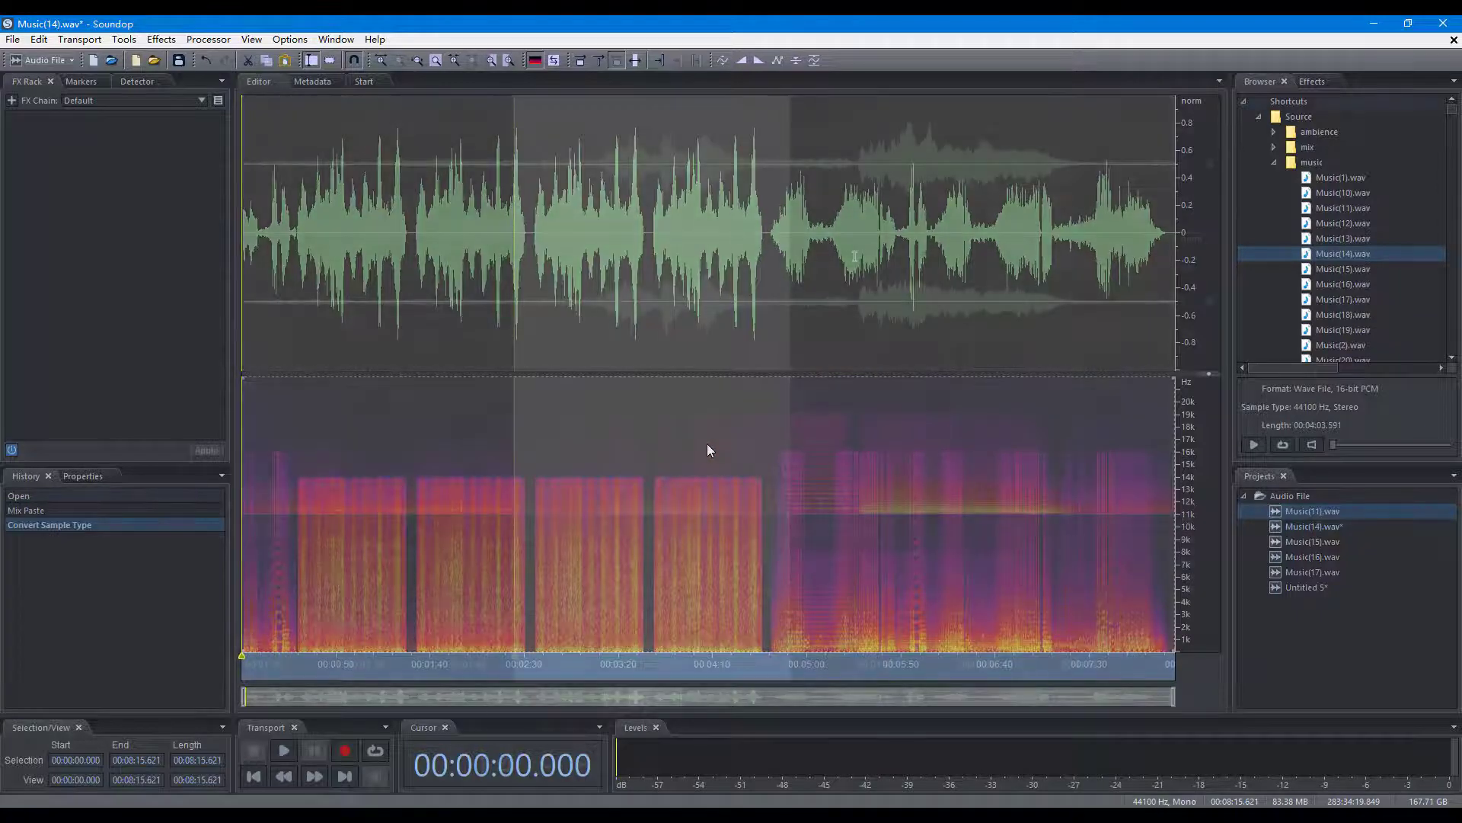
{"action": "key", "text": "F12"}
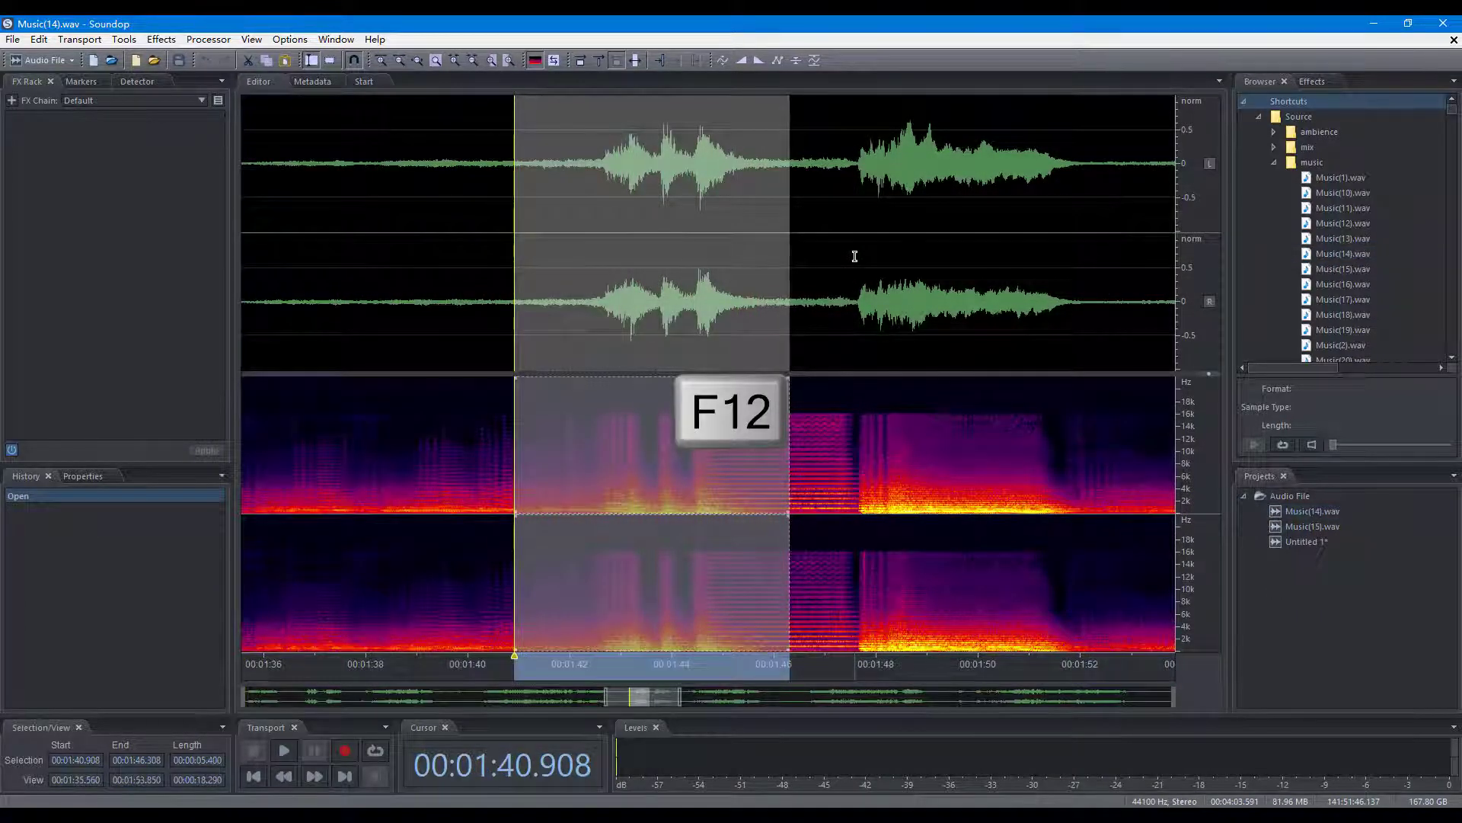